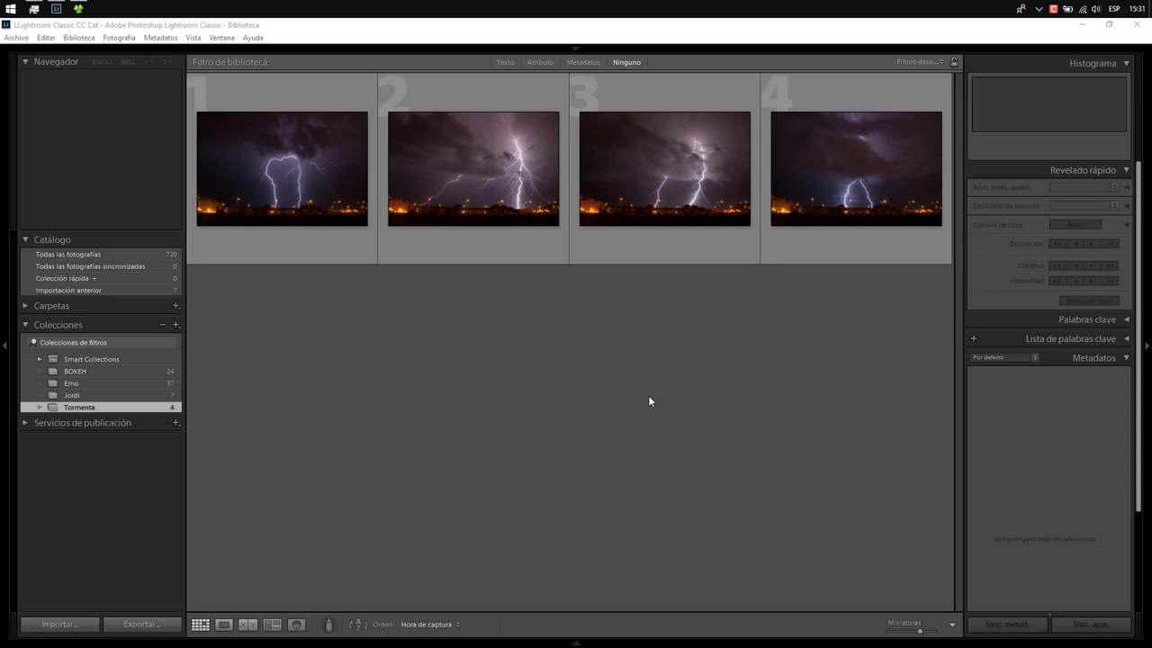
- Inspect the four storm photos one by one, zooming to 1:1 on the lightning and city lights
double_click(290, 188)
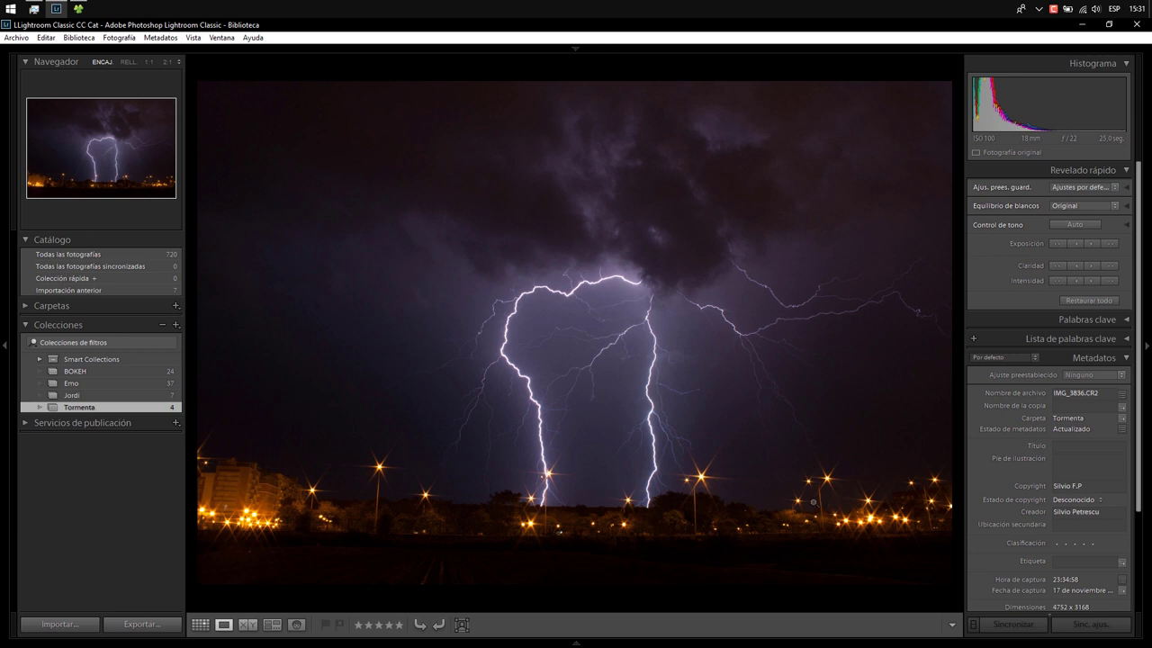
click(645, 502)
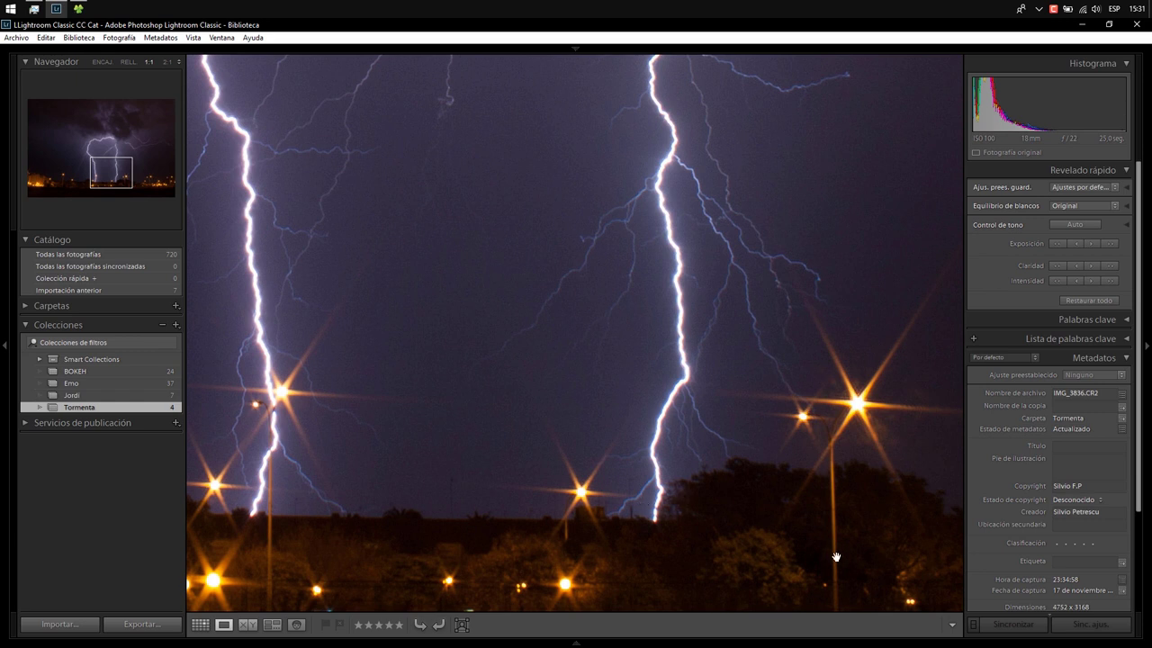
key(Right)
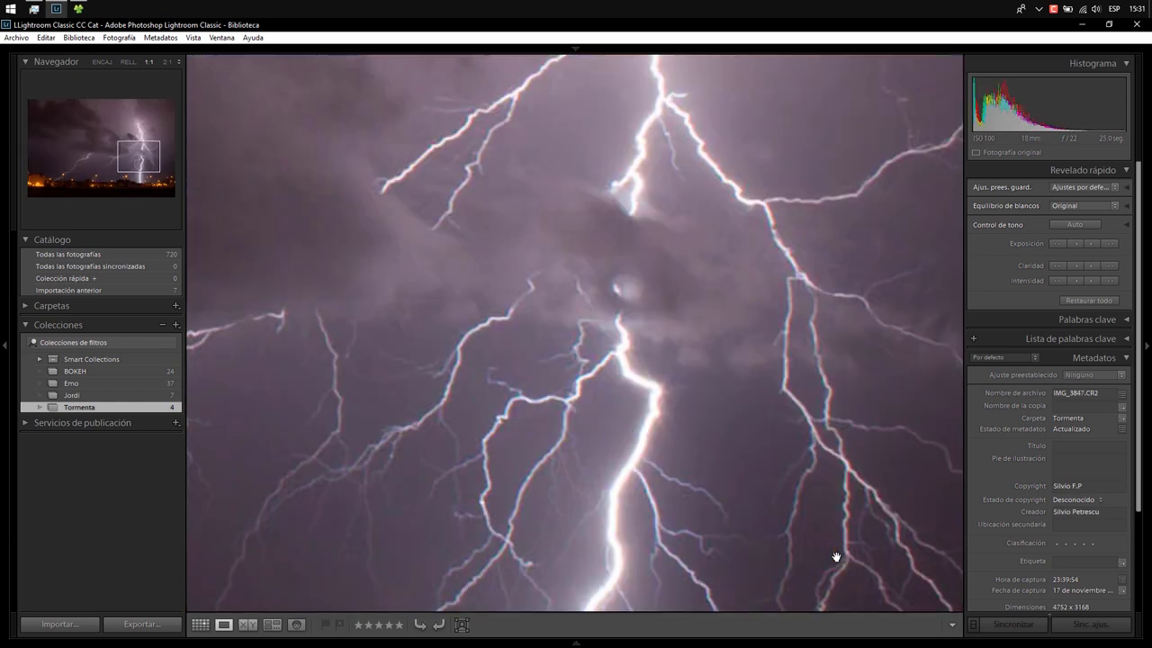
key(Left)
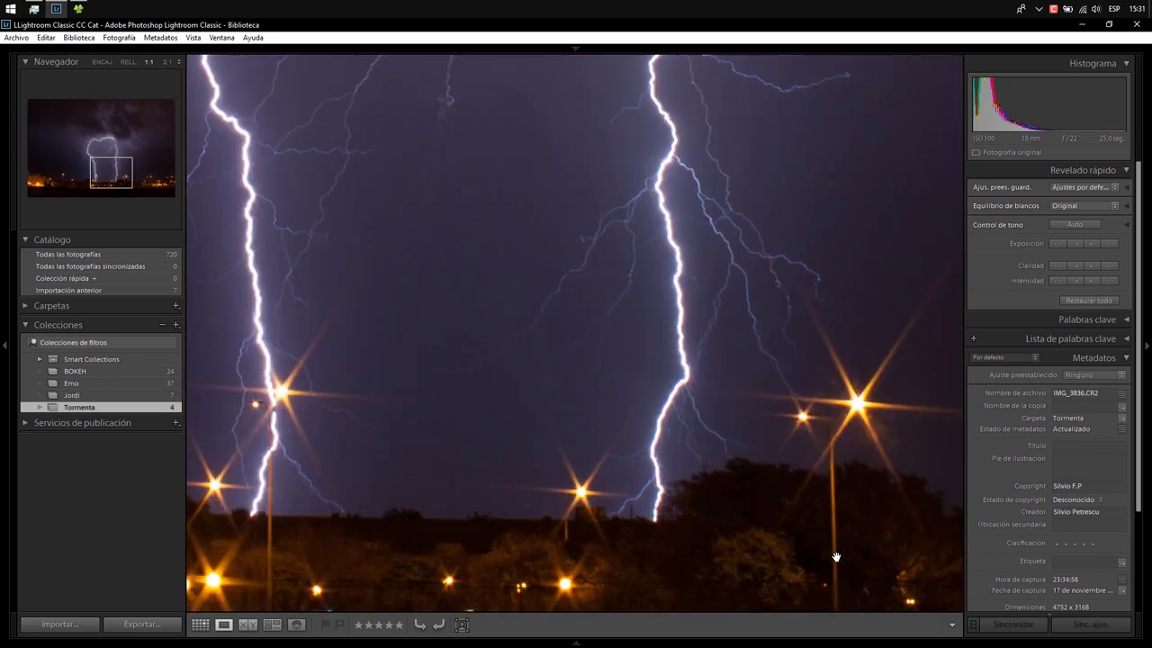
click(714, 524)
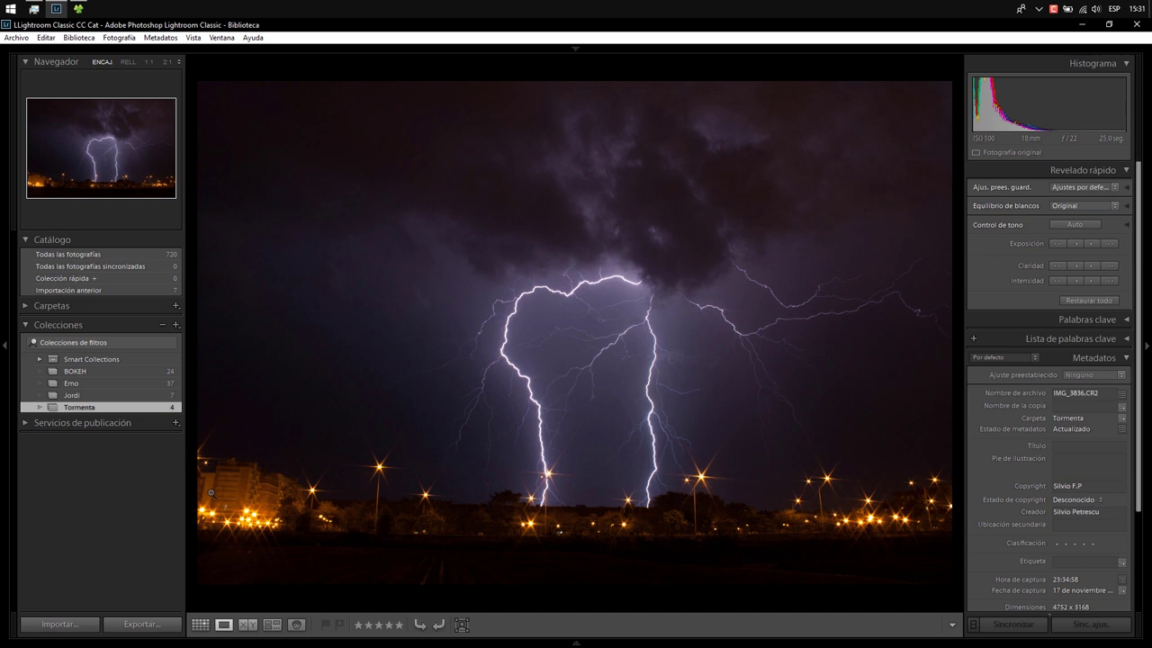
key(Right)
key(Right)
key(Left)
key(Left)
key(Left)
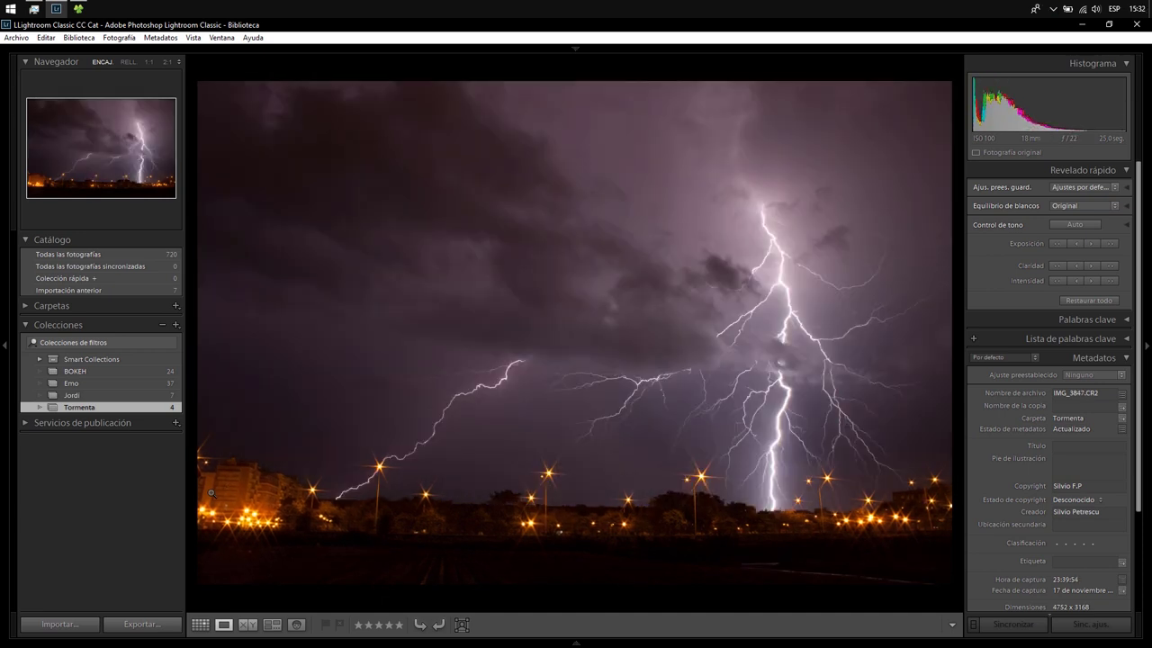
key(Right)
key(Right)
key(Right)
key(Left)
key(Left)
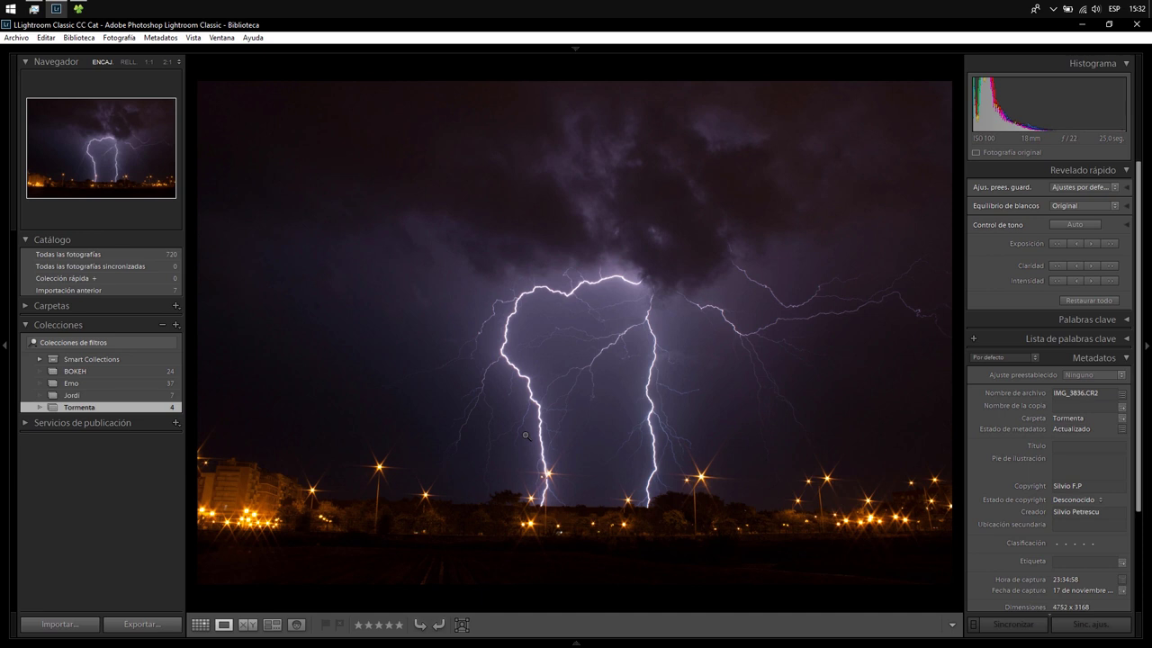
key(Right)
key(Right)
key(Right)
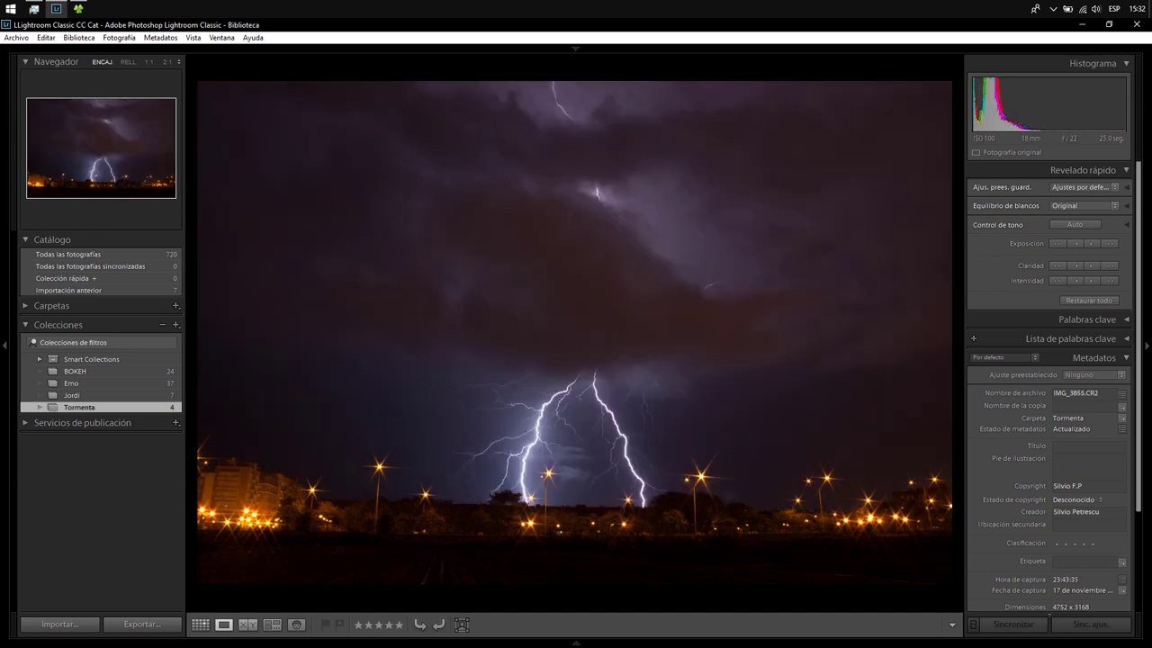
- Back in Grid view, select each of the four storm photos in turn, then clear the selection
key(g)
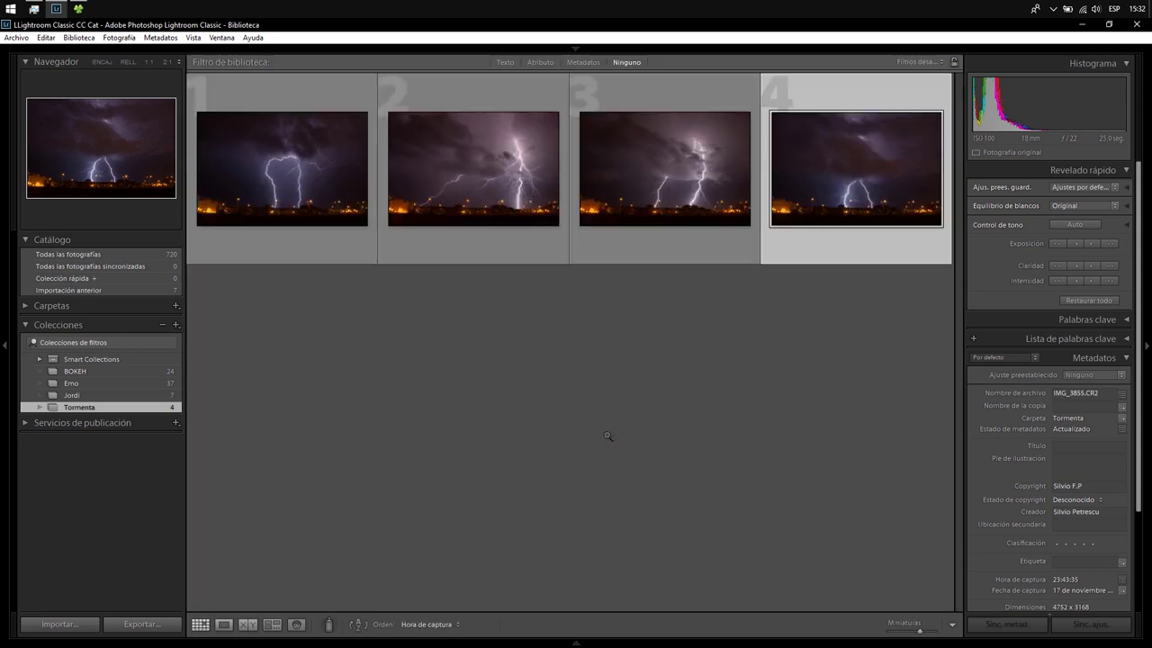
click(608, 435)
click(334, 171)
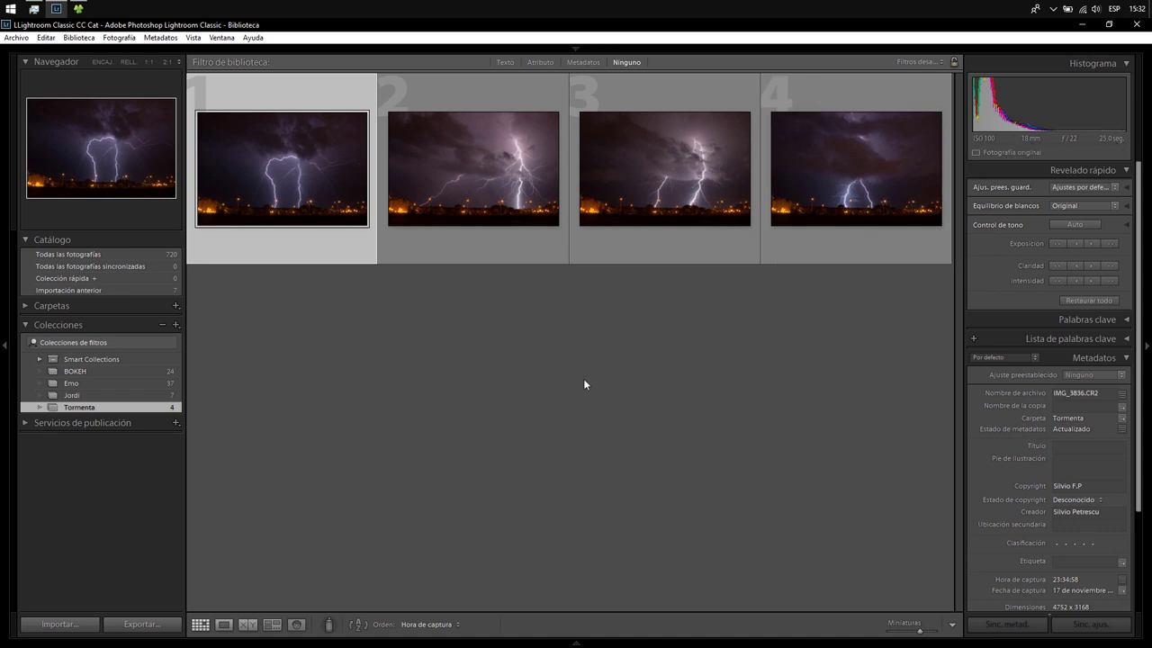
key(Right)
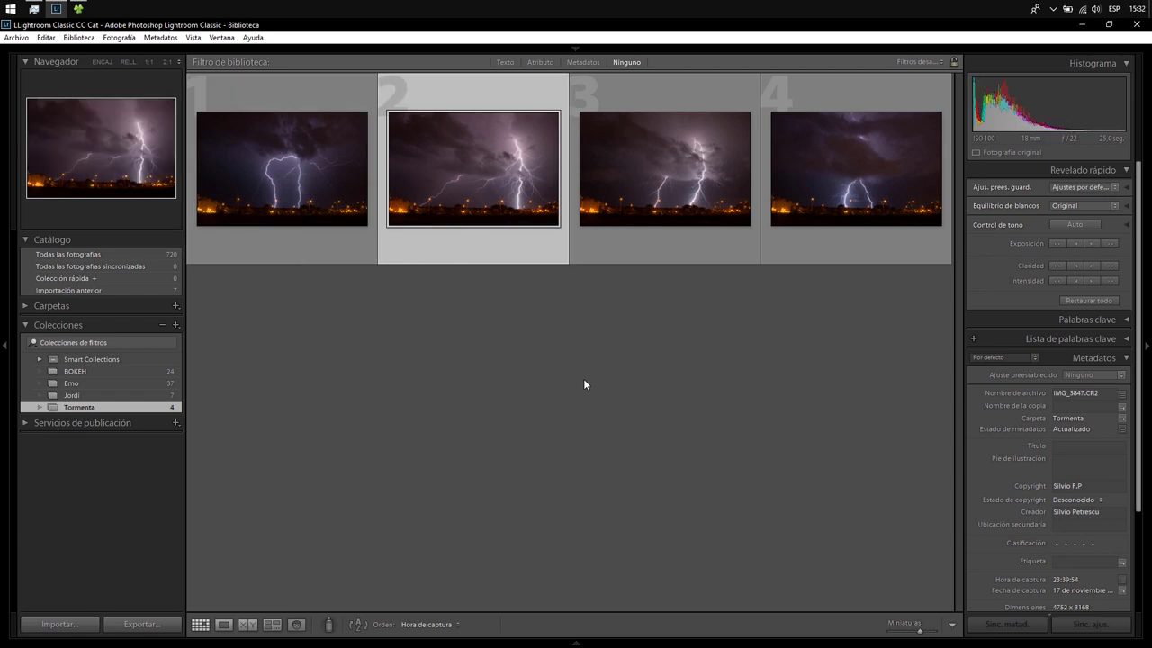
key(Right)
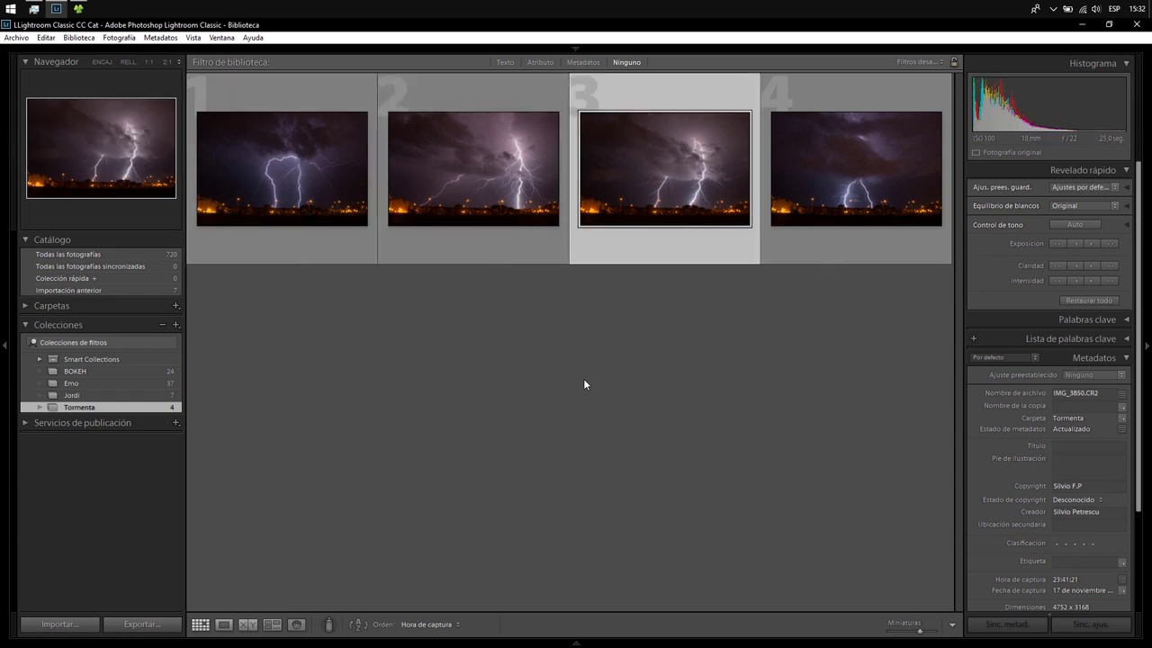
key(Right)
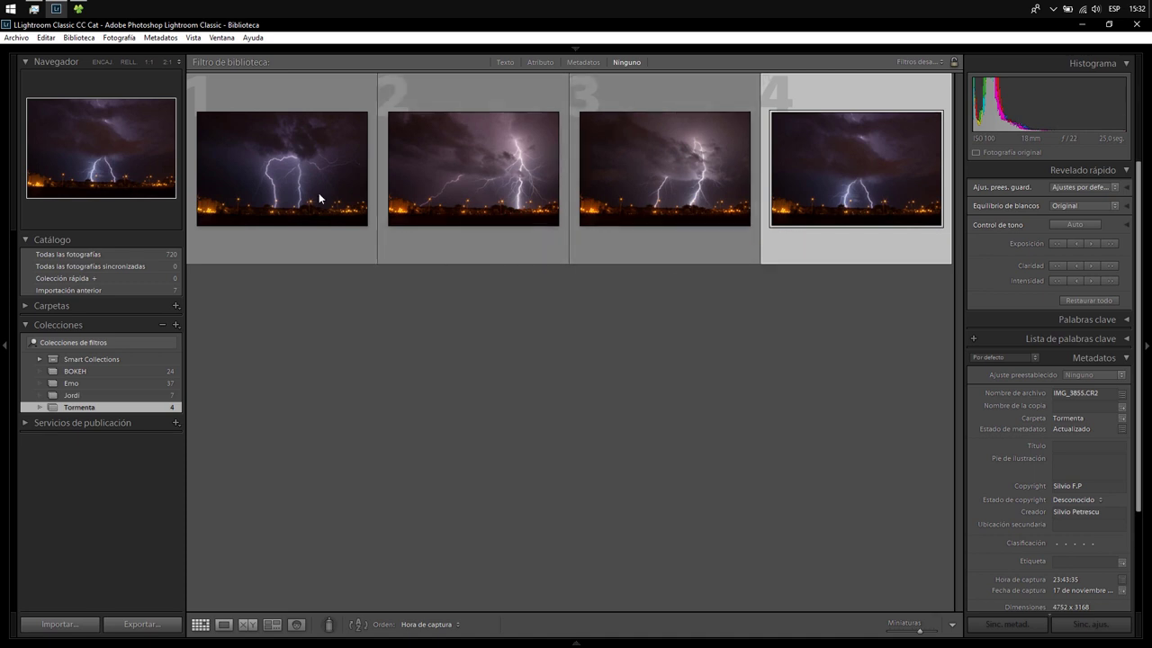
click(766, 326)
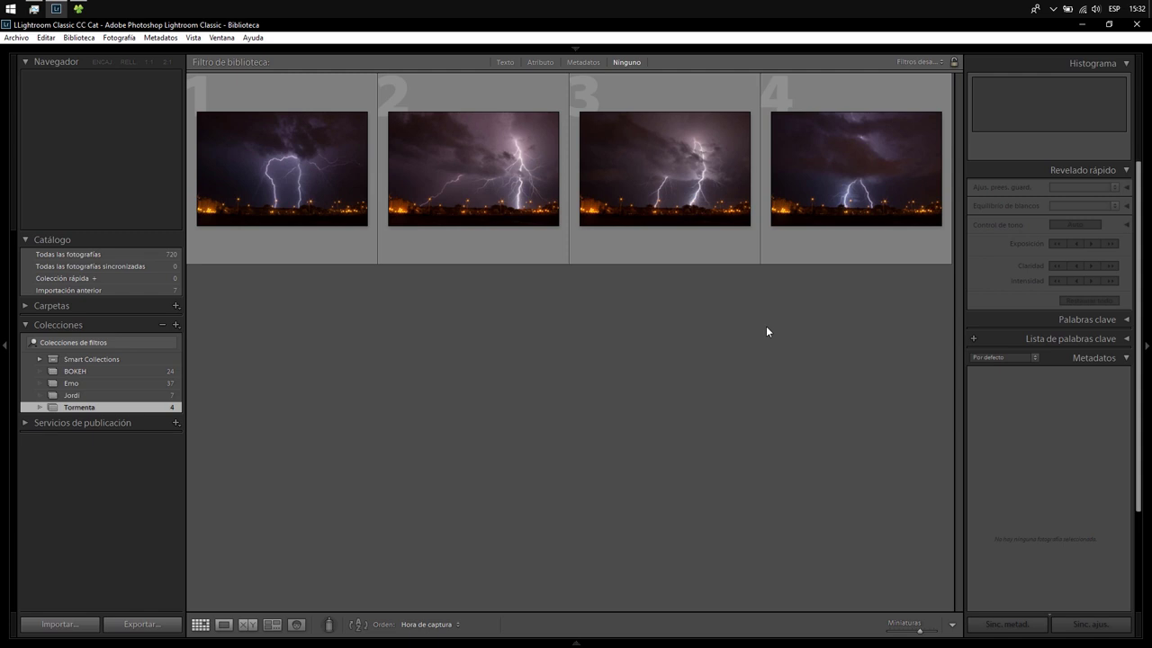
mouse_move(474, 169)
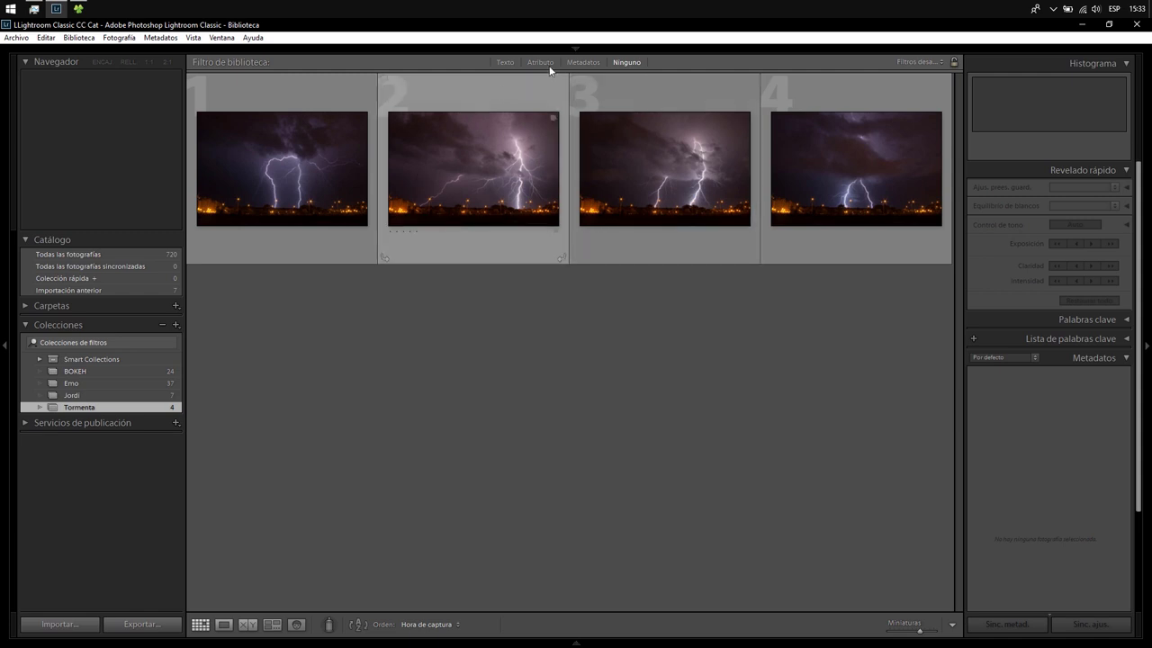
- In Develop, select all four storm photos and launch Photo Merge > HDR
click(870, 72)
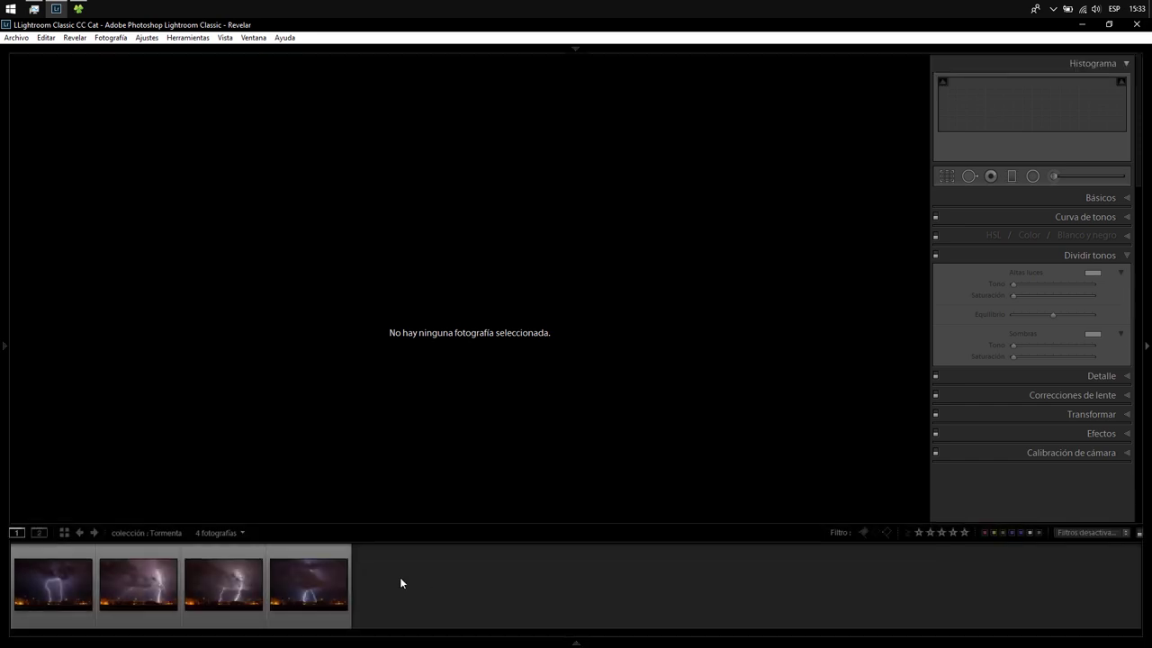
click(80, 578)
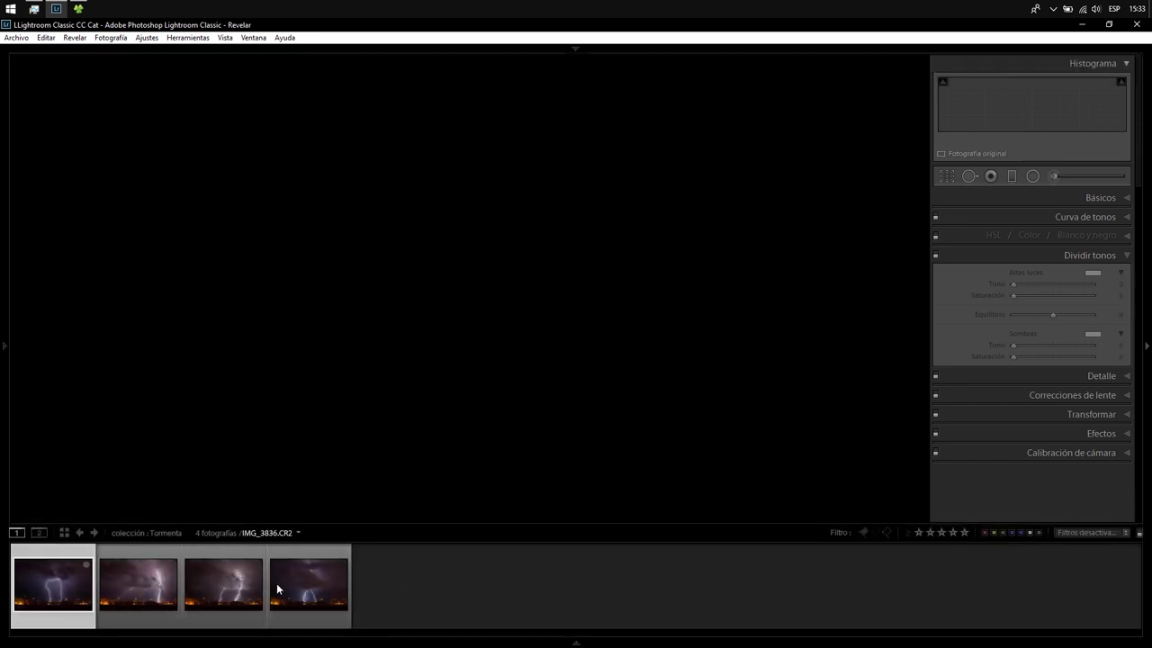
shift+click(276, 583)
right_click(276, 583)
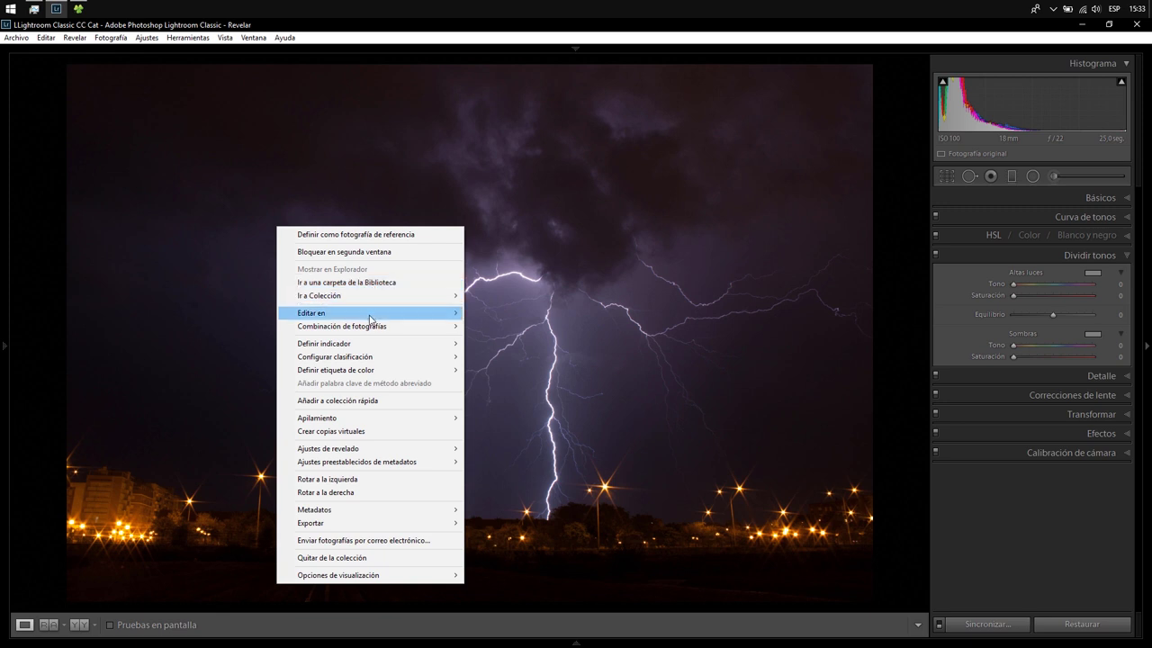
mouse_move(343, 326)
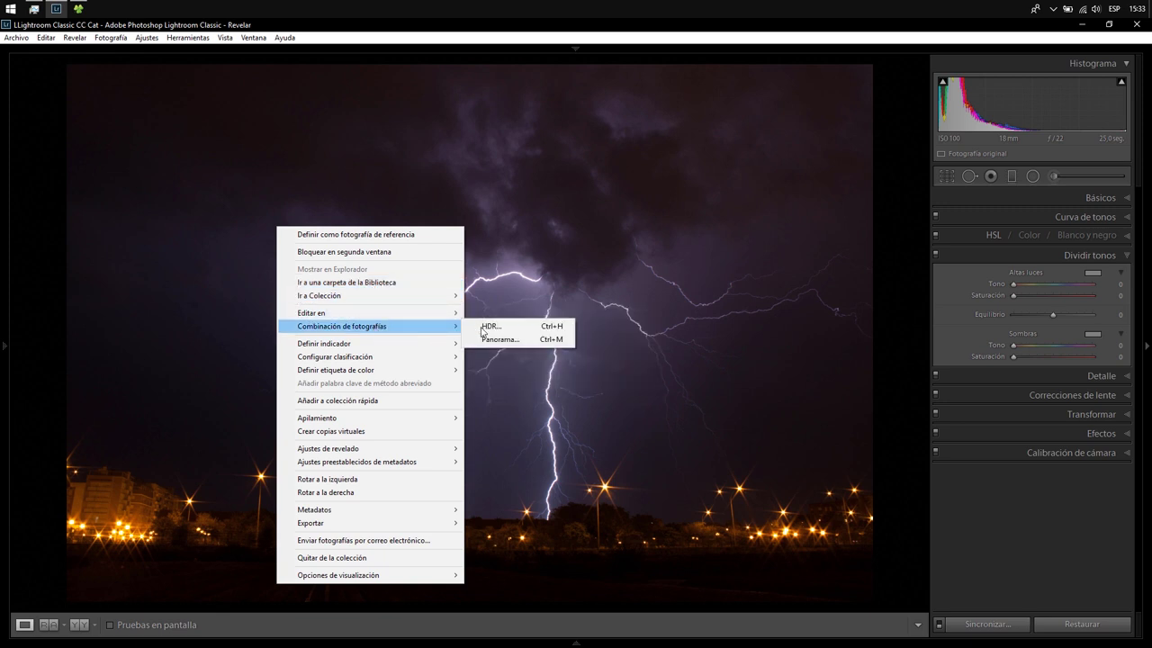
click(492, 326)
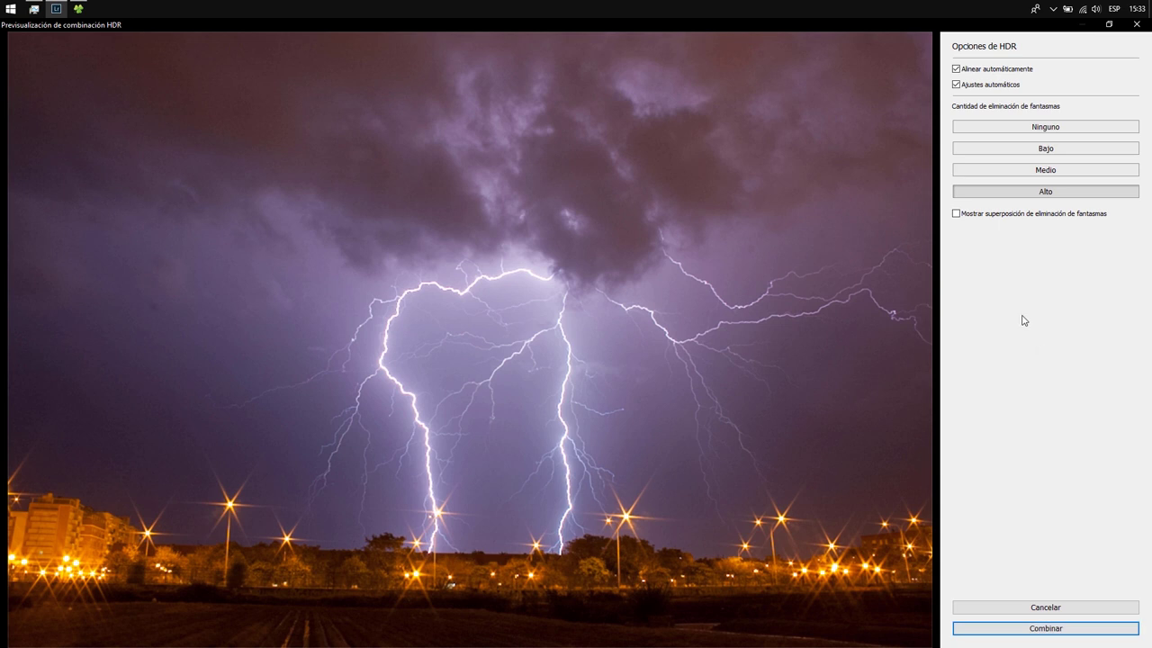
- Check the deghost overlay, set deghosting to None, and merge into IMG_3836-HDR.dng
click(956, 215)
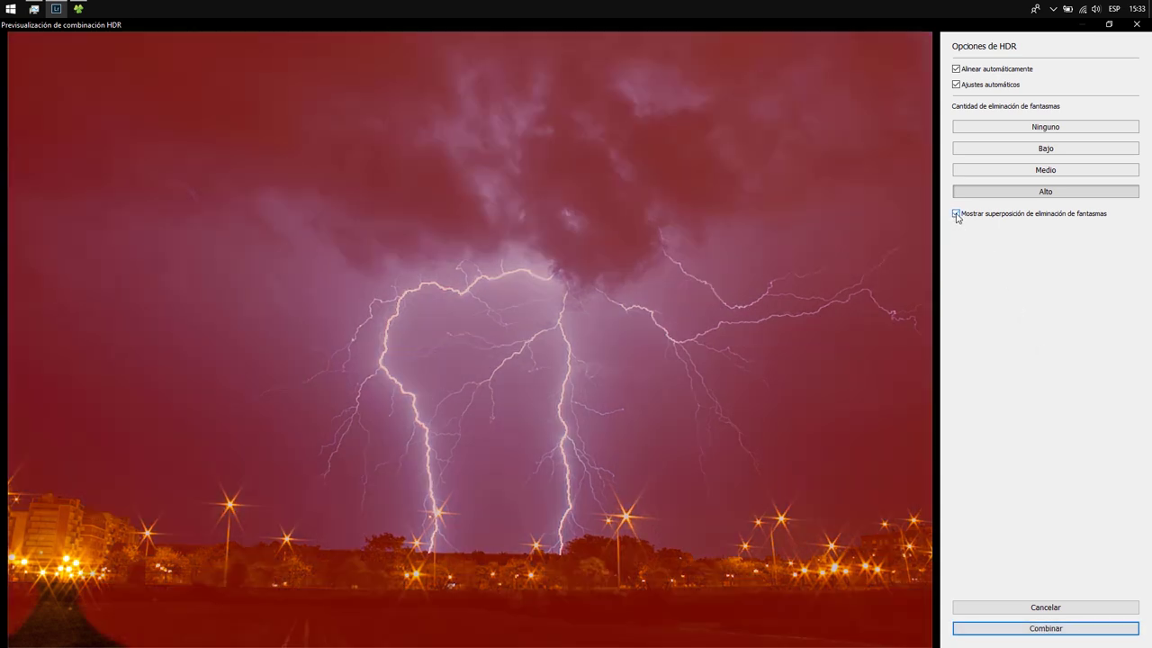
click(957, 214)
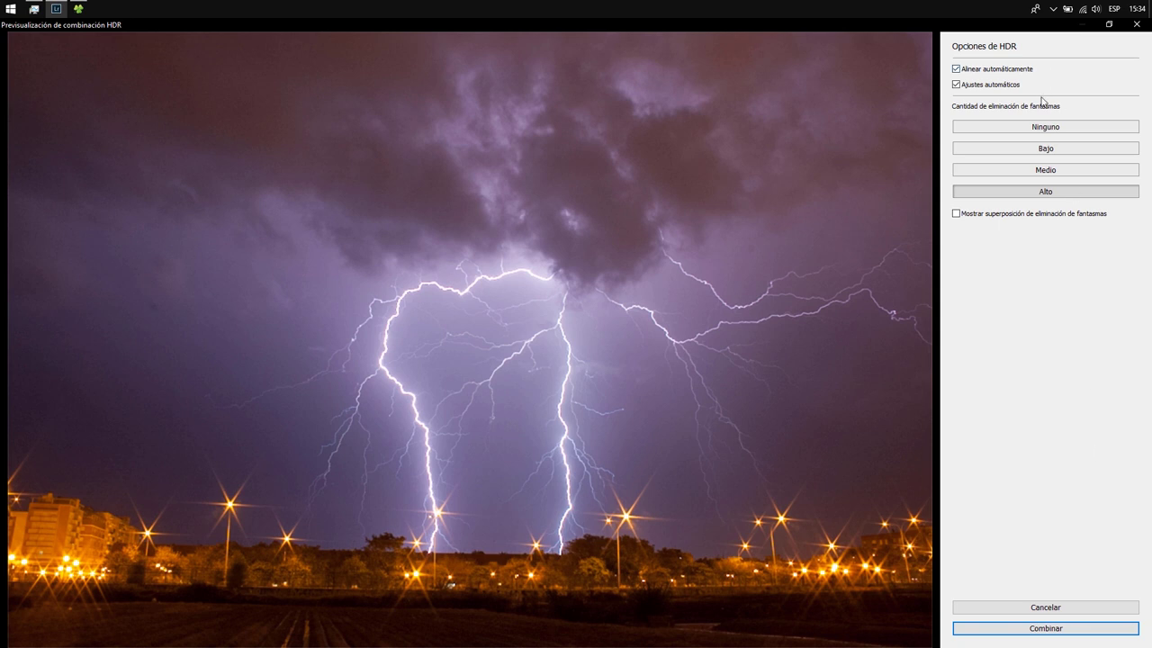
click(1034, 129)
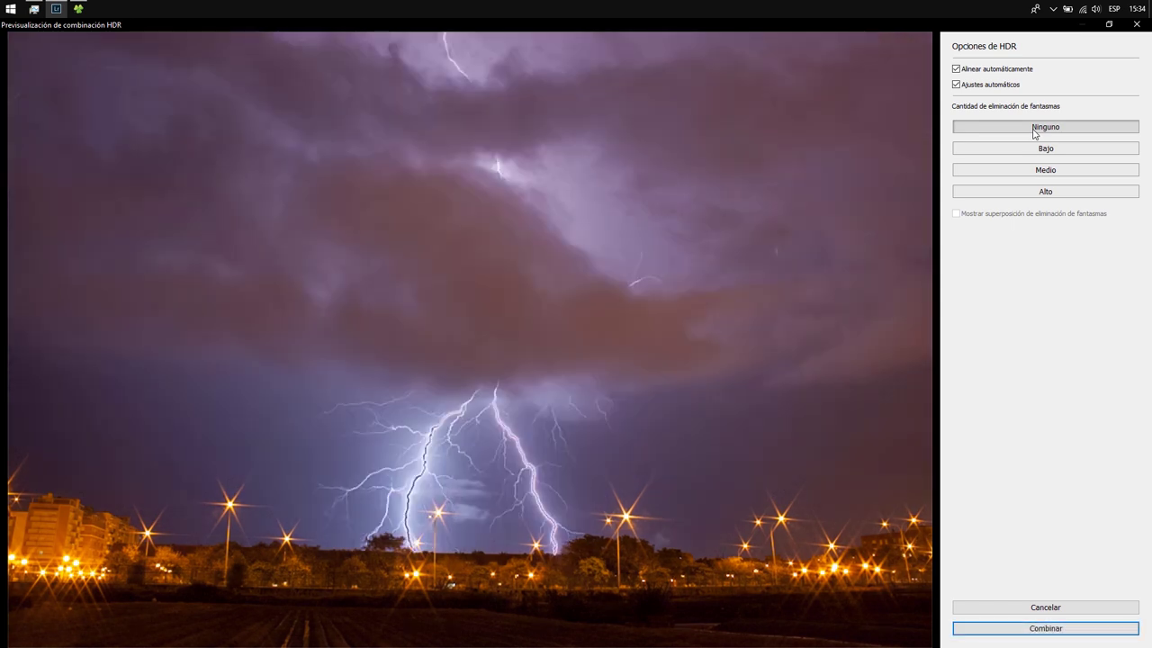
click(1042, 195)
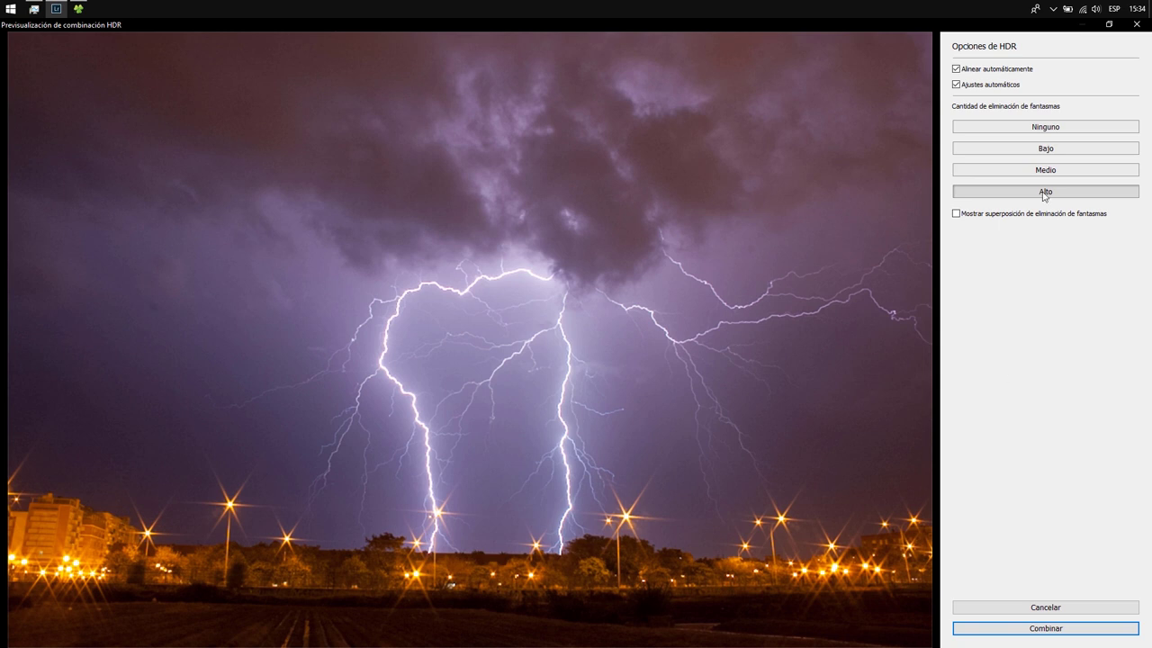
click(1048, 133)
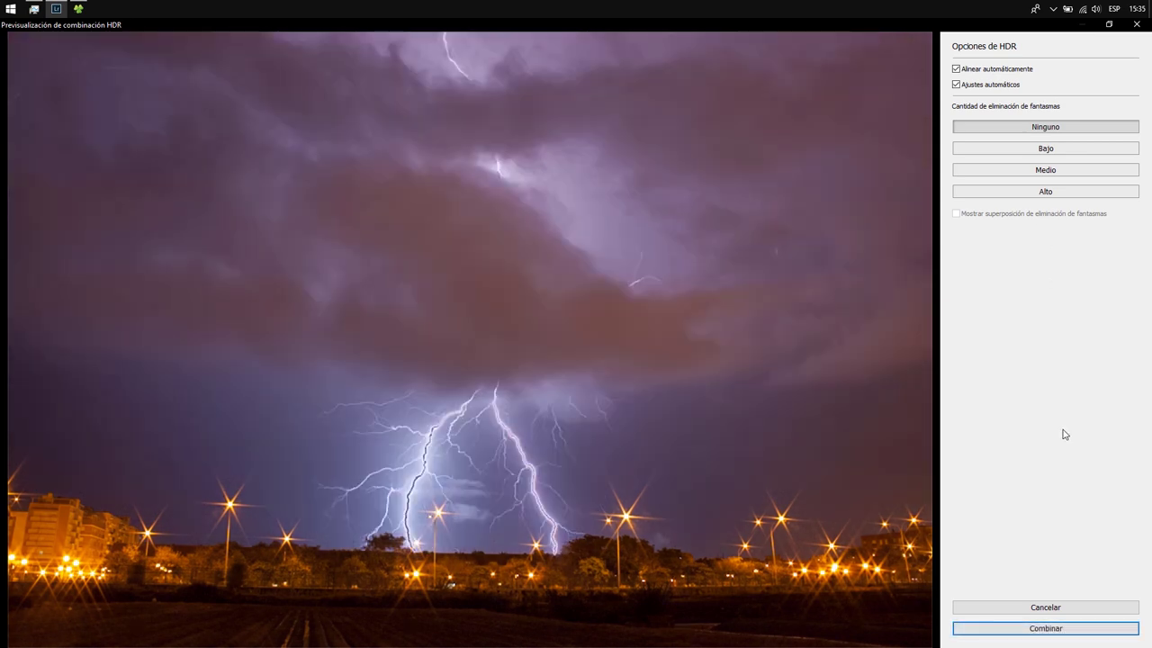
click(1044, 634)
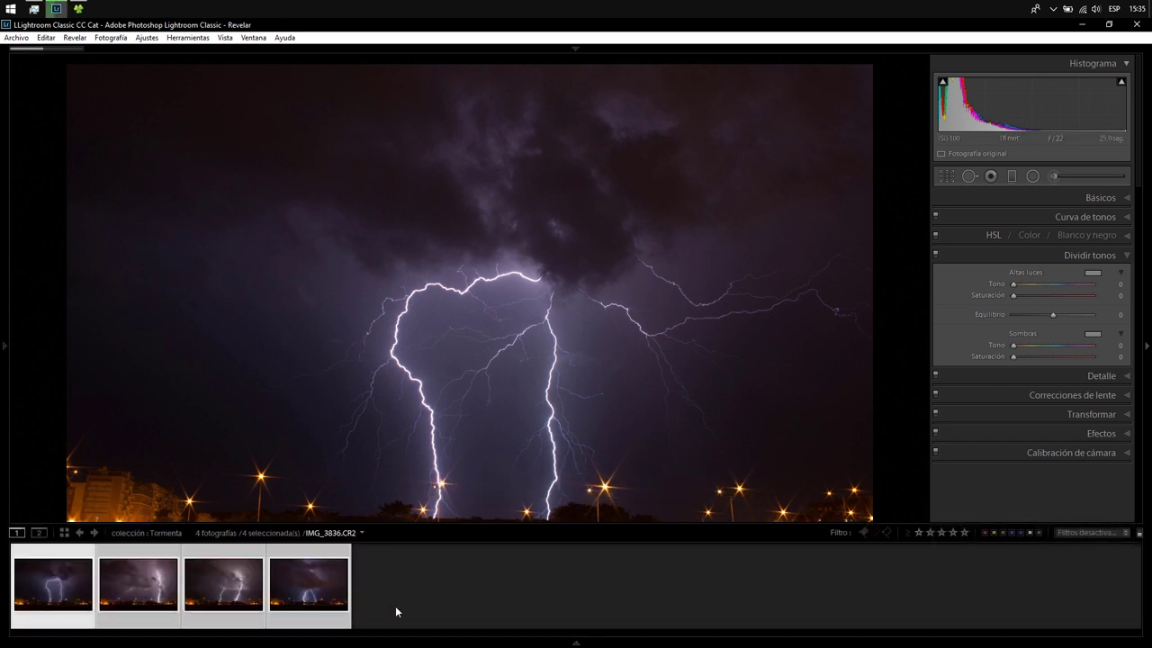
mouse_move(577, 641)
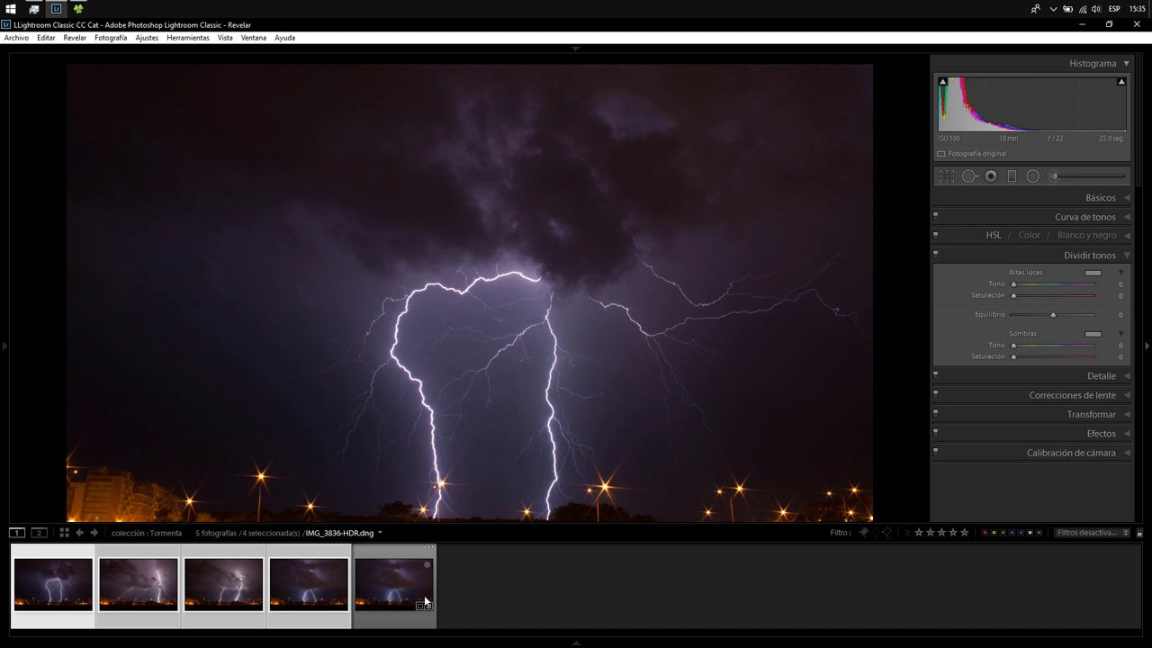
- Select the new HDR image and inspect its lightning, sky and street lights at 1:1
click(362, 569)
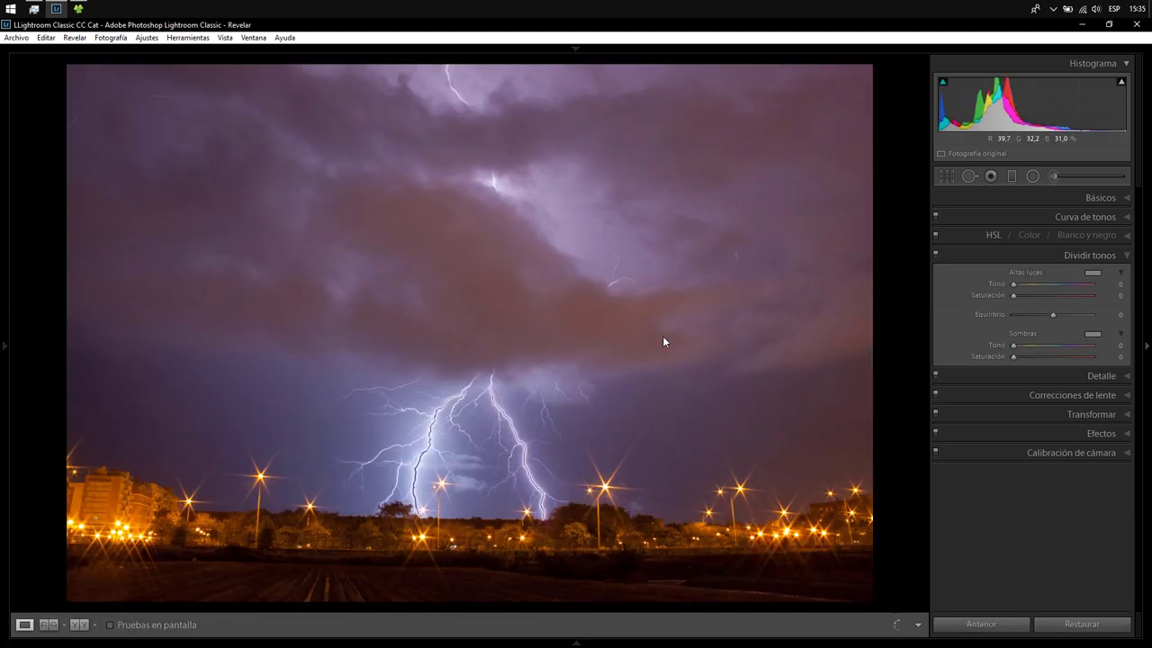
click(525, 534)
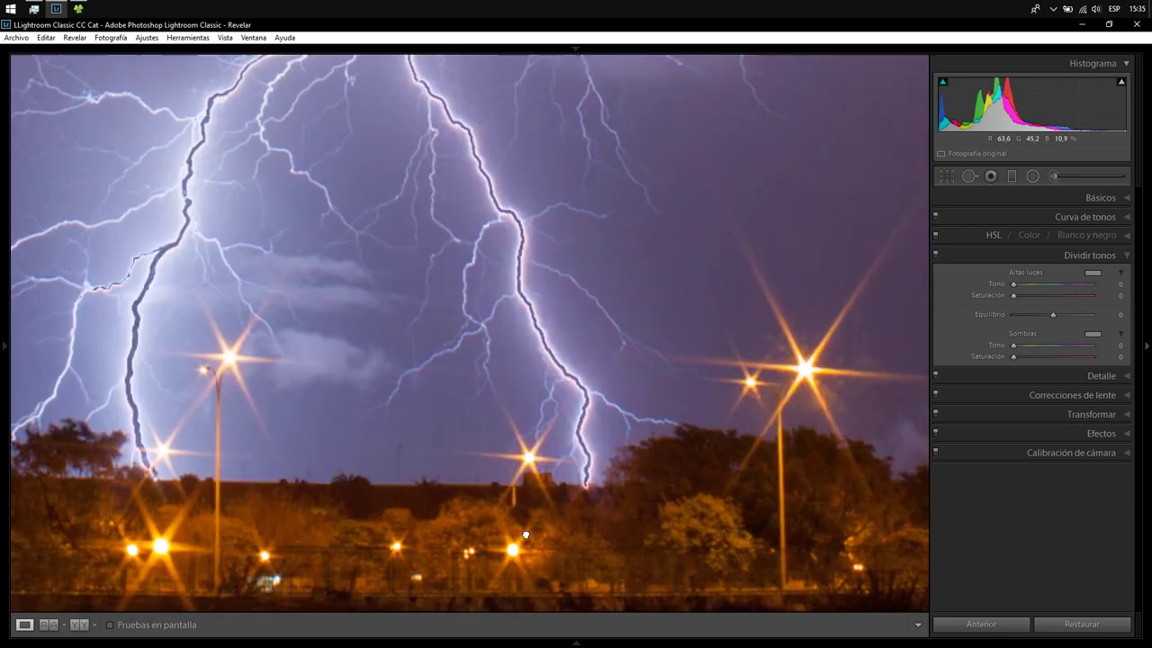
mouse_move(772, 489)
mouse_down()
mouse_move(411, 352)
mouse_move(355, 363)
mouse_up()
drag(790, 330, 448, 479)
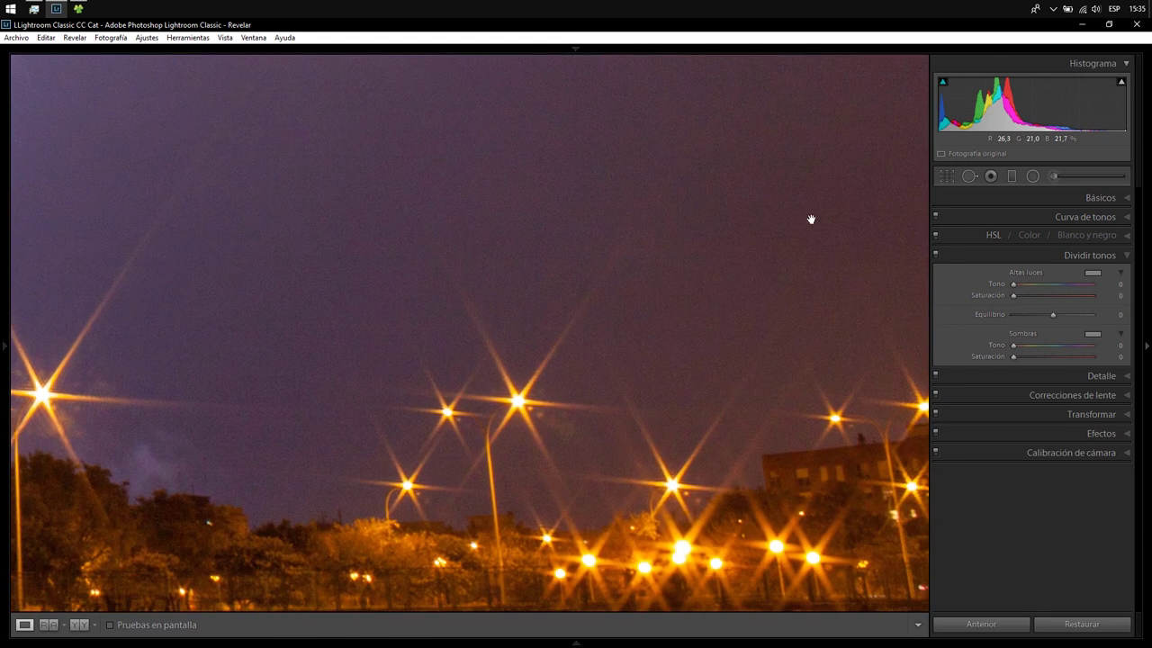
mouse_move(660, 423)
mouse_down()
mouse_move(476, 185)
mouse_move(762, 374)
mouse_up()
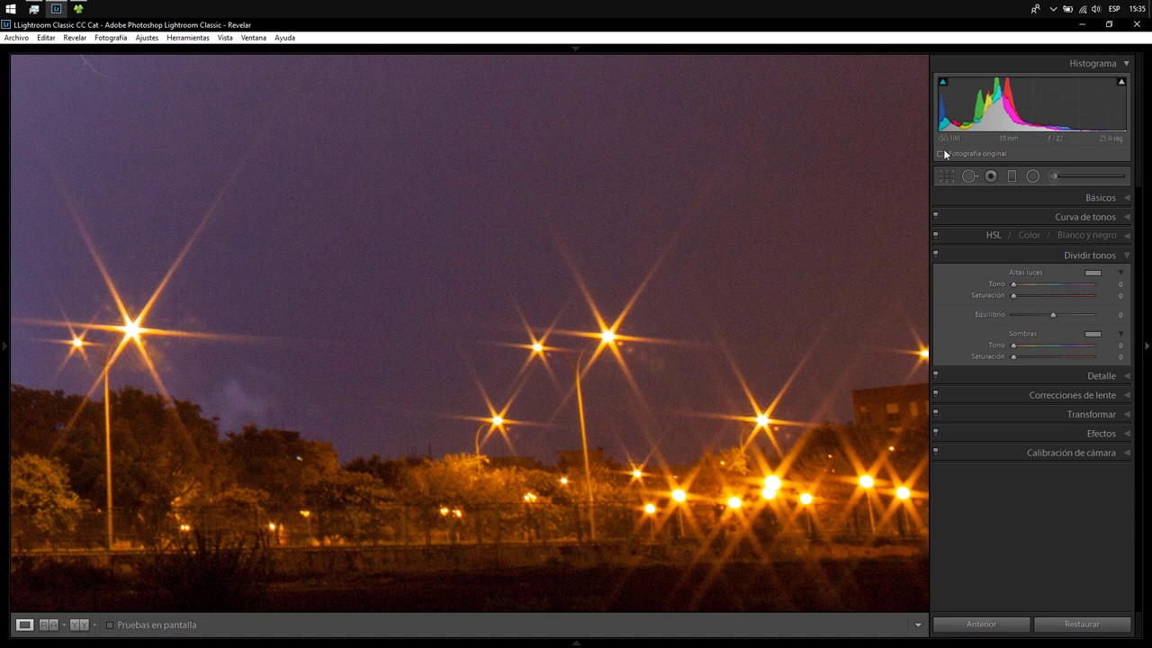
click(638, 276)
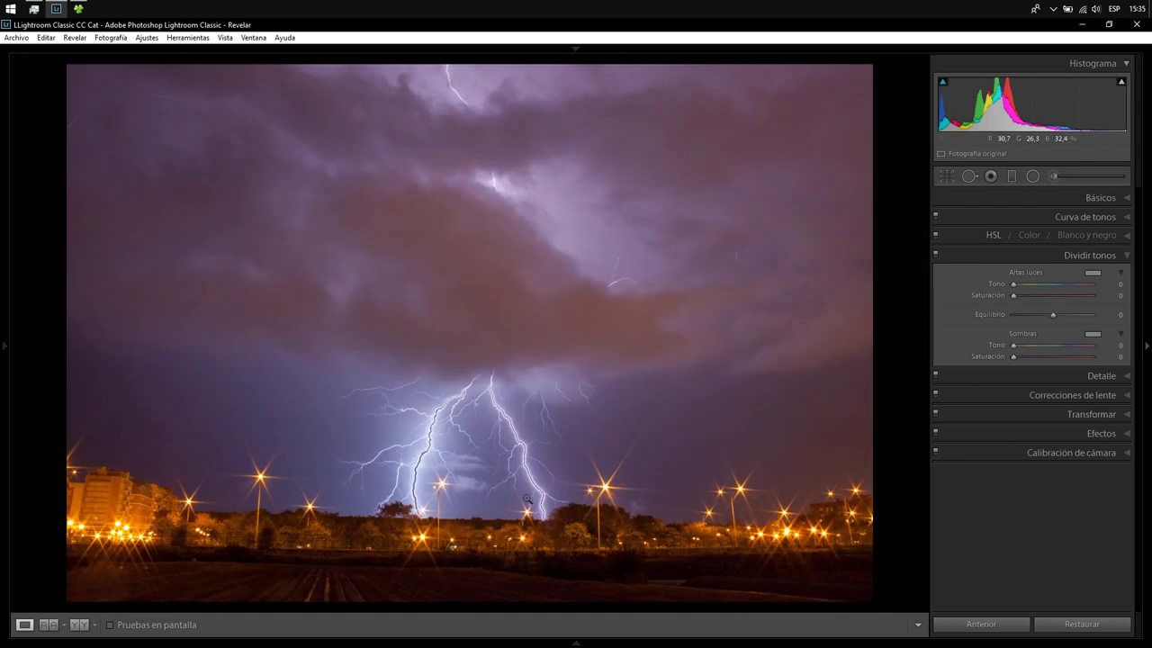
click(413, 479)
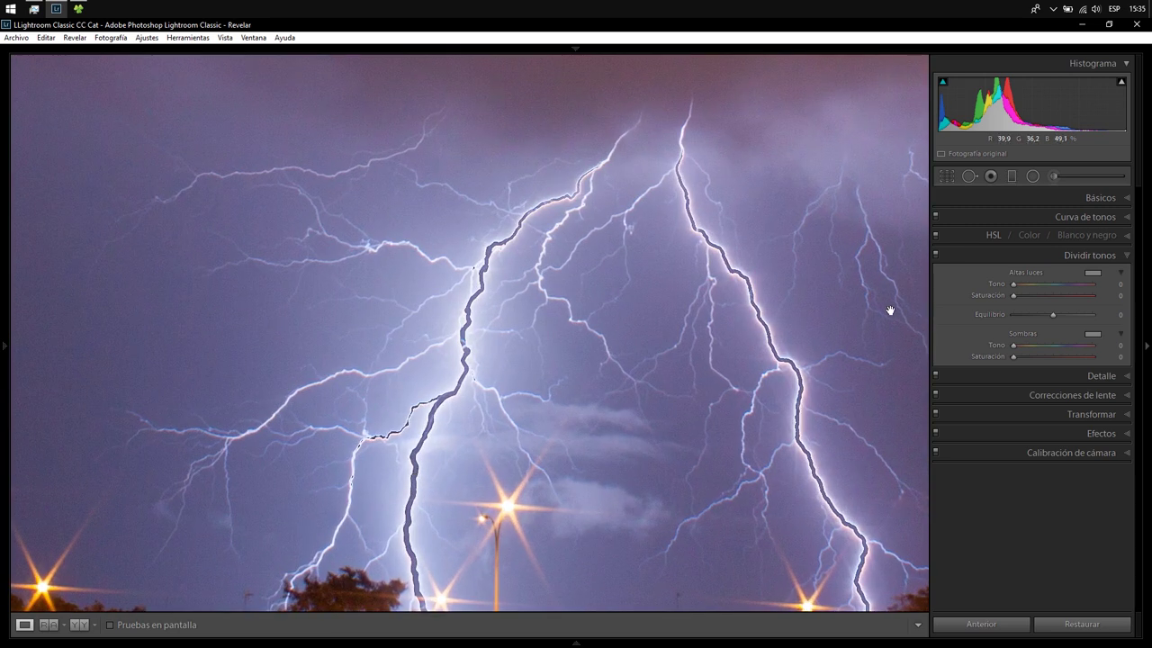
- Try much darker Exposure values, then reset Exposure to 0.00 and view the whole photo
click(1123, 201)
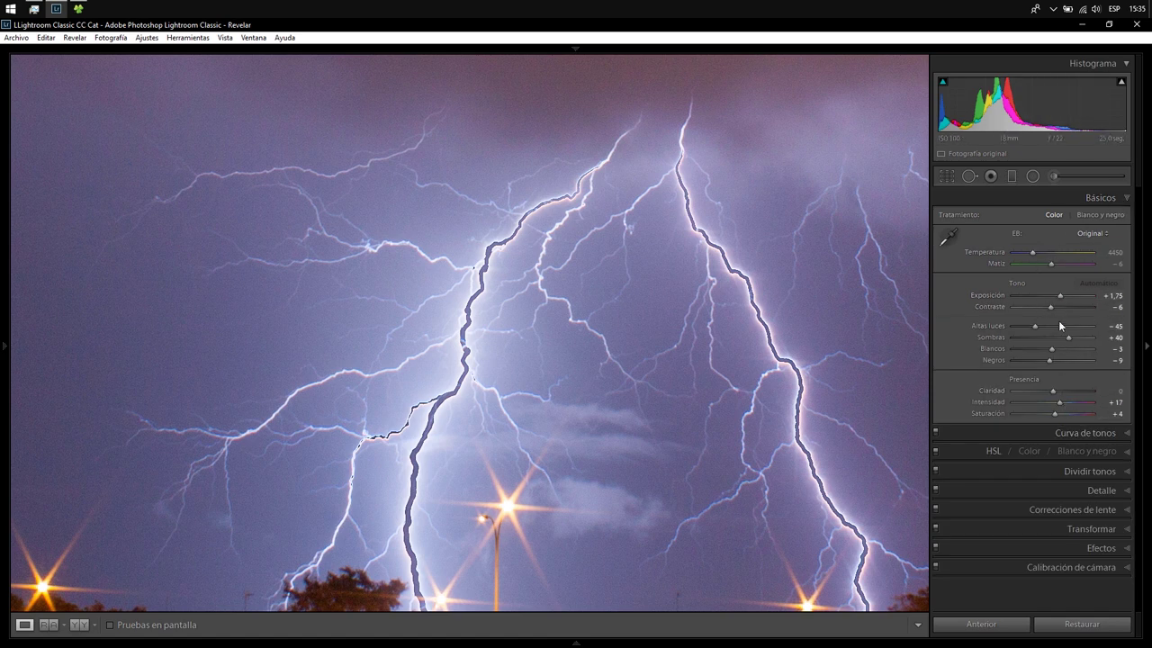
drag(1060, 298, 1040, 298)
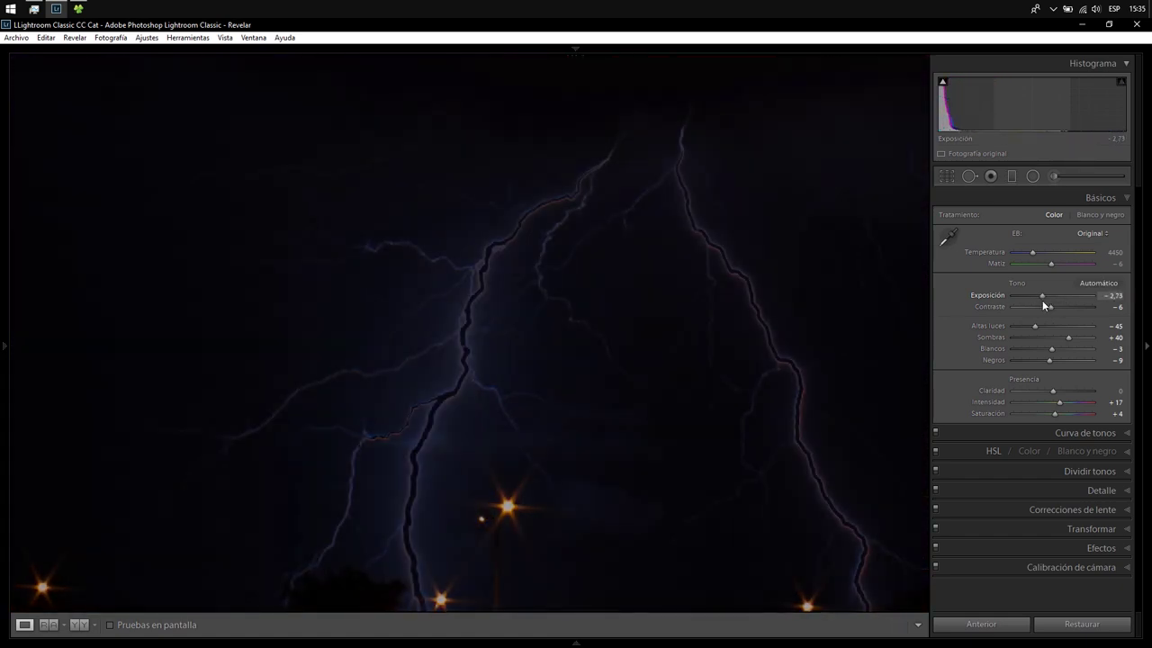
drag(1039, 298, 1048, 300)
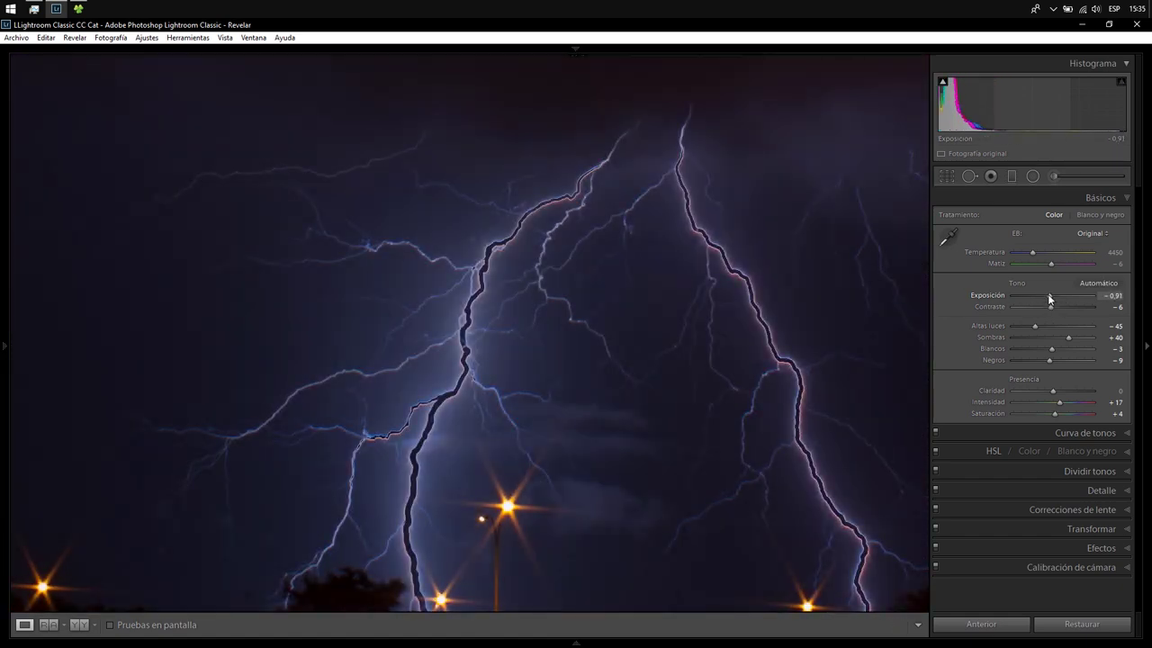
double_click(1048, 293)
click(550, 392)
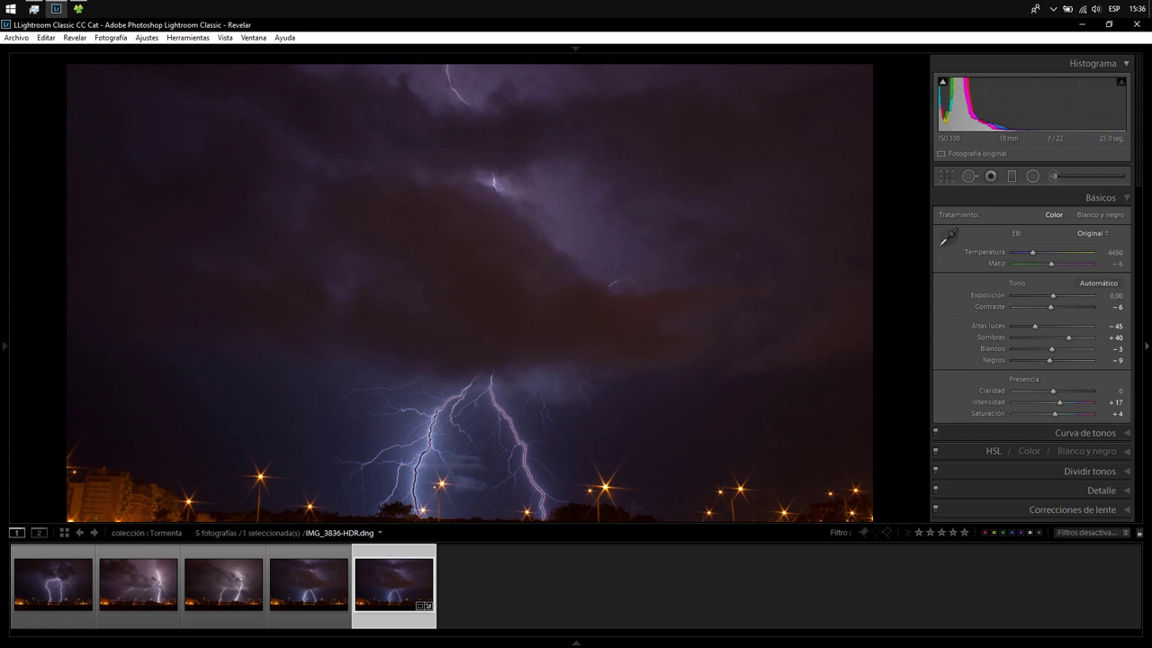
- Step through IMG_3855 and IMG_3850 in the filmstrip to reach IMG_3847
click(308, 586)
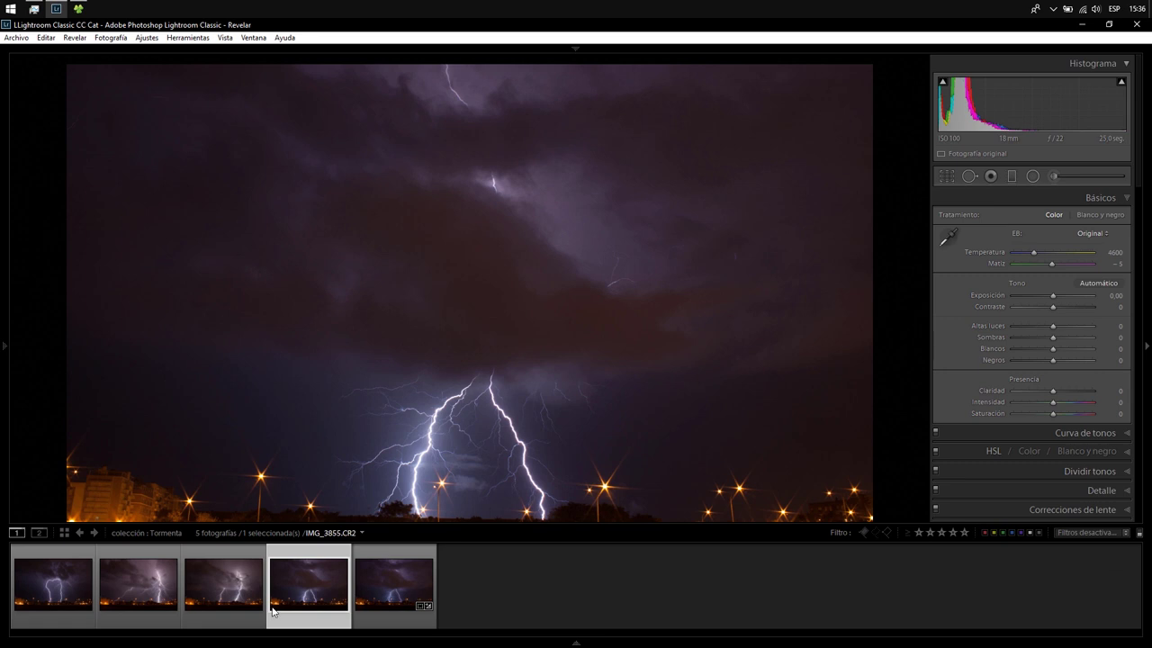
click(211, 581)
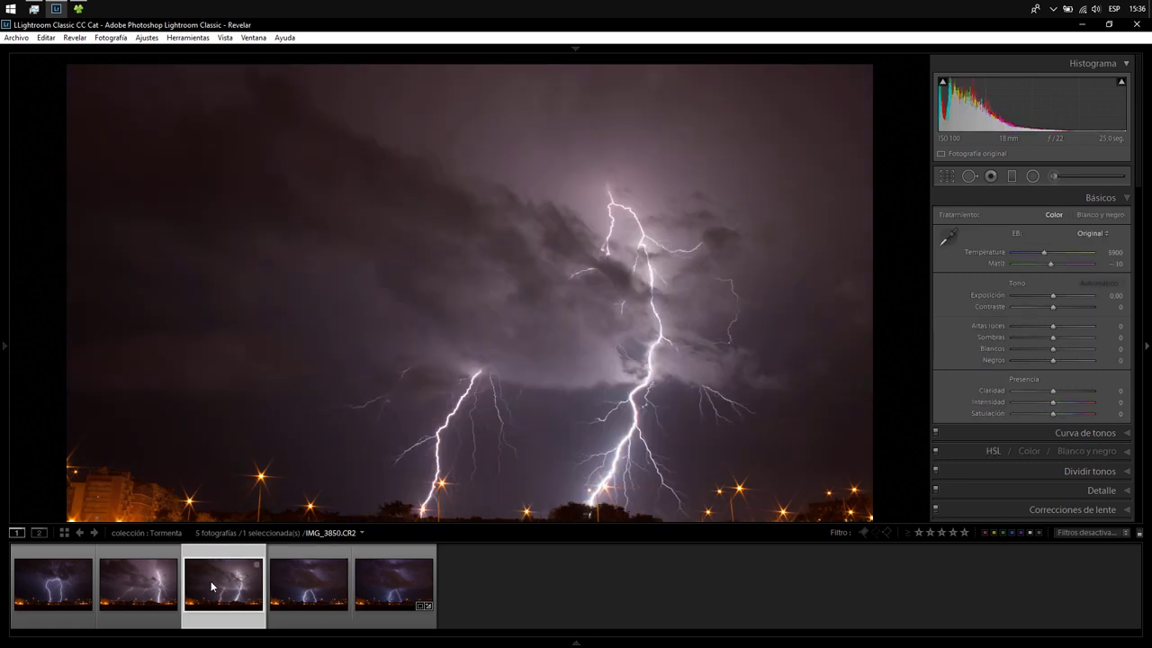
click(147, 587)
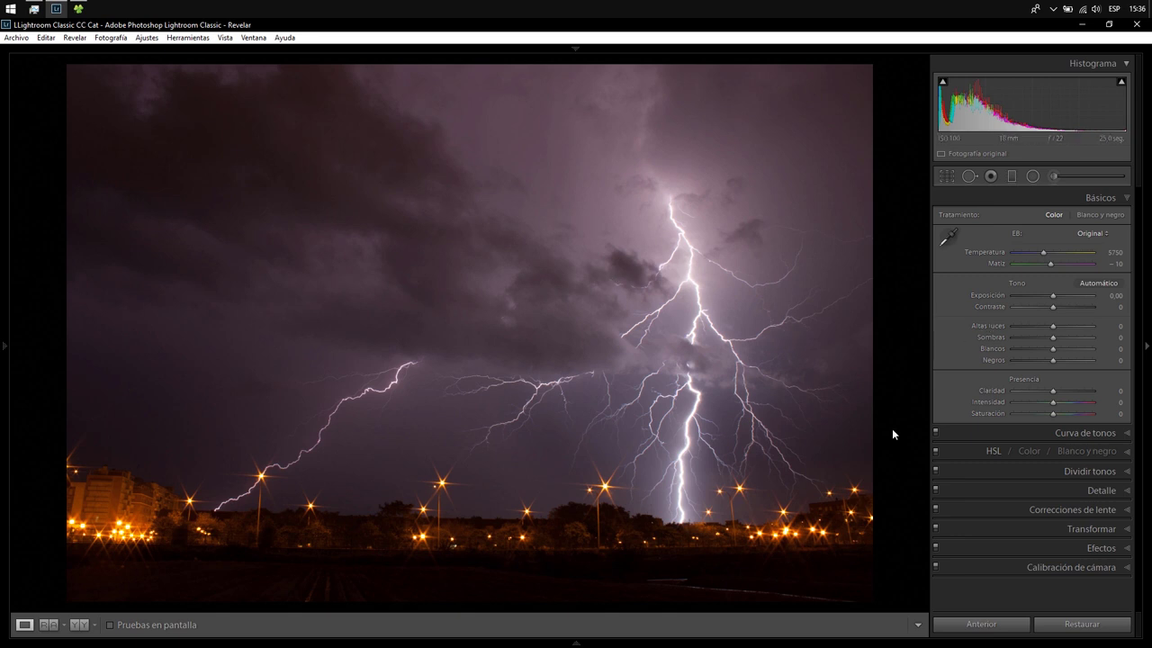
- Push Shadows to +100, compare with the original, then ease Shadows to +94
click(689, 250)
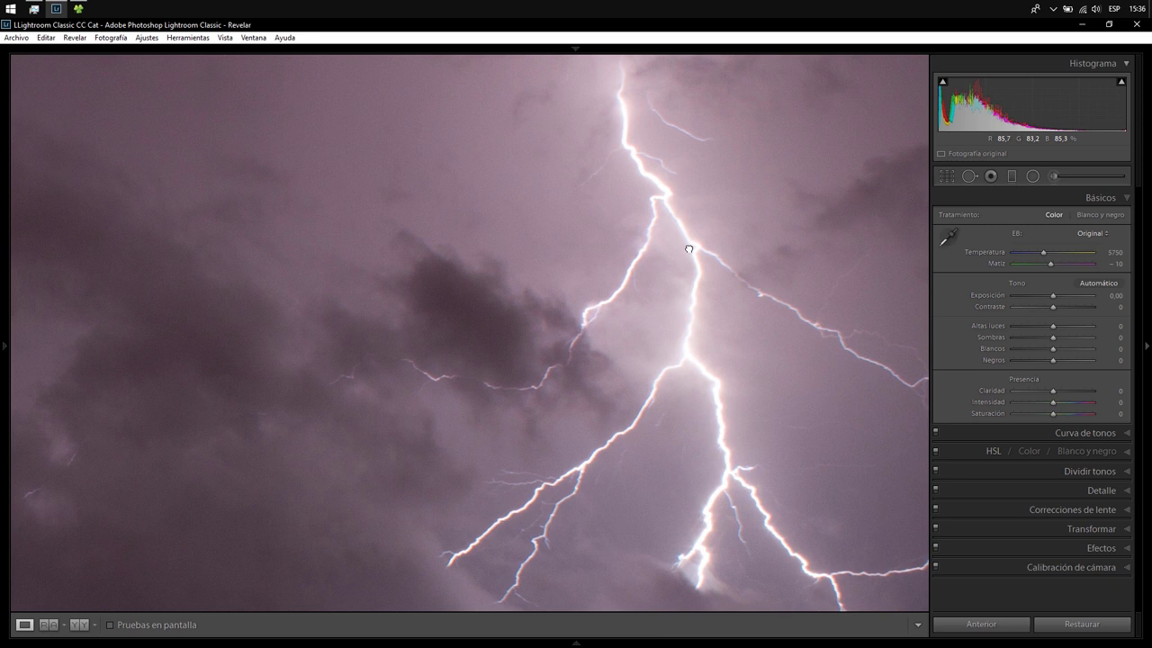
click(689, 250)
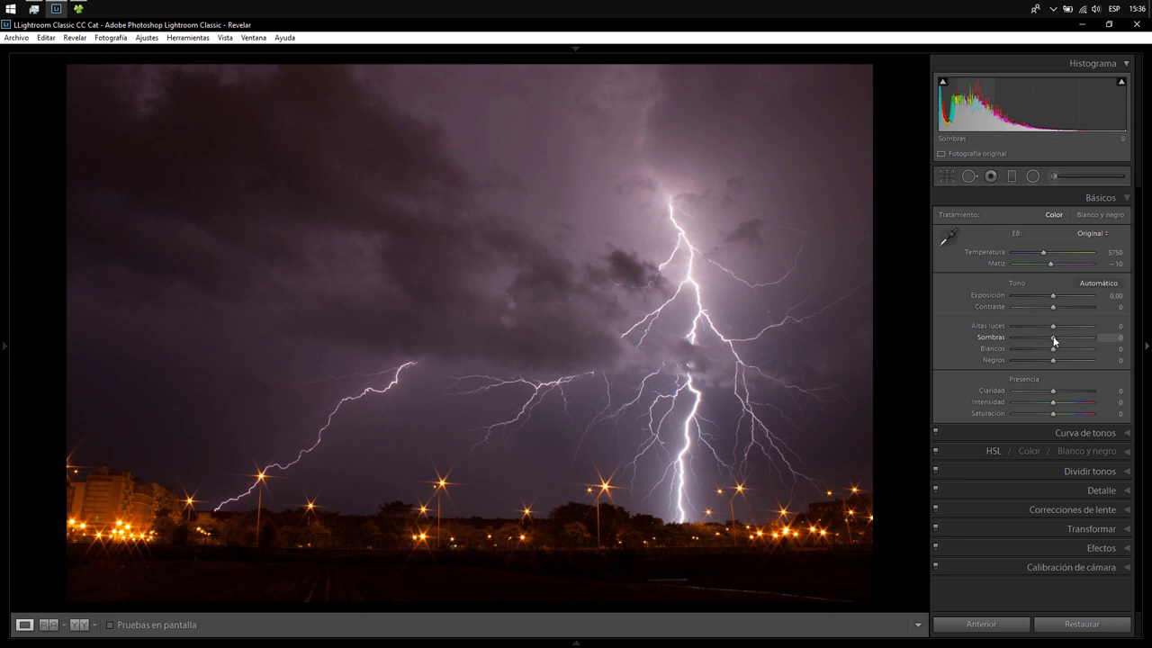
drag(1054, 340, 1136, 333)
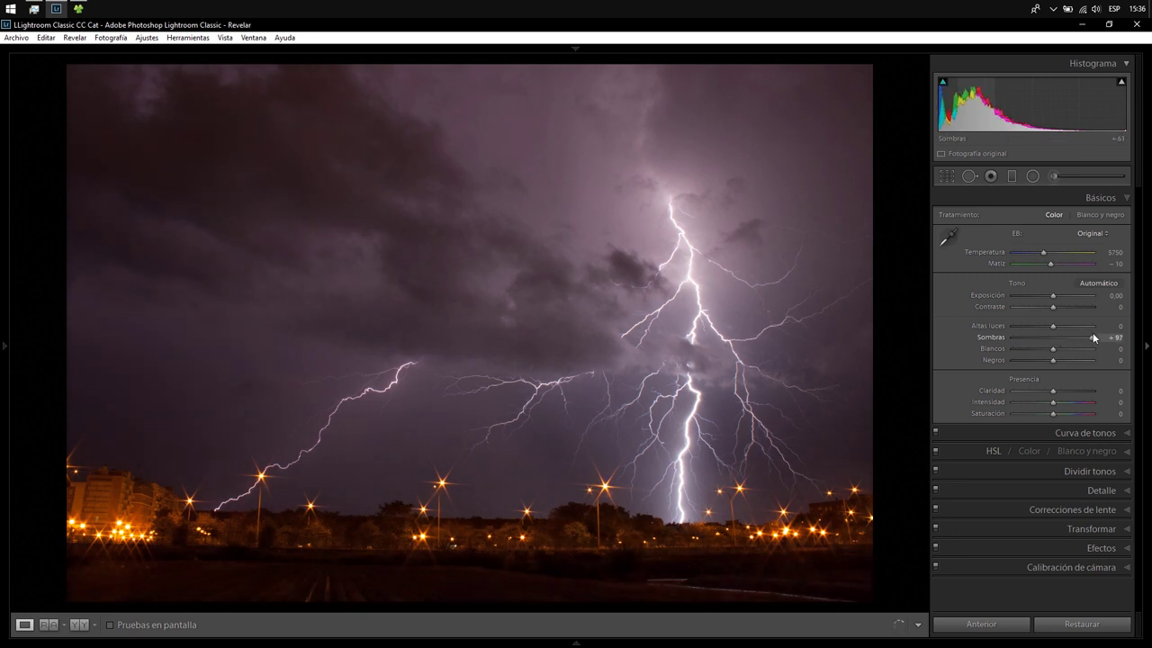
key(backslash)
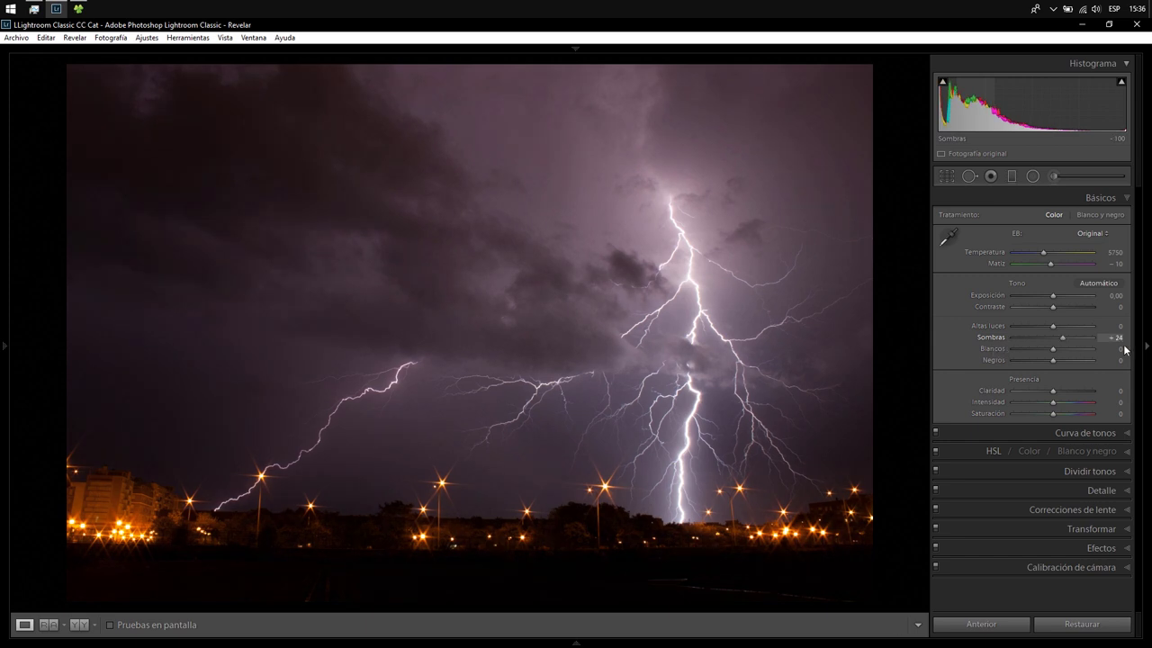
key(backslash)
key(backslash)
key(backslash)
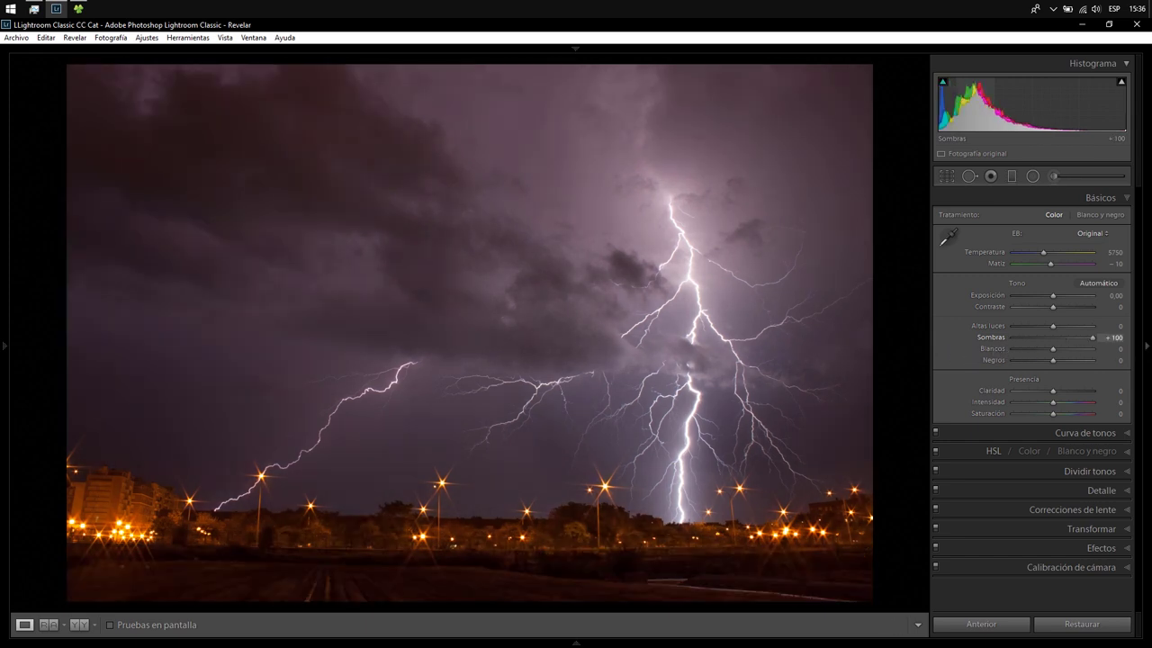
key(Down)
key(Down)
key(Down)
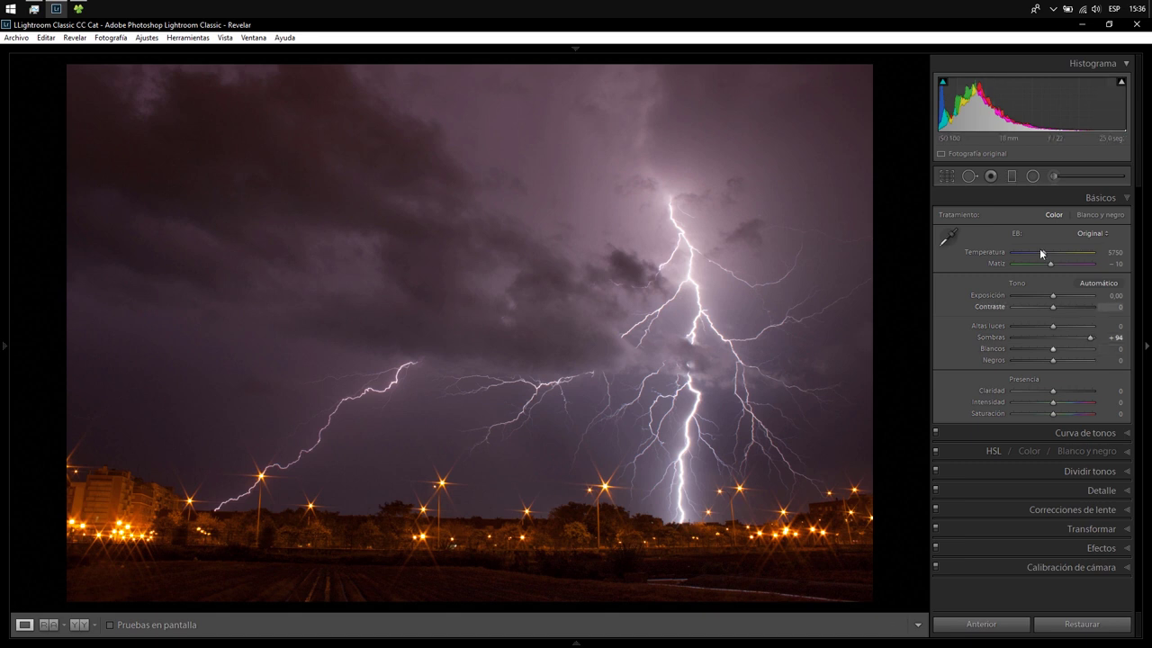
- Cool Temperature to 2758 and shift Tint to +45 while viewing the lower-left buildings
drag(1044, 254, 1027, 260)
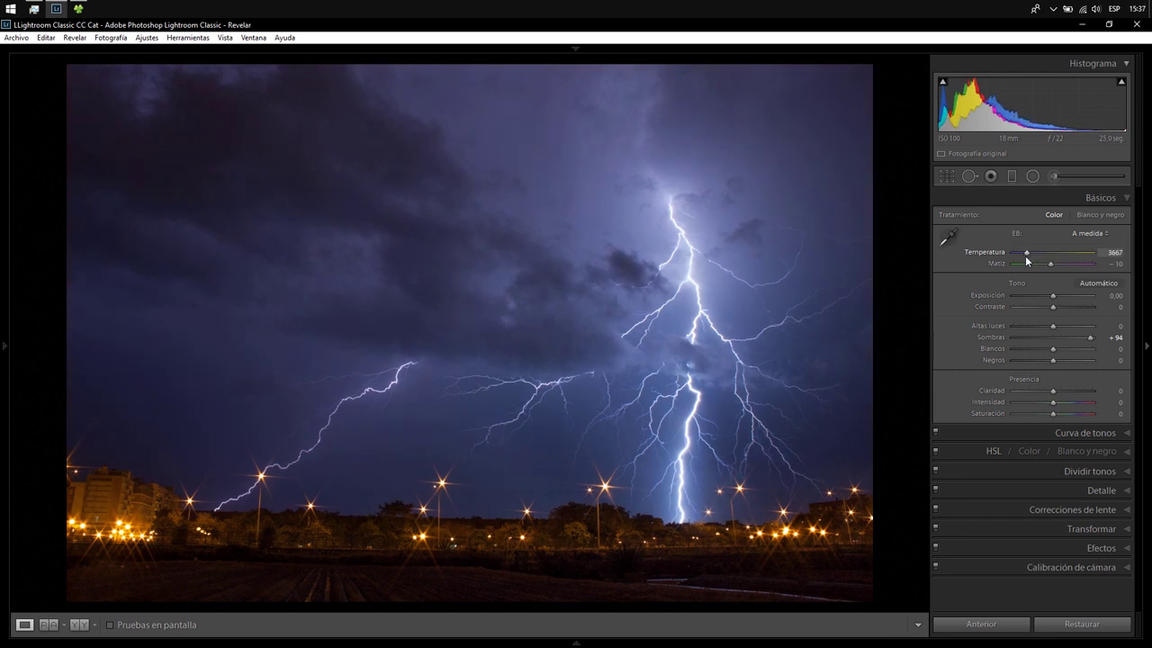
click(95, 516)
drag(174, 478, 526, 360)
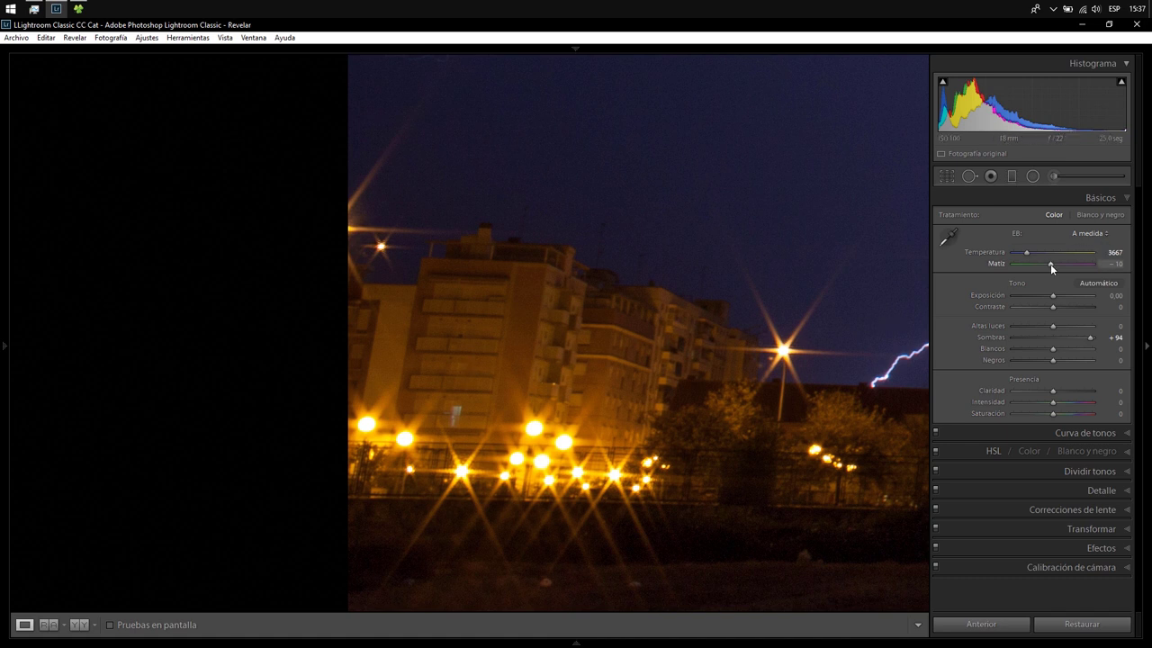
drag(1052, 264, 1065, 264)
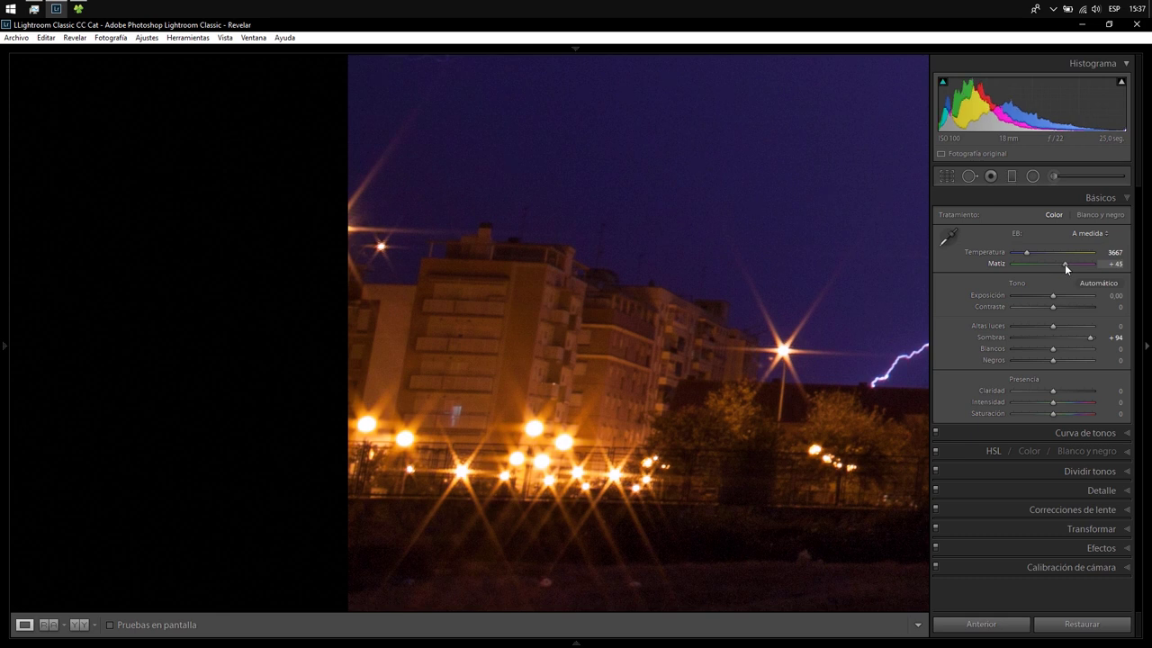
drag(1065, 264, 1021, 253)
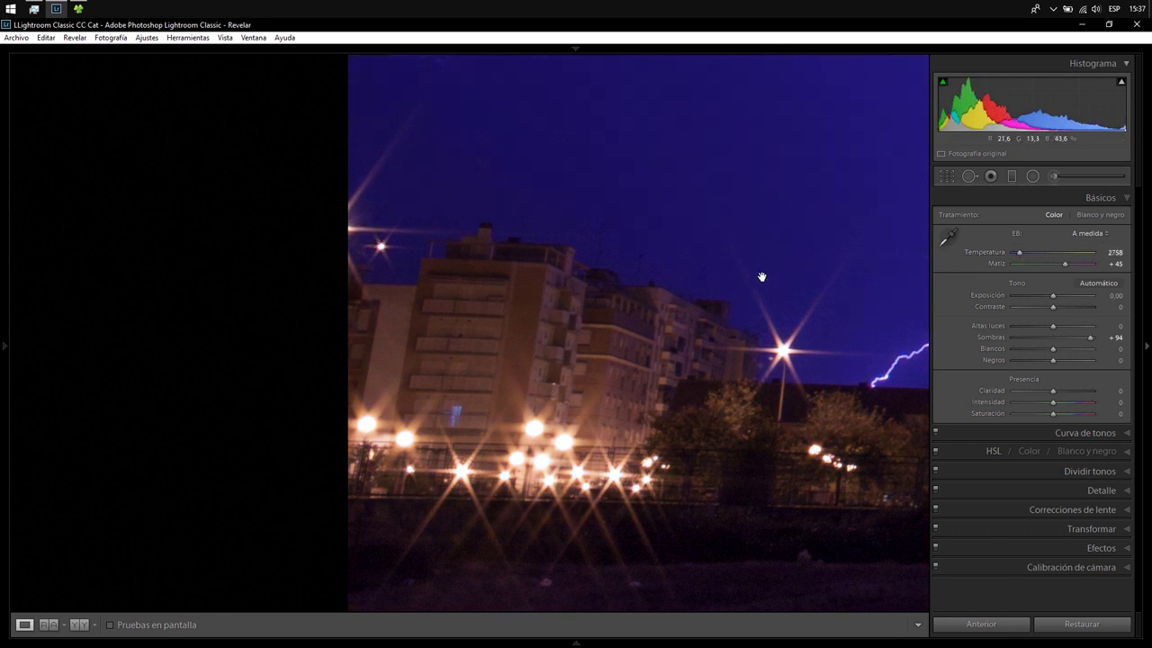
key(Right)
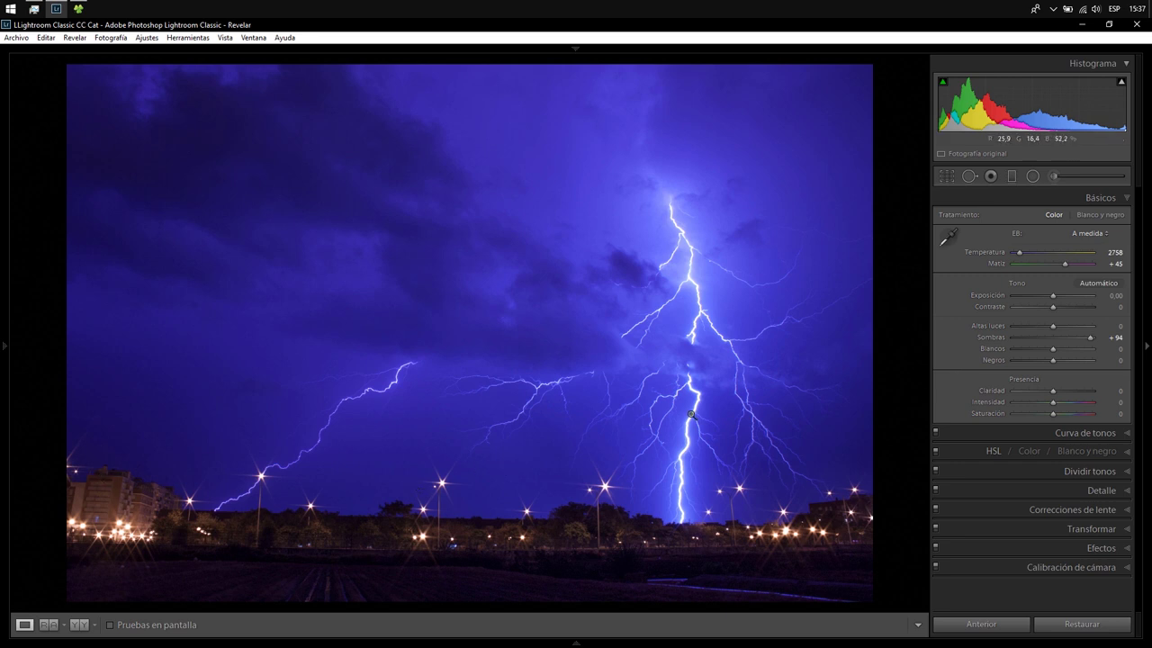
- Set Shadows to +67 and add +21 Clarity
click(1078, 337)
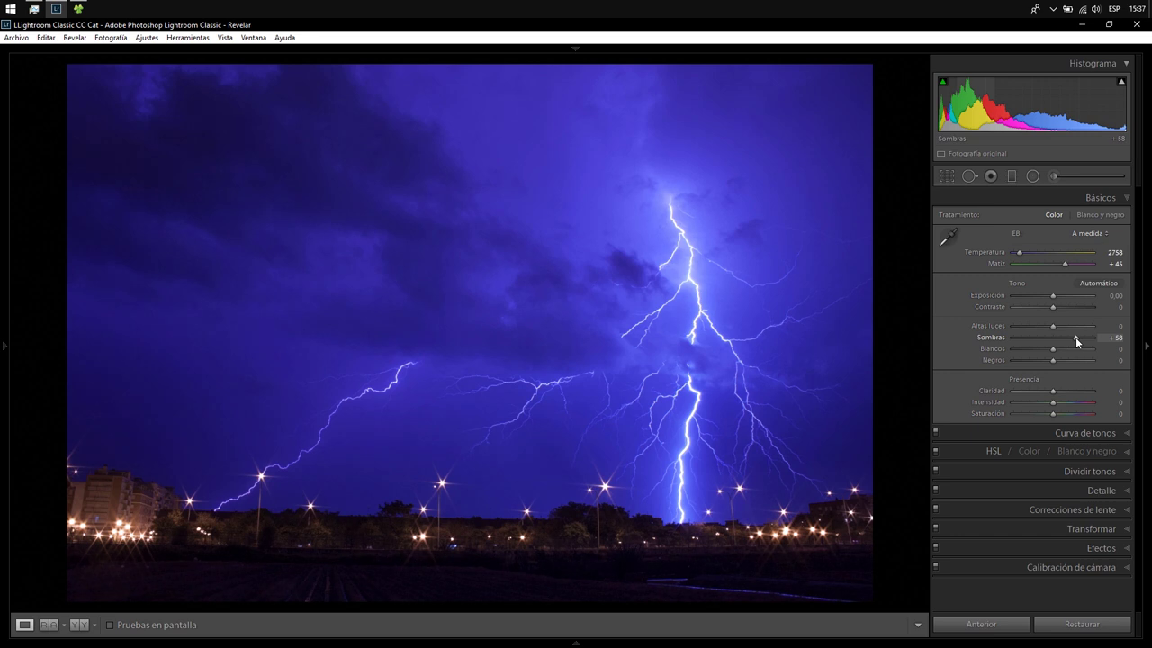
drag(1077, 341, 1081, 341)
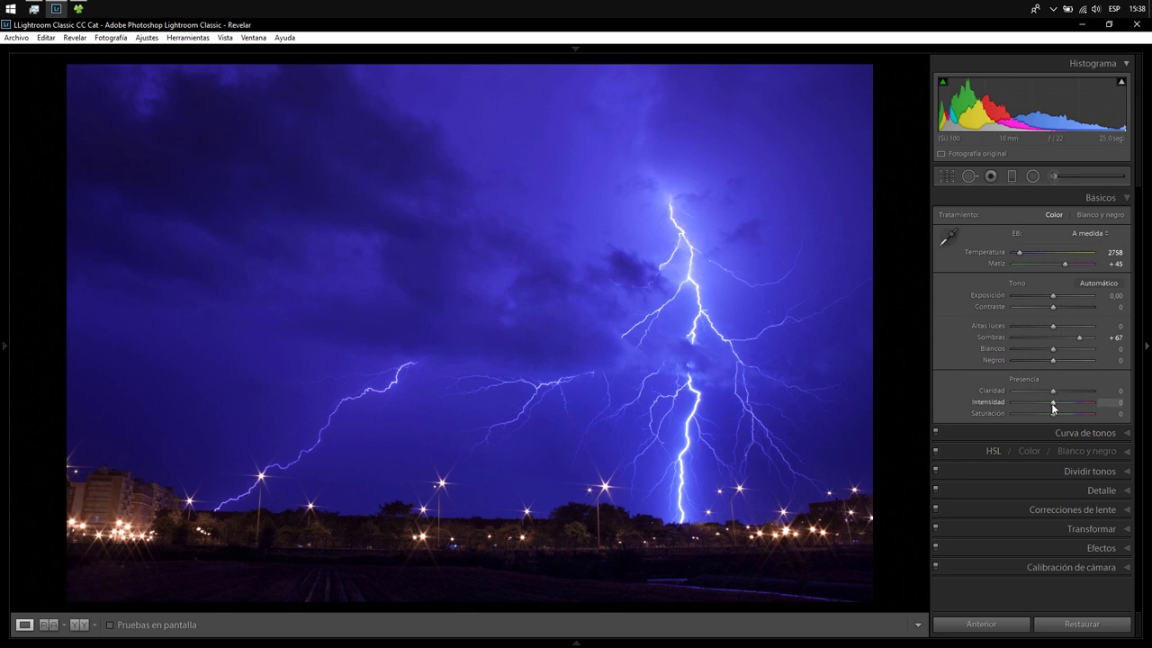
click(682, 452)
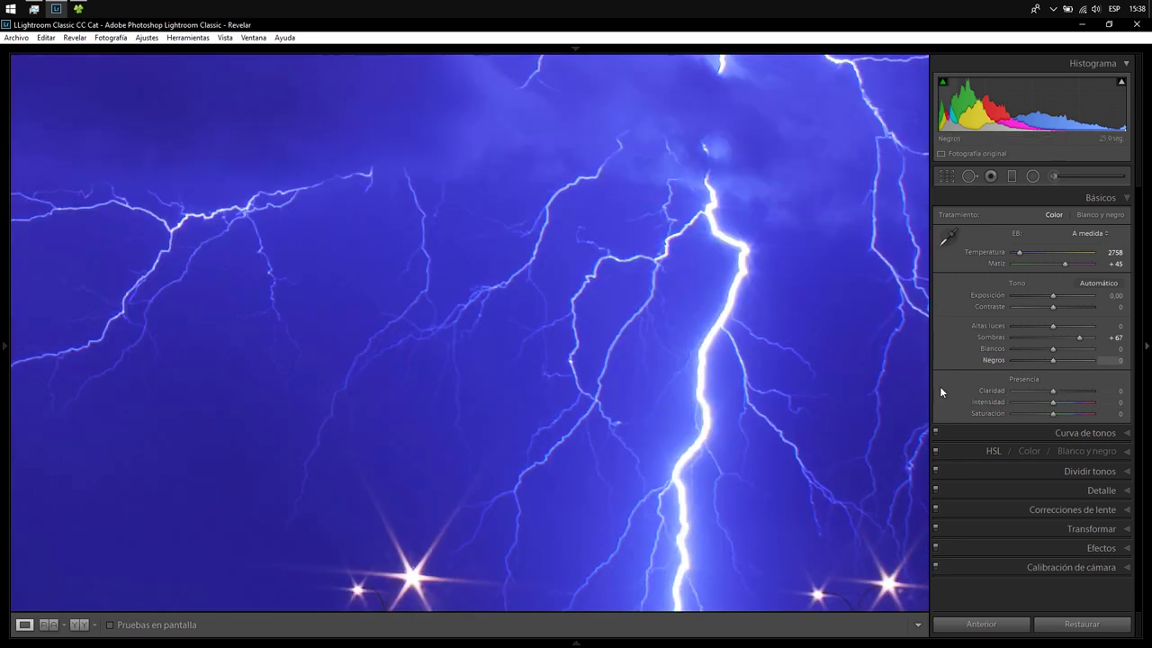
click(808, 417)
drag(1054, 393, 1062, 393)
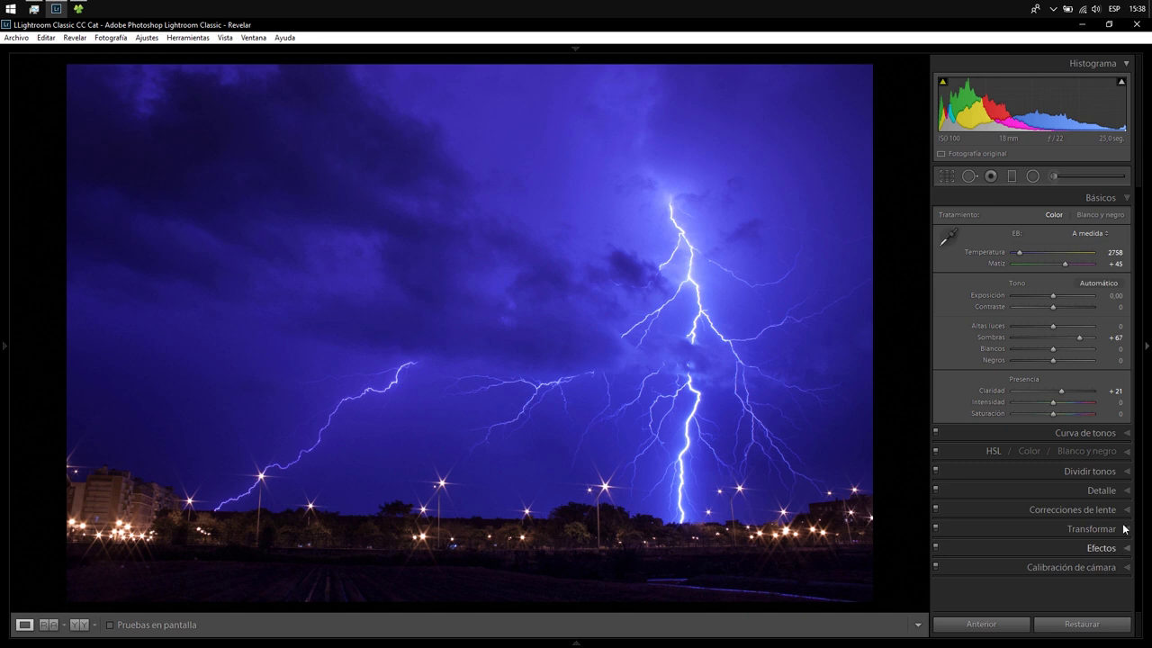
- In the Detail panel, drag Sharpening Amount from 25 to 61
click(1123, 491)
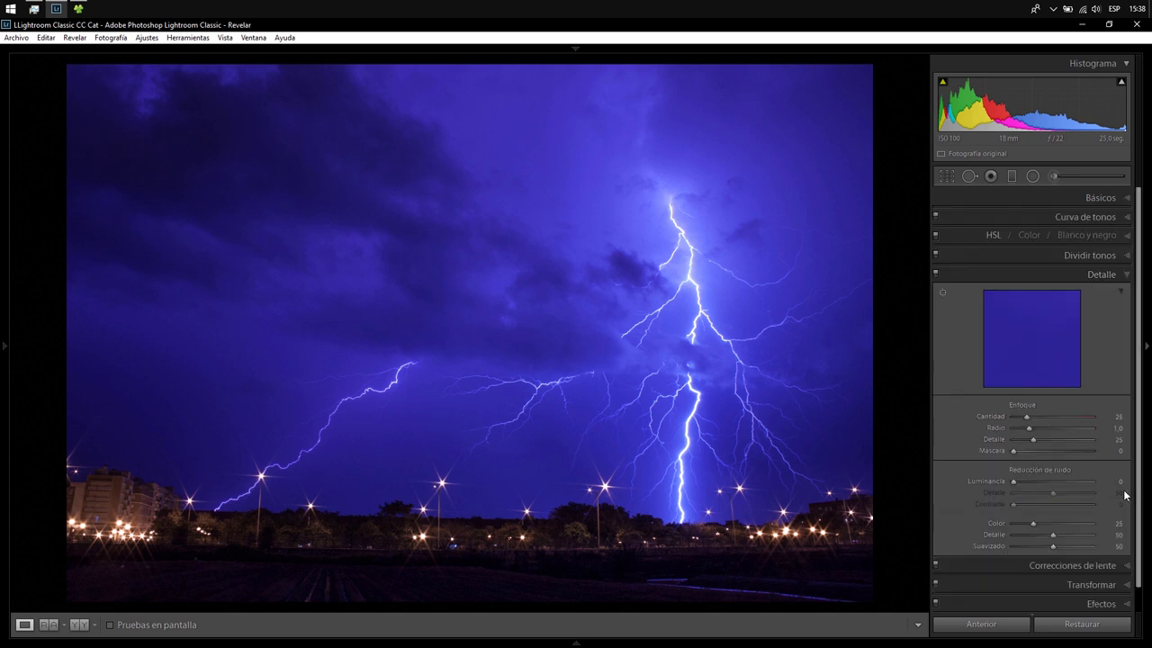
drag(1032, 348, 1069, 354)
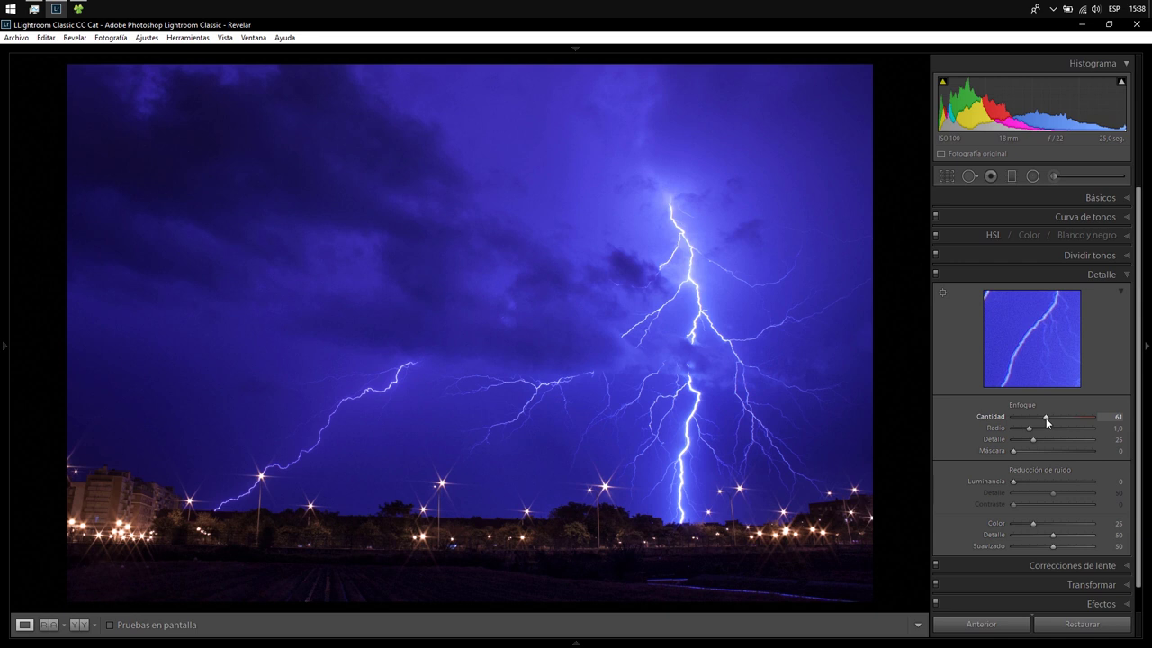
- In HSL, trial Blue saturation from reduced up to +100
click(1127, 240)
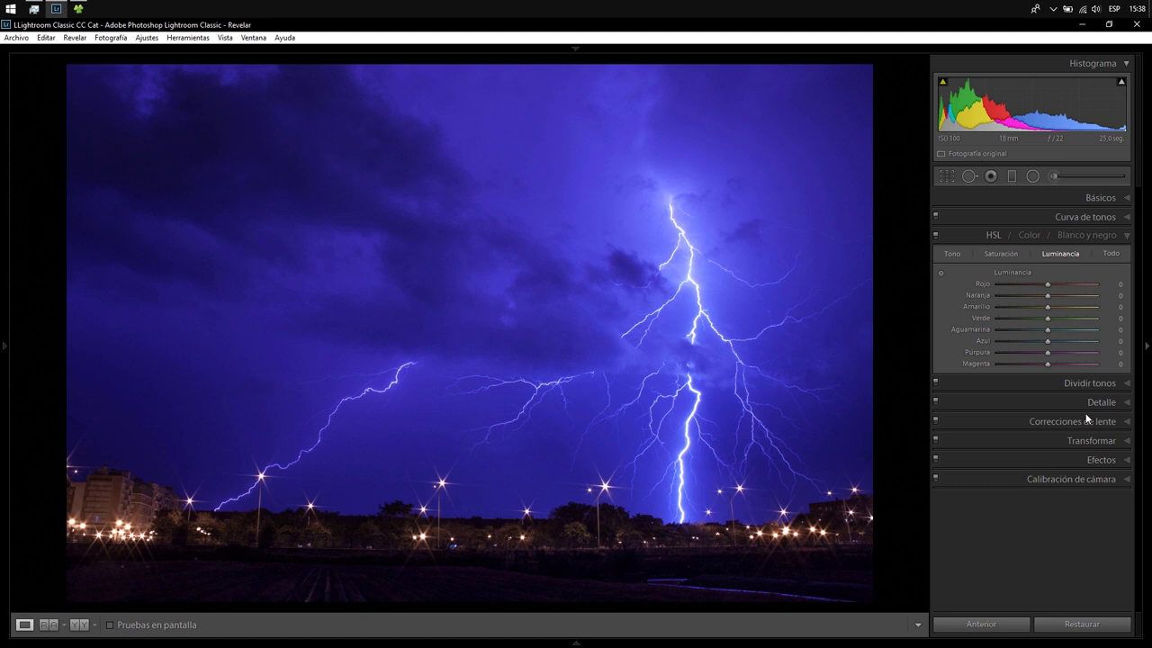
click(1005, 255)
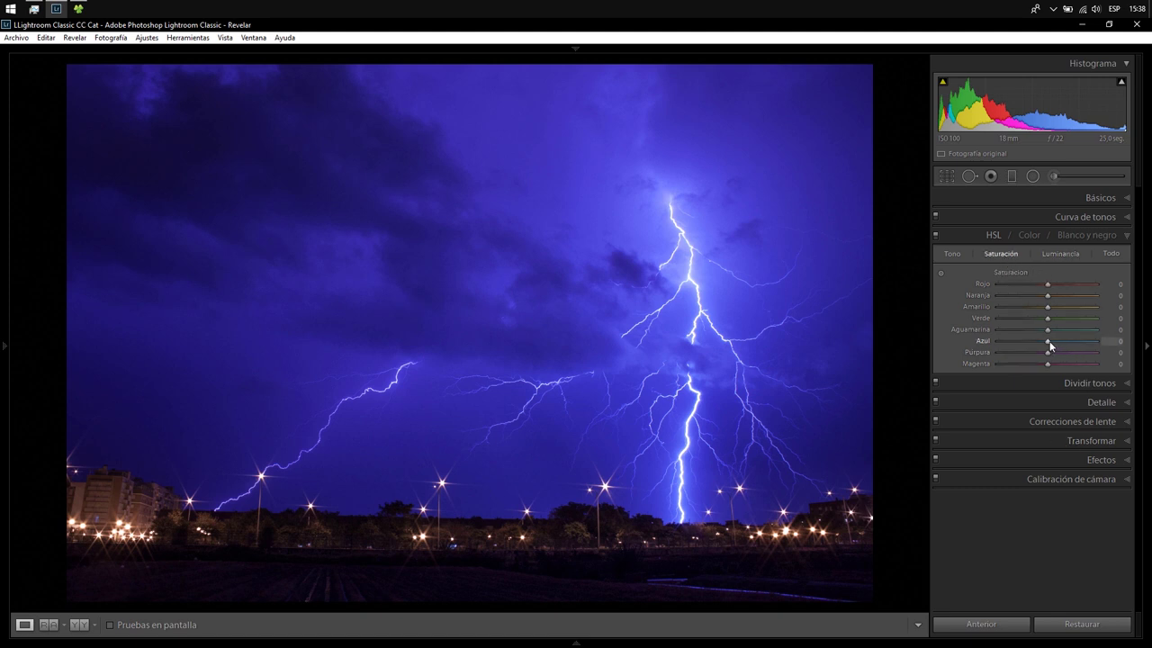
drag(1048, 341, 973, 357)
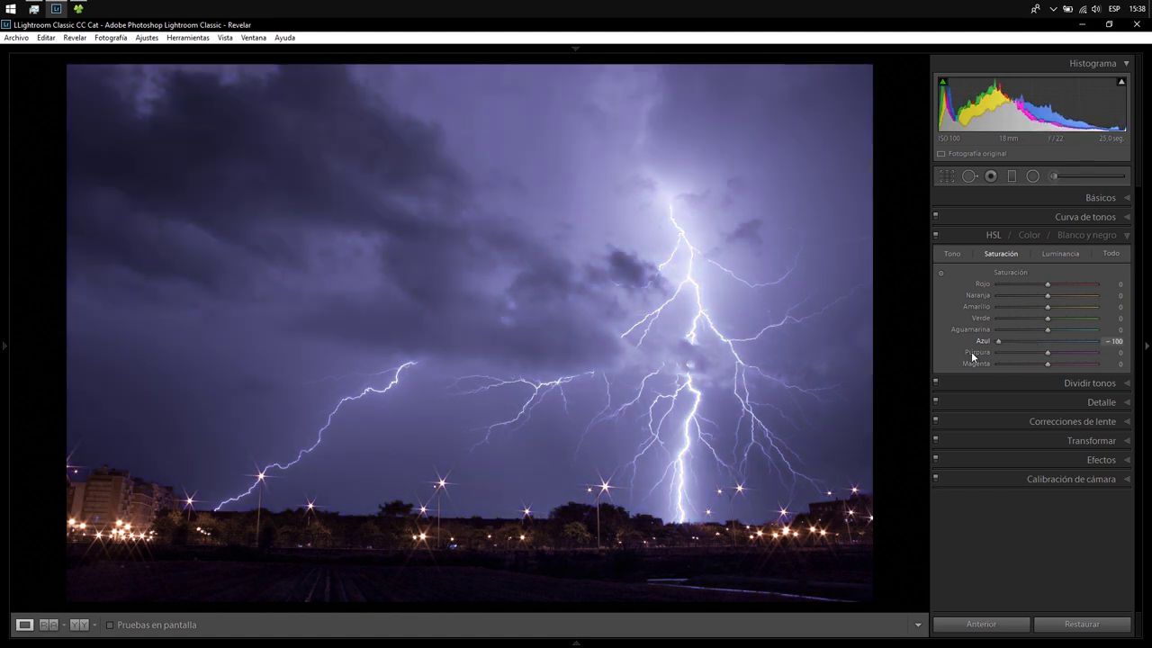
mouse_move(1011, 355)
mouse_down()
mouse_move(1127, 354)
mouse_move(1033, 354)
mouse_up()
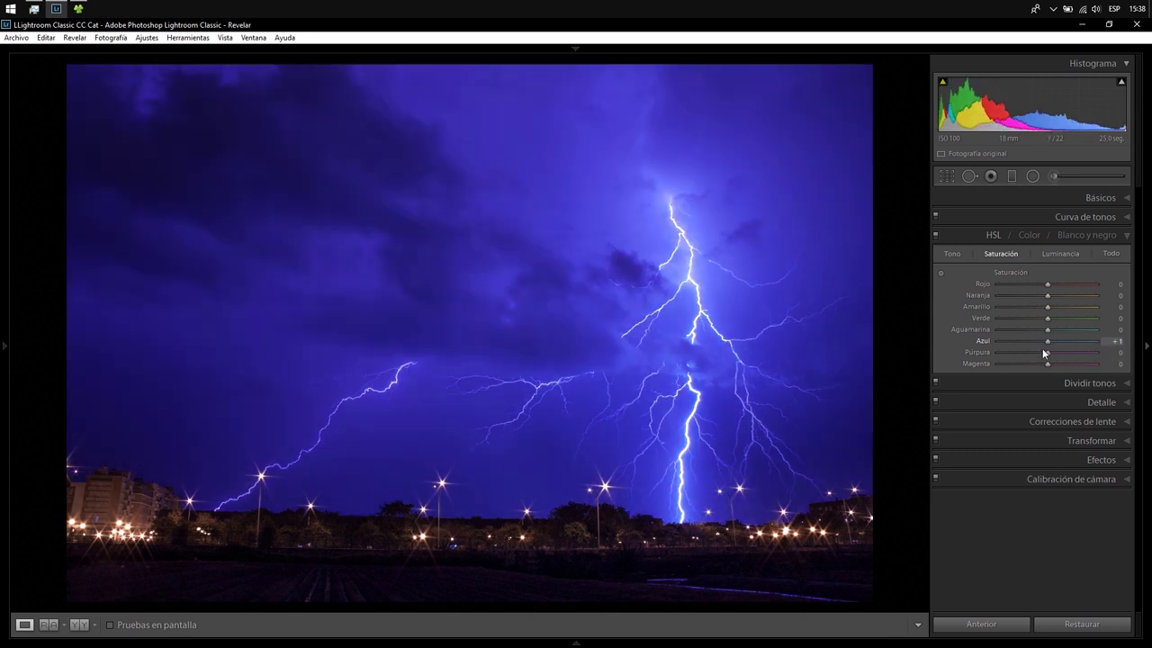
- In HSL Luminance, darken Blue to -58 and Purple to -100
click(1062, 255)
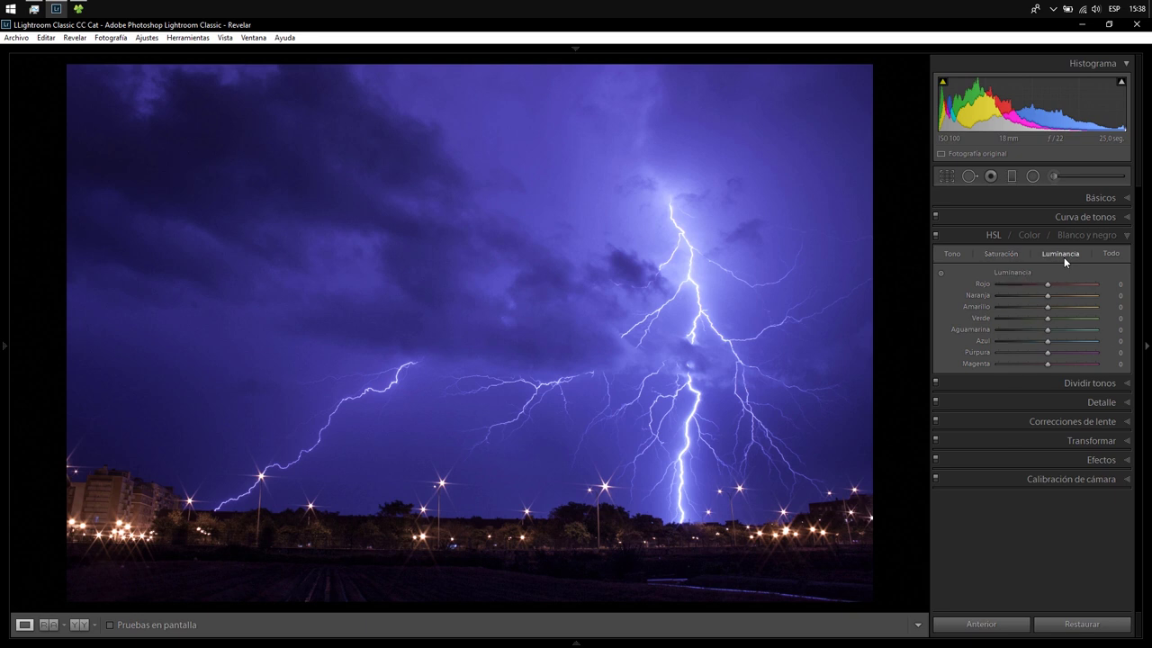
drag(1048, 342, 995, 347)
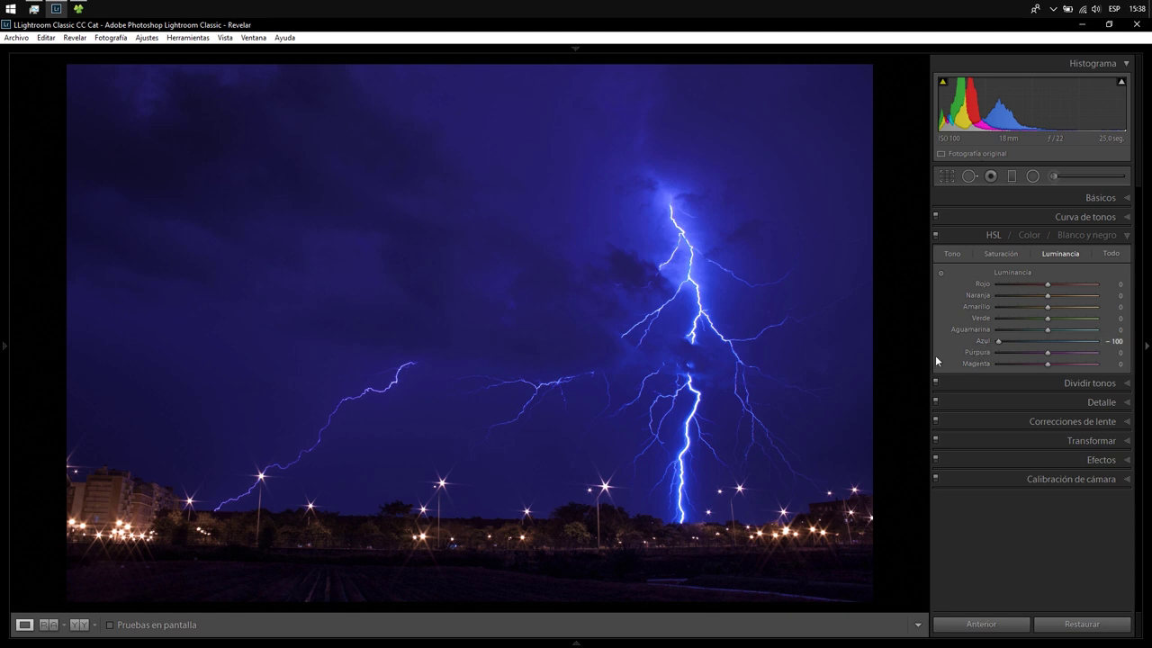
double_click(1000, 343)
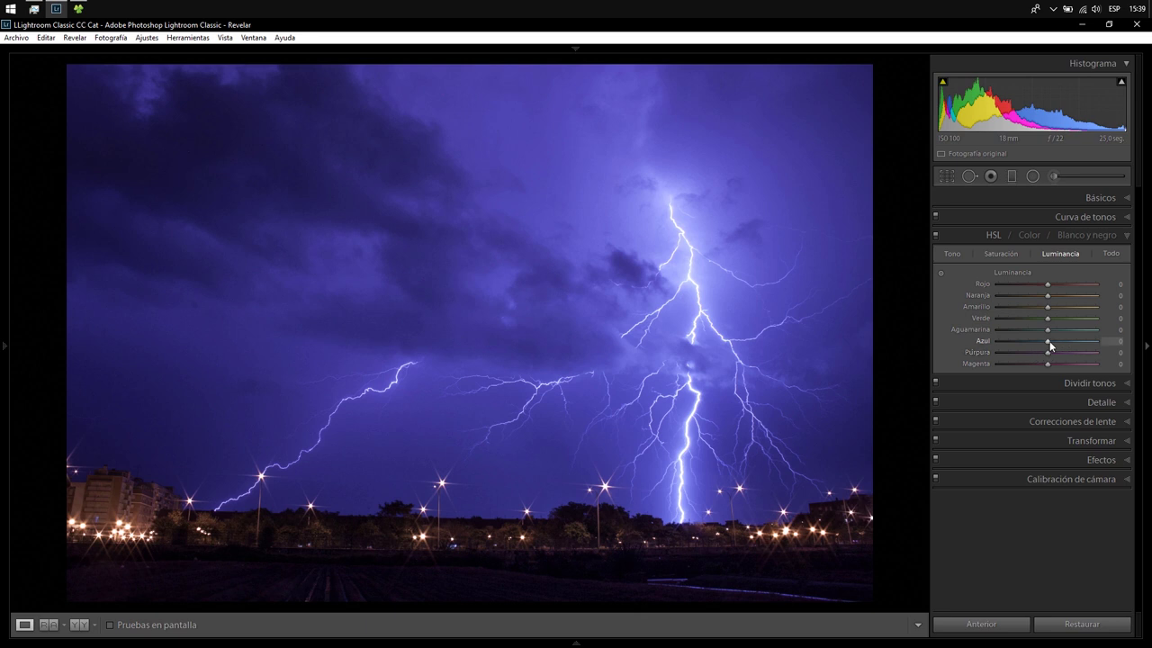
mouse_move(1048, 343)
mouse_down()
mouse_move(996, 351)
mouse_move(1126, 356)
mouse_move(947, 355)
mouse_move(1126, 354)
mouse_move(965, 362)
mouse_up()
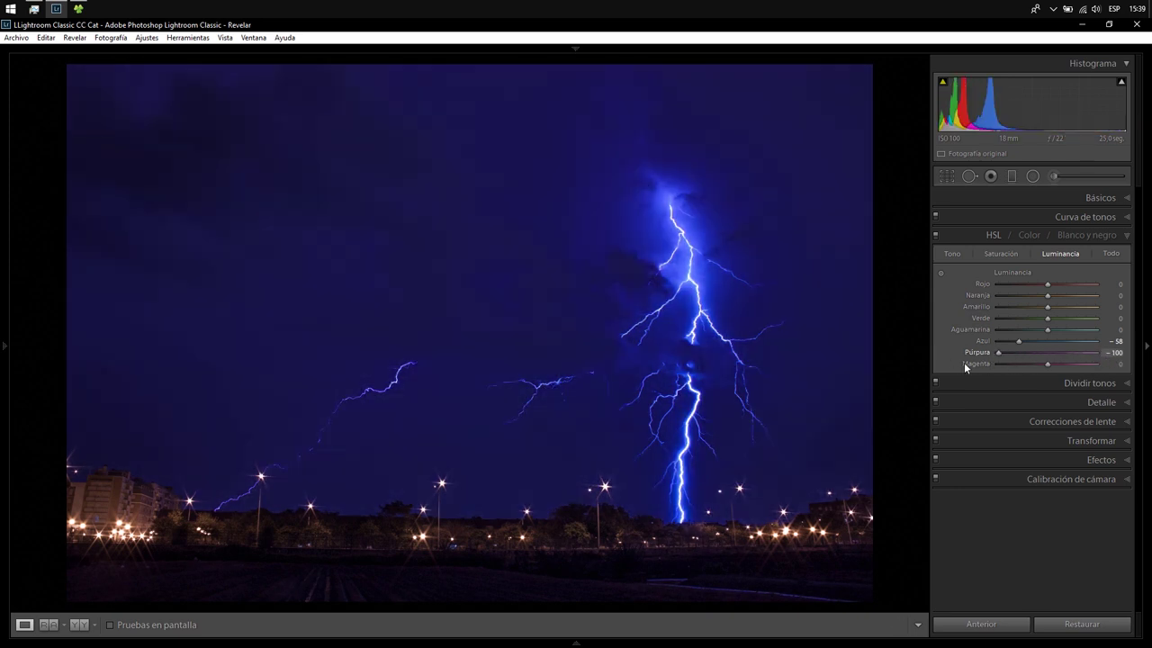
- Reset Blue luminance, then set Blue to -42, Purple to -26 and Magenta to +21
double_click(1017, 342)
mouse_move(1000, 350)
mouse_down()
mouse_move(1119, 352)
mouse_move(967, 363)
mouse_move(1043, 360)
mouse_move(1031, 352)
mouse_up()
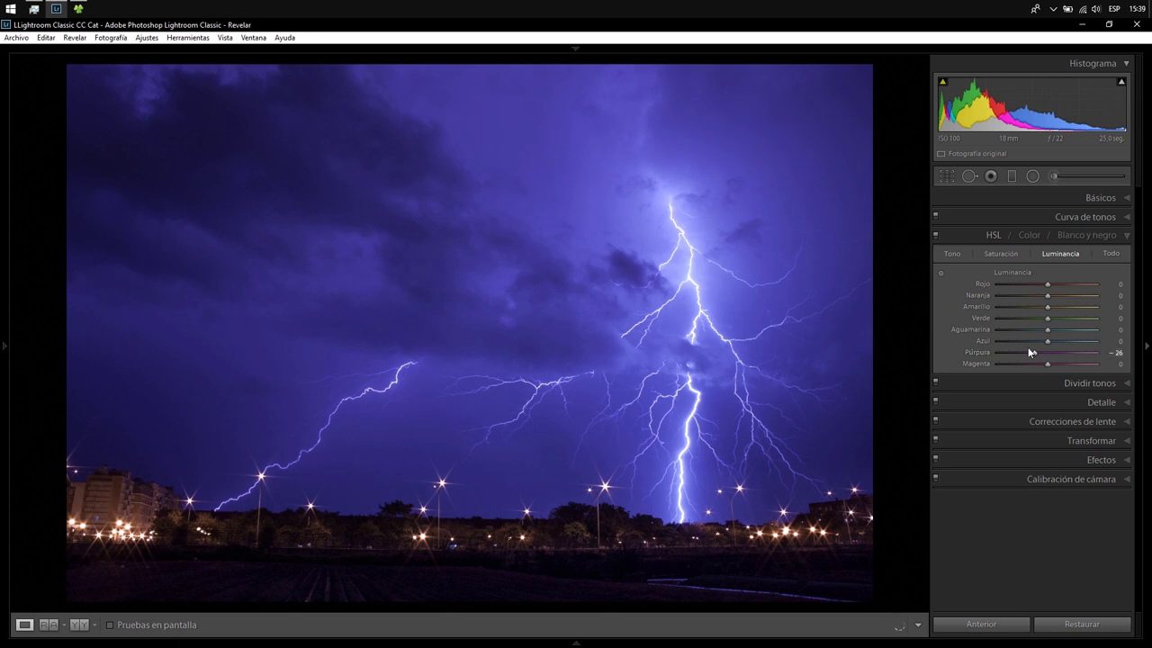
click(1028, 341)
click(1025, 364)
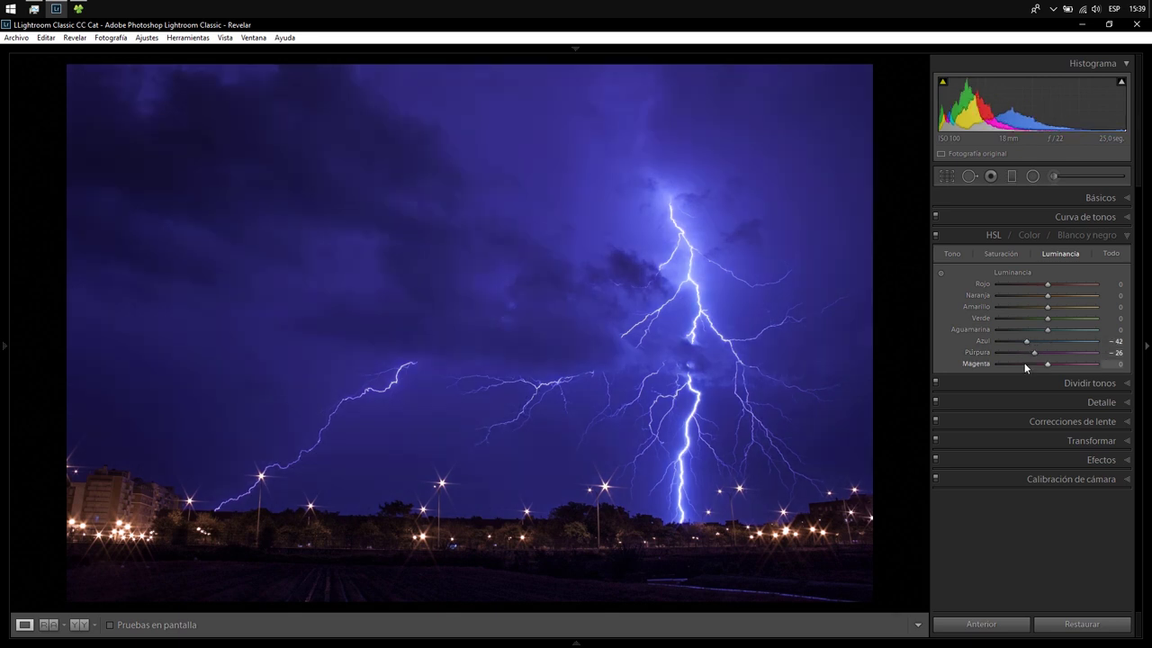
drag(1024, 363, 990, 361)
drag(1066, 371, 1106, 369)
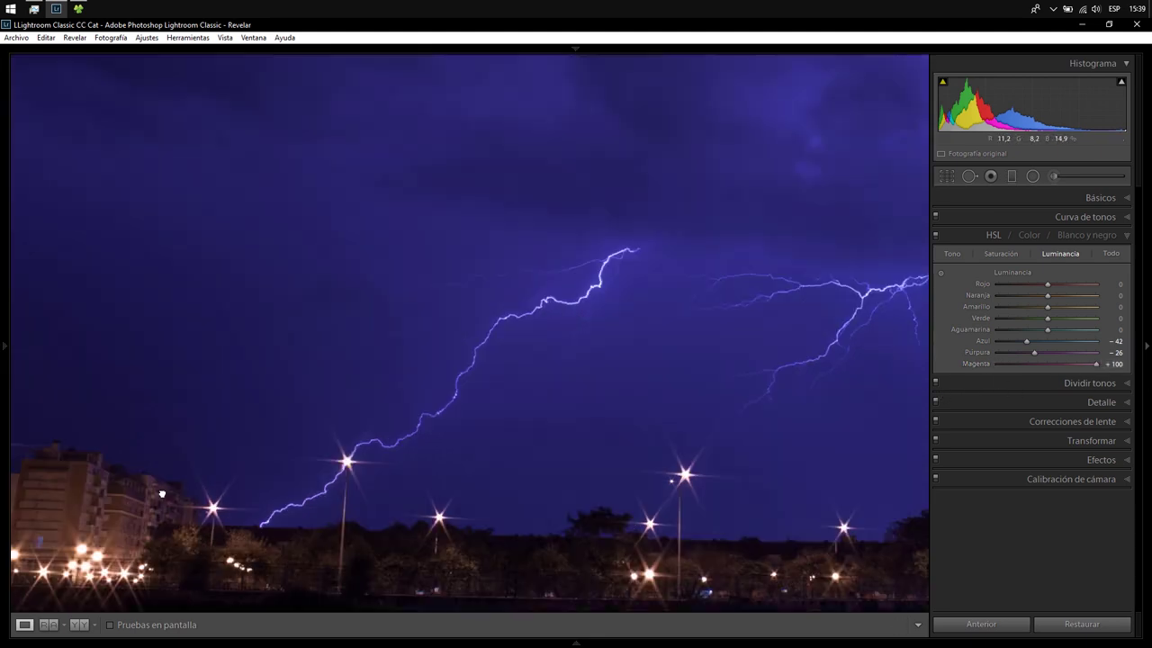
click(162, 494)
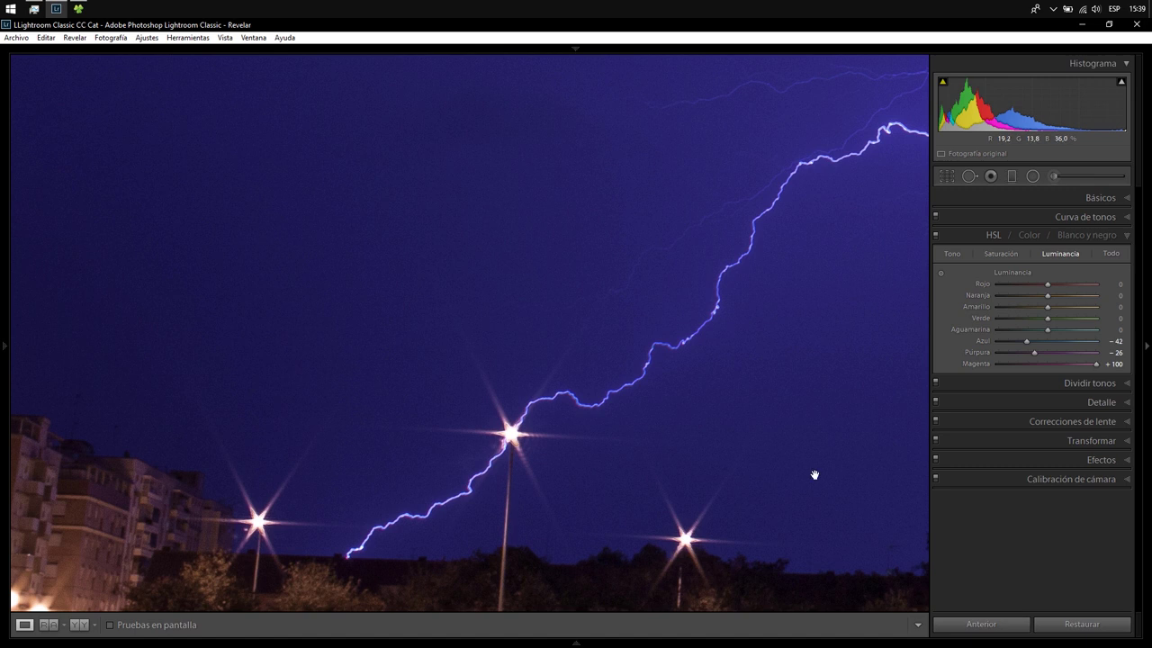
mouse_move(1098, 364)
mouse_down()
mouse_move(976, 368)
mouse_move(1059, 363)
mouse_up()
click(798, 289)
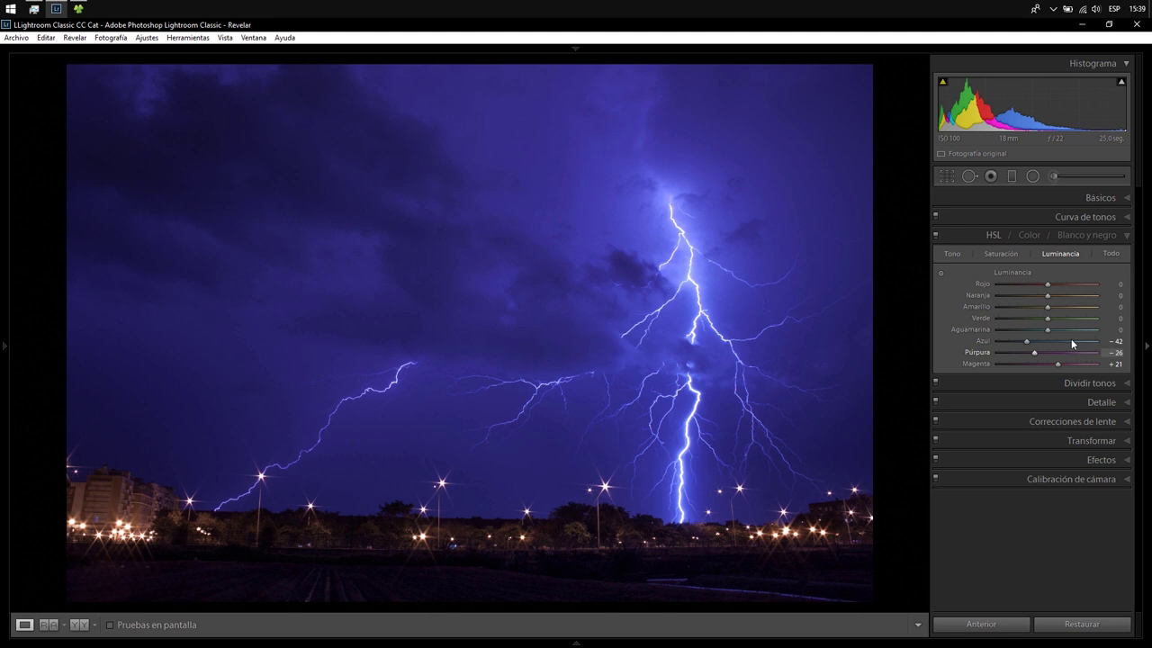
- Test and reset Aqua luminance, then set Orange to -100 and Red to +18
mouse_move(1049, 329)
mouse_down()
mouse_move(1123, 337)
mouse_move(1051, 331)
mouse_up()
double_click(1007, 330)
drag(1048, 295, 971, 297)
drag(1149, 297, 929, 312)
mouse_move(1021, 297)
mouse_down()
mouse_move(897, 314)
mouse_move(1150, 302)
mouse_move(857, 346)
mouse_up()
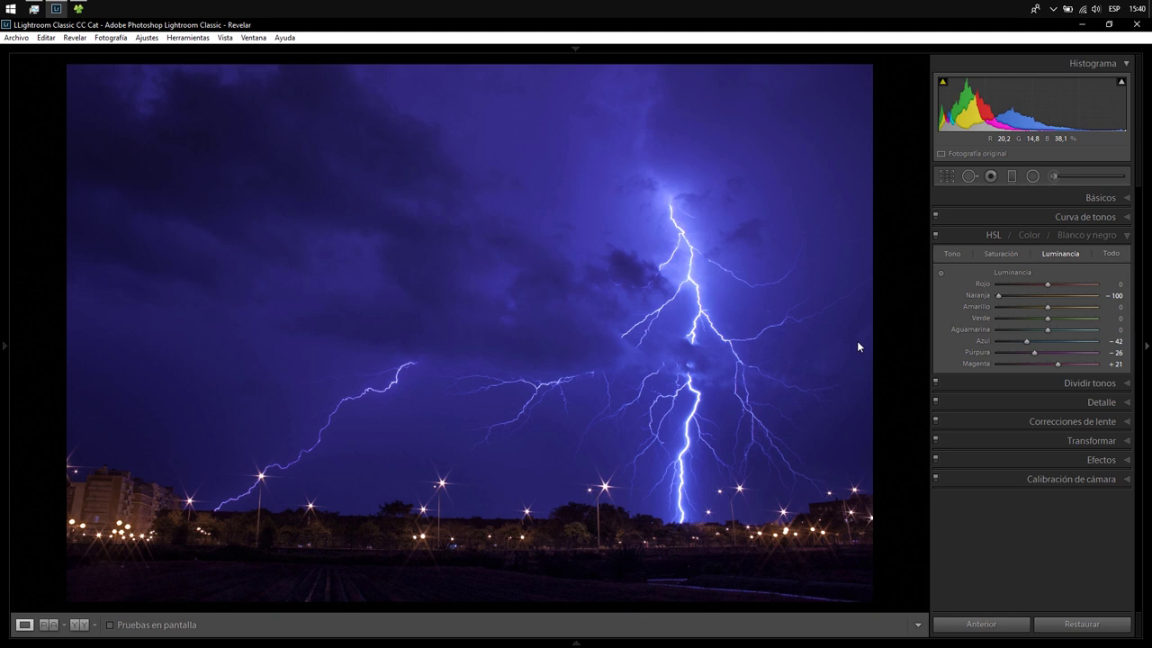
drag(1048, 286, 1098, 286)
drag(998, 284, 1057, 291)
- Set Orange saturation to -19 and Purple to -83, resetting trial Yellow, Green and Aqua changes
click(1015, 254)
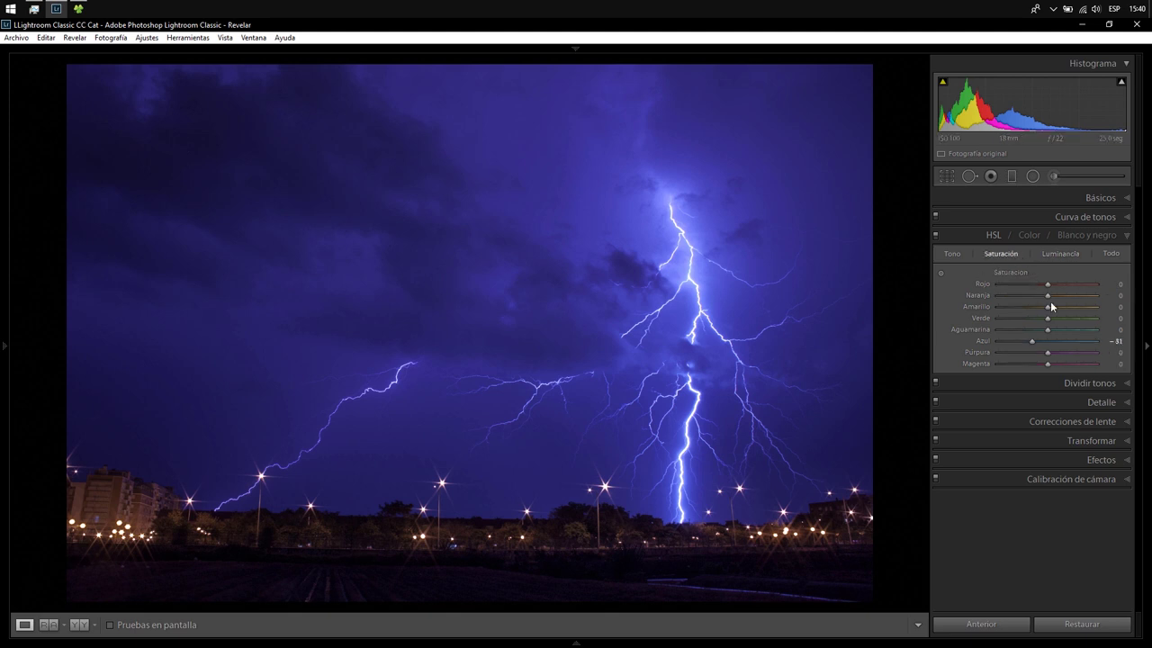
drag(1047, 295, 965, 300)
drag(992, 312, 1039, 313)
drag(1047, 307, 1136, 311)
double_click(1015, 310)
drag(1047, 320, 958, 329)
double_click(1075, 322)
mouse_move(1050, 329)
mouse_down()
mouse_move(1088, 331)
mouse_move(998, 330)
mouse_up()
double_click(1080, 331)
mouse_move(1049, 357)
mouse_down()
mouse_move(991, 354)
mouse_move(1134, 367)
mouse_move(984, 364)
mouse_up()
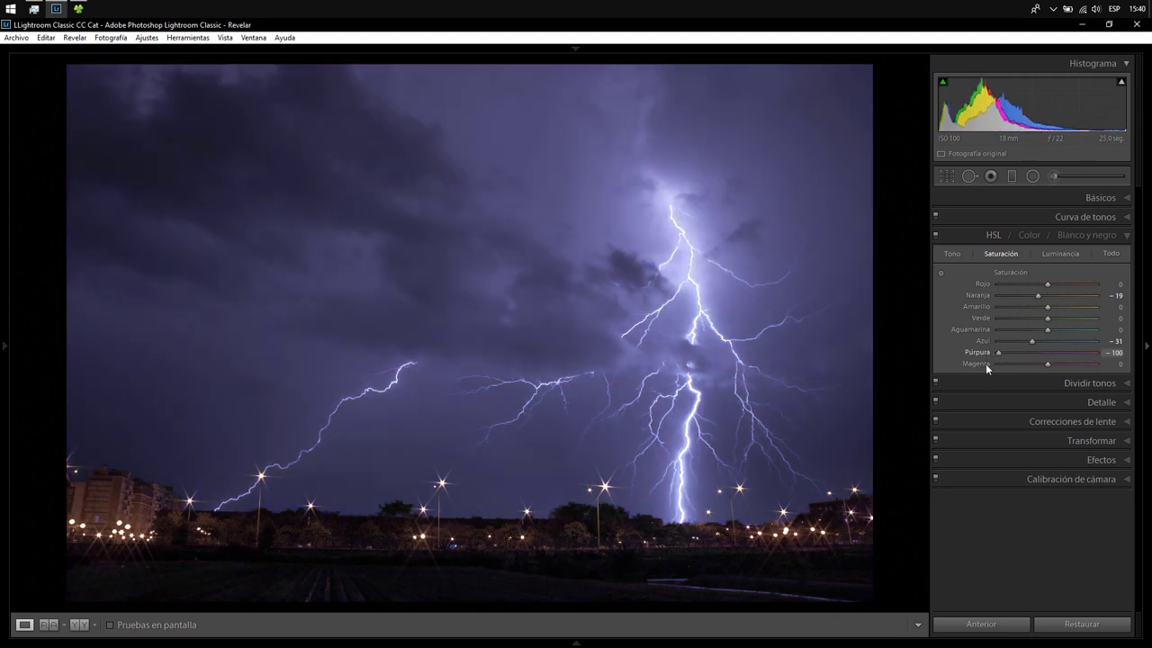
drag(1000, 365, 1008, 364)
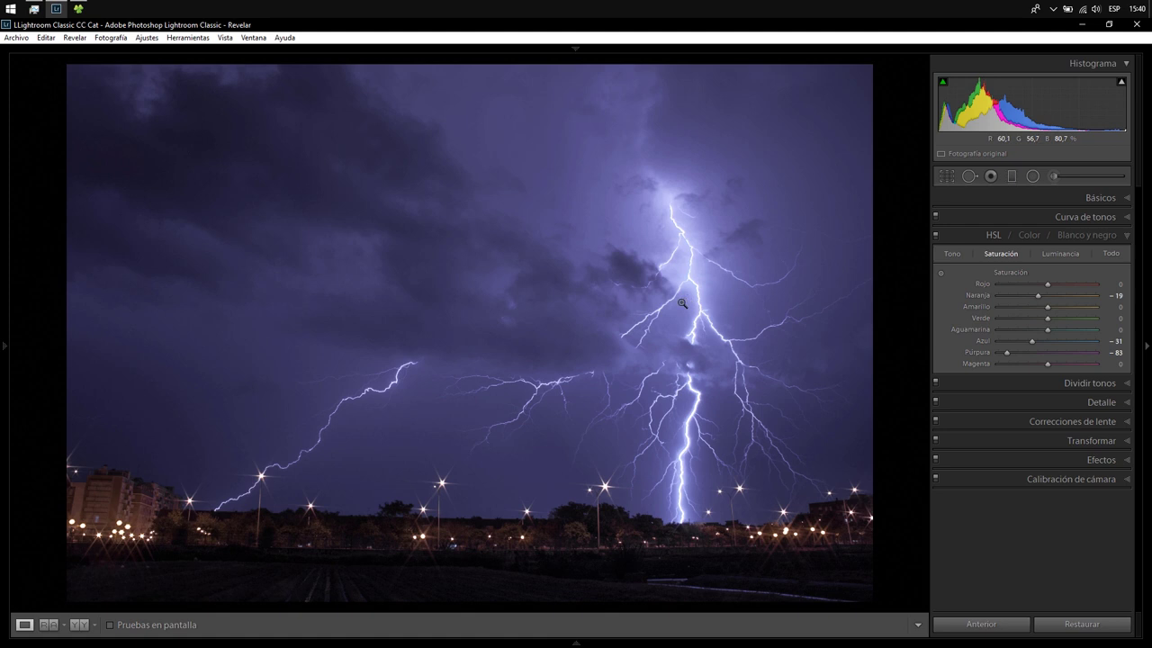
- Set Highlights to +48 and Whites to -27, testing Blacks before resetting it to 0
click(1123, 203)
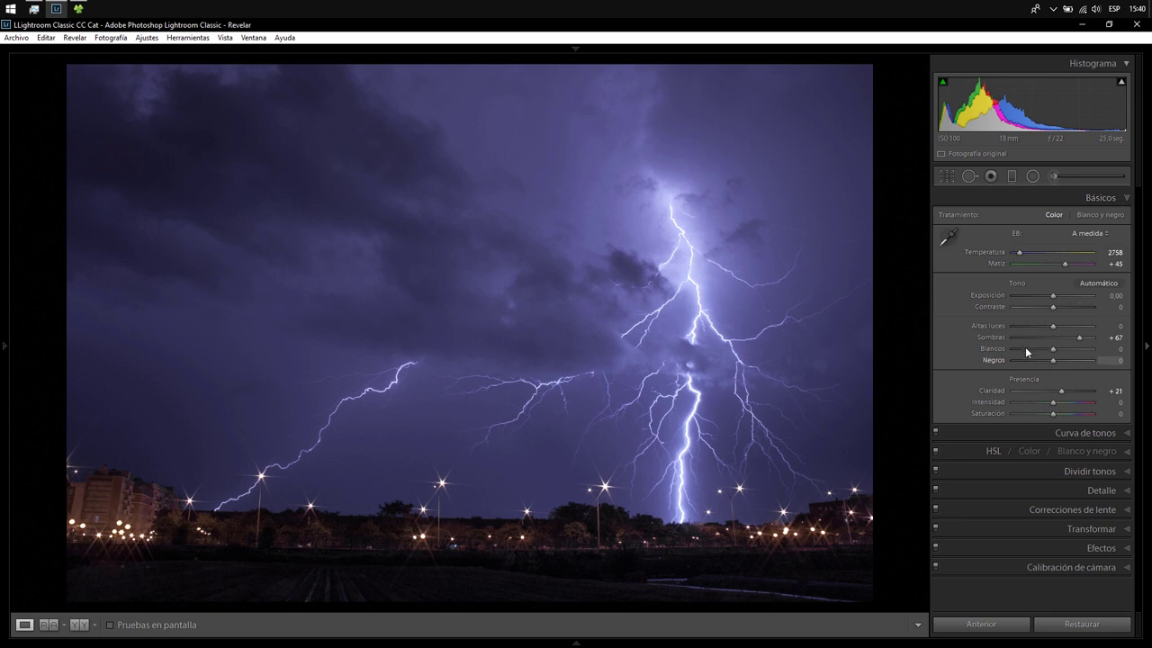
drag(1052, 326, 968, 330)
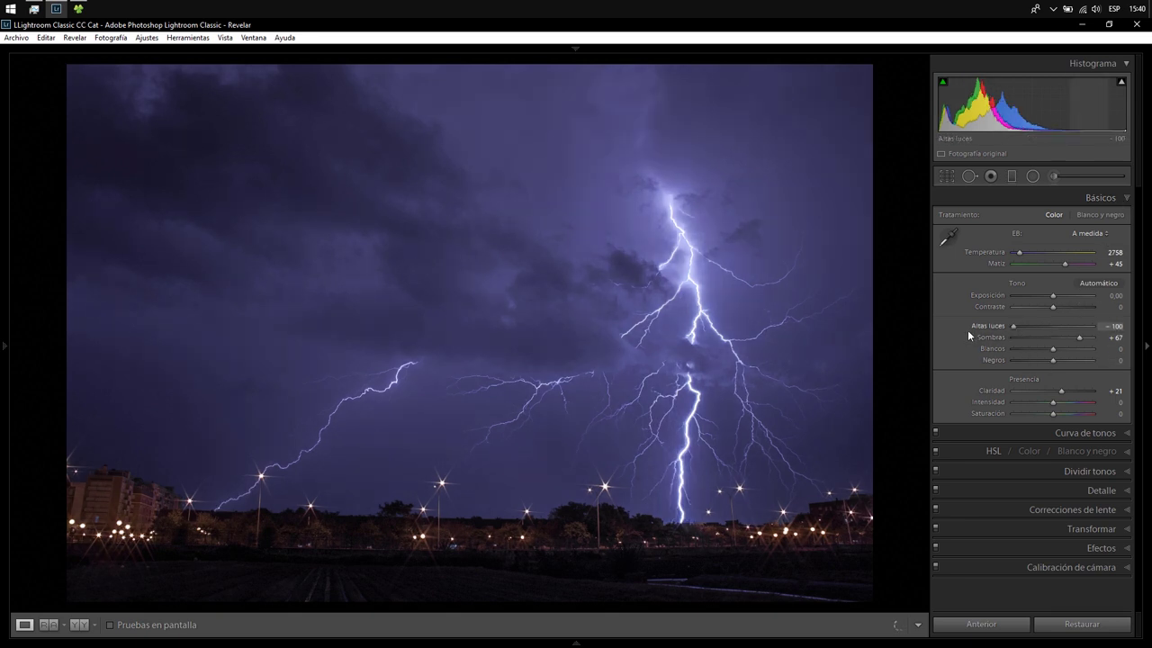
mouse_move(1064, 340)
mouse_down()
mouse_move(1135, 337)
mouse_move(950, 344)
mouse_up()
mouse_move(1073, 327)
mouse_down()
mouse_move(985, 345)
mouse_move(1072, 352)
mouse_up()
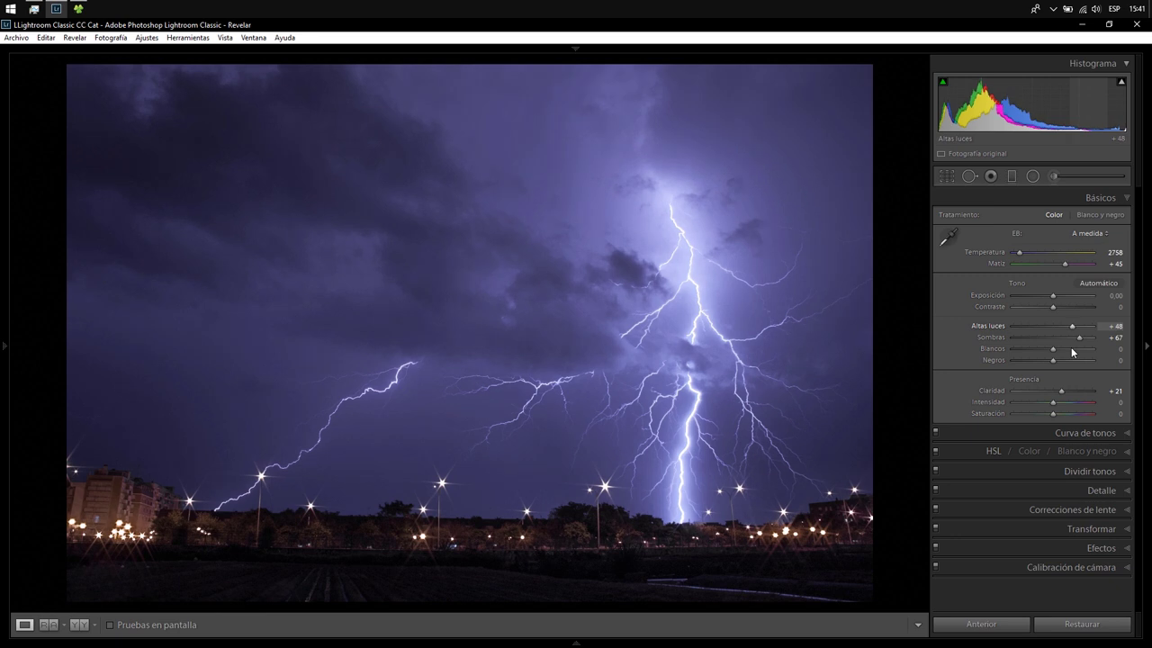
mouse_move(1053, 351)
mouse_down()
mouse_move(1106, 357)
mouse_move(985, 368)
mouse_up()
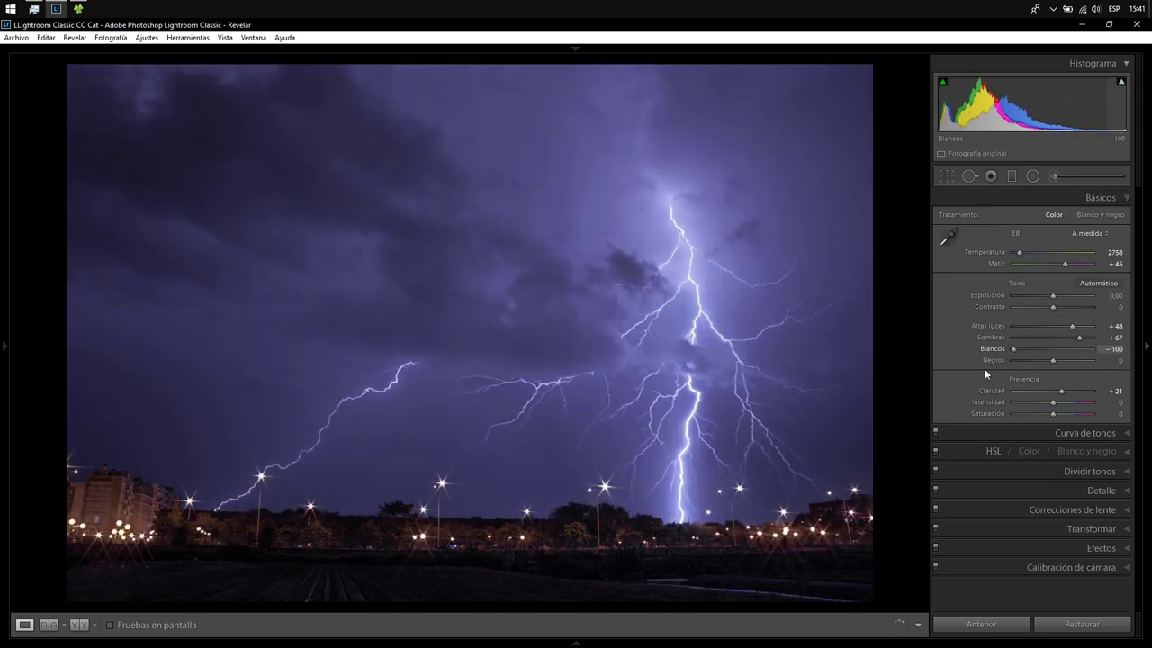
double_click(1011, 348)
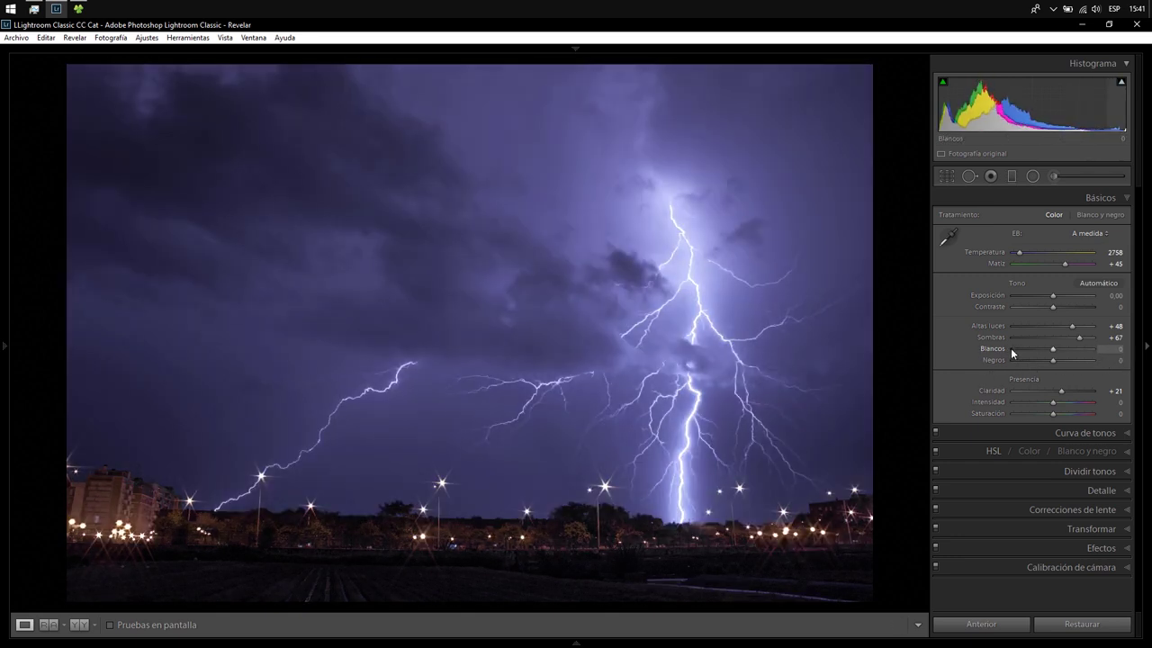
click(1042, 349)
mouse_move(1052, 360)
mouse_down()
mouse_move(997, 363)
mouse_move(1100, 373)
mouse_up()
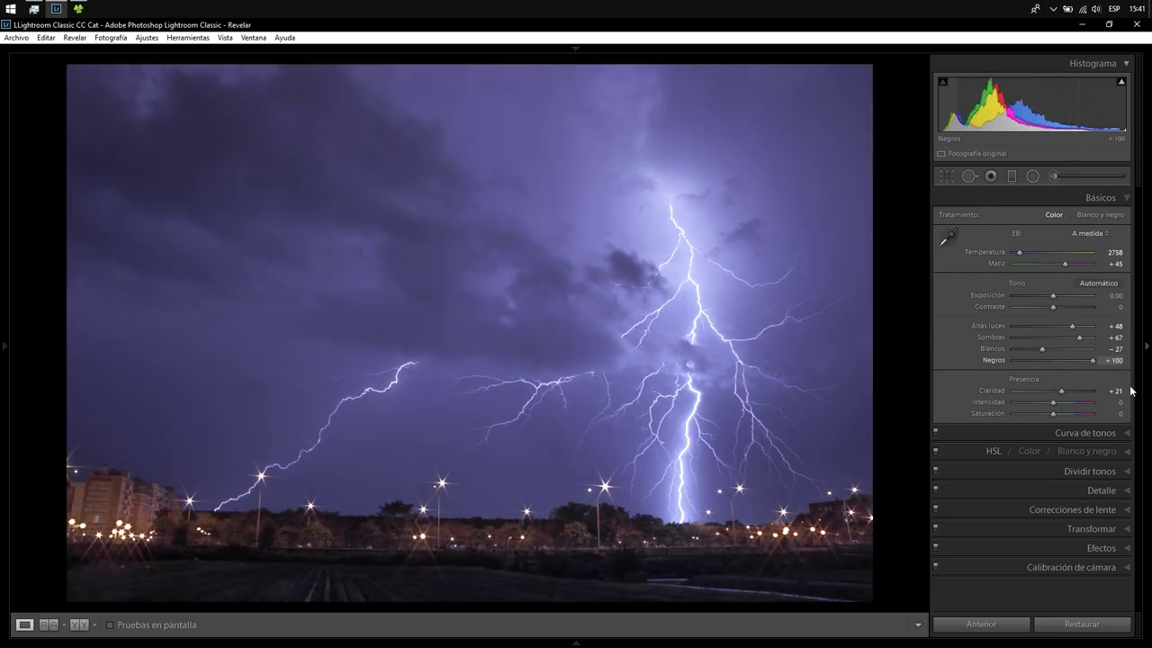
mouse_move(1131, 391)
mouse_down()
mouse_move(1024, 385)
mouse_move(1046, 384)
mouse_move(1049, 362)
mouse_up()
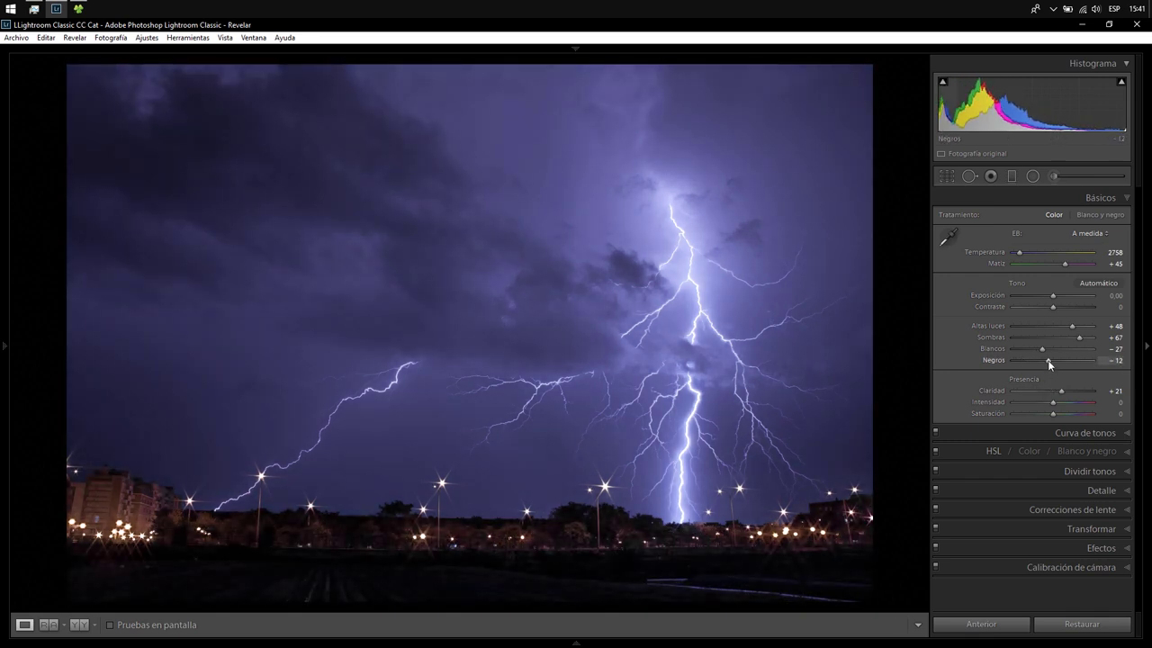
double_click(1048, 360)
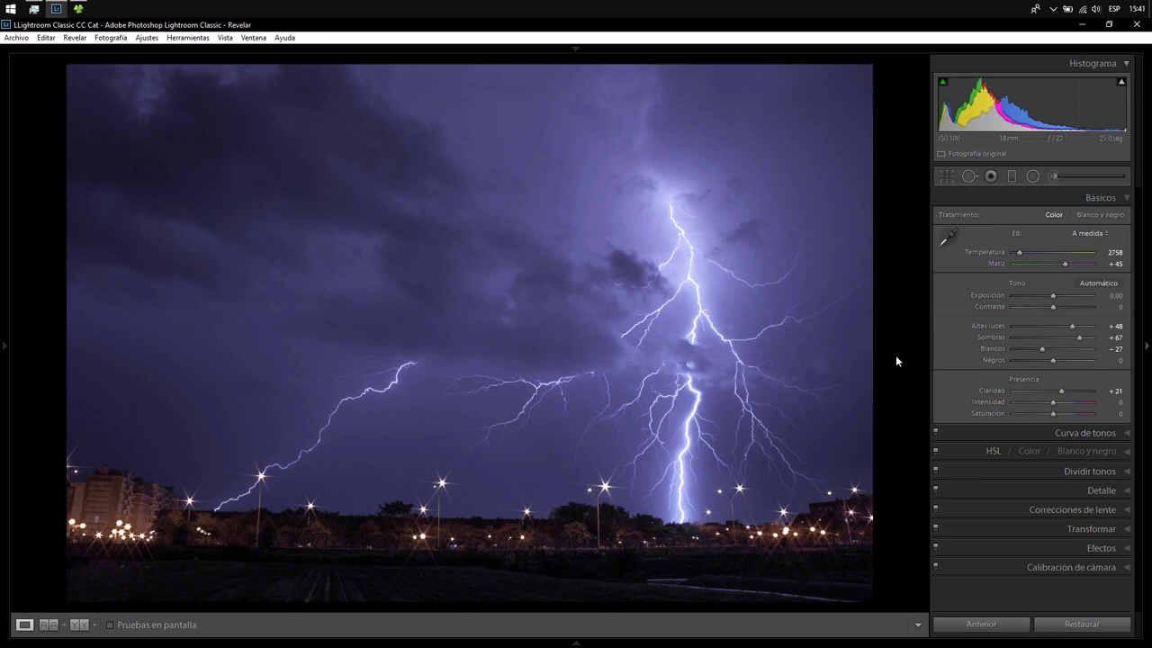
- Draw a graduated filter across the horizon, tilted to the skyline and widened into the sky
click(1012, 177)
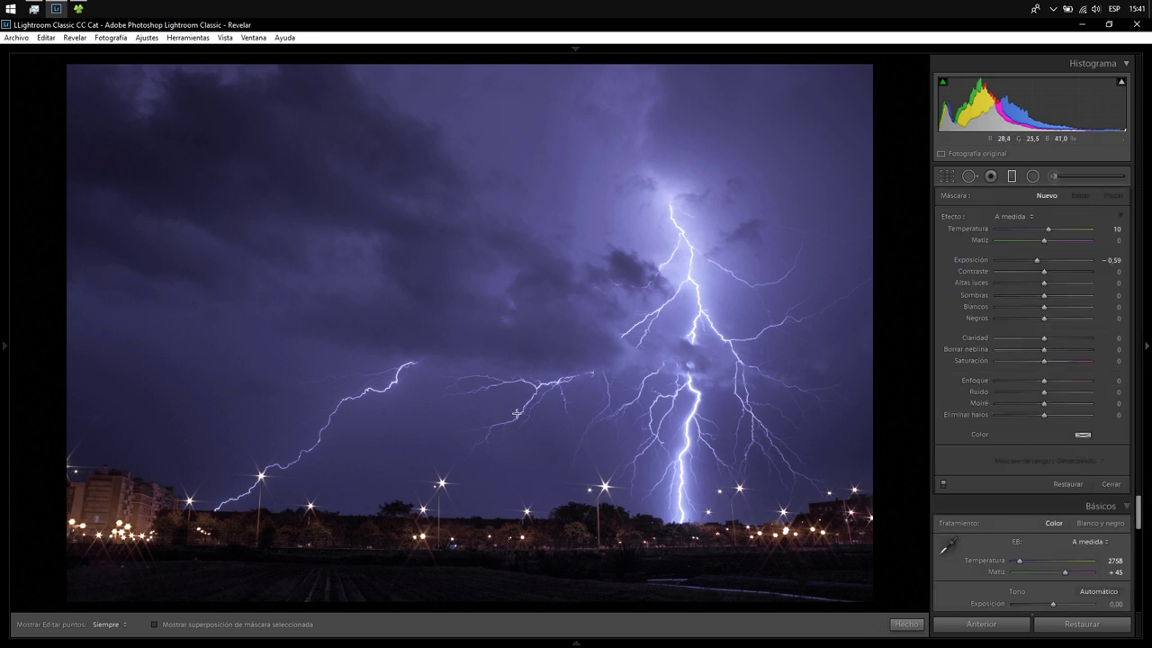
drag(517, 414, 510, 599)
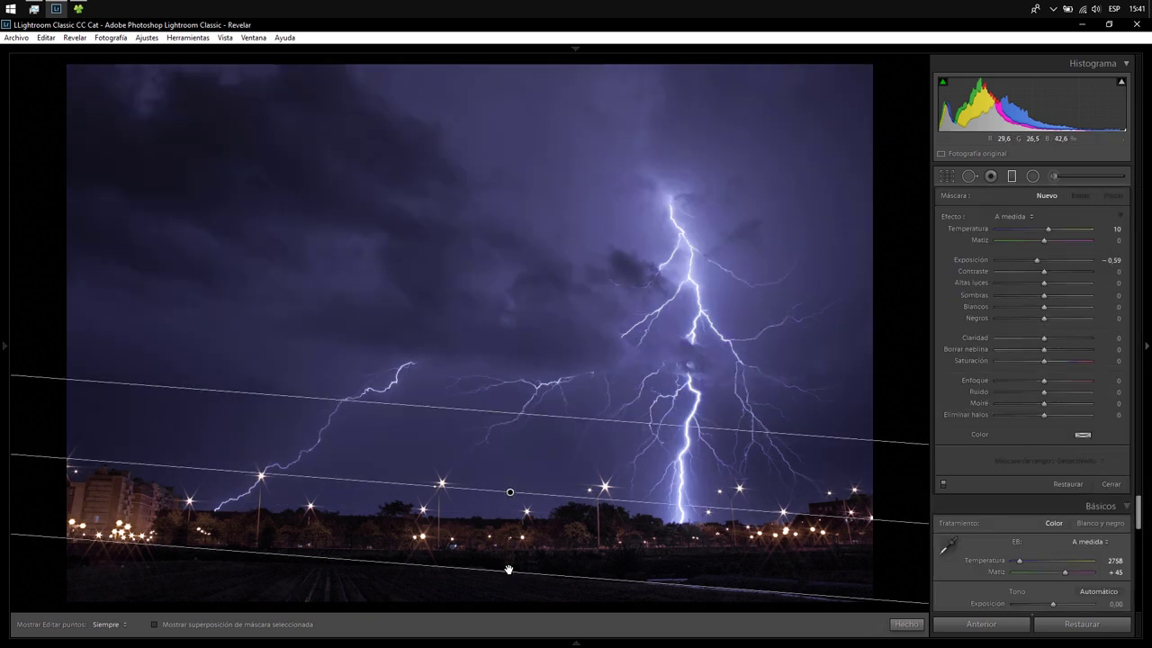
drag(510, 598, 501, 558)
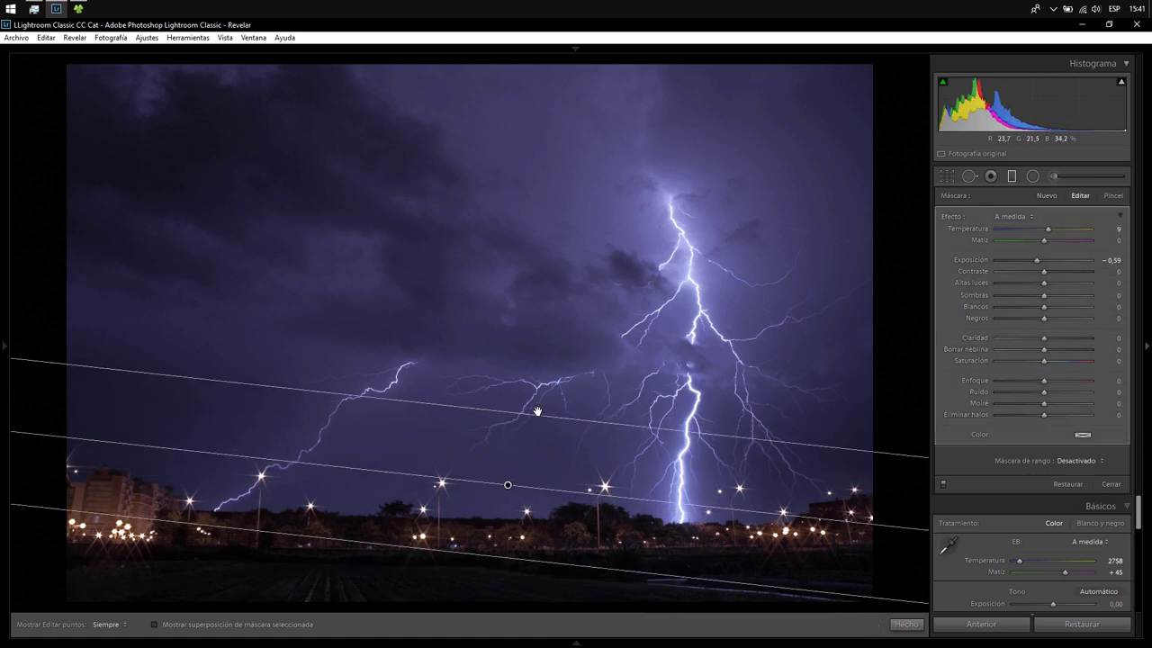
drag(536, 413, 537, 324)
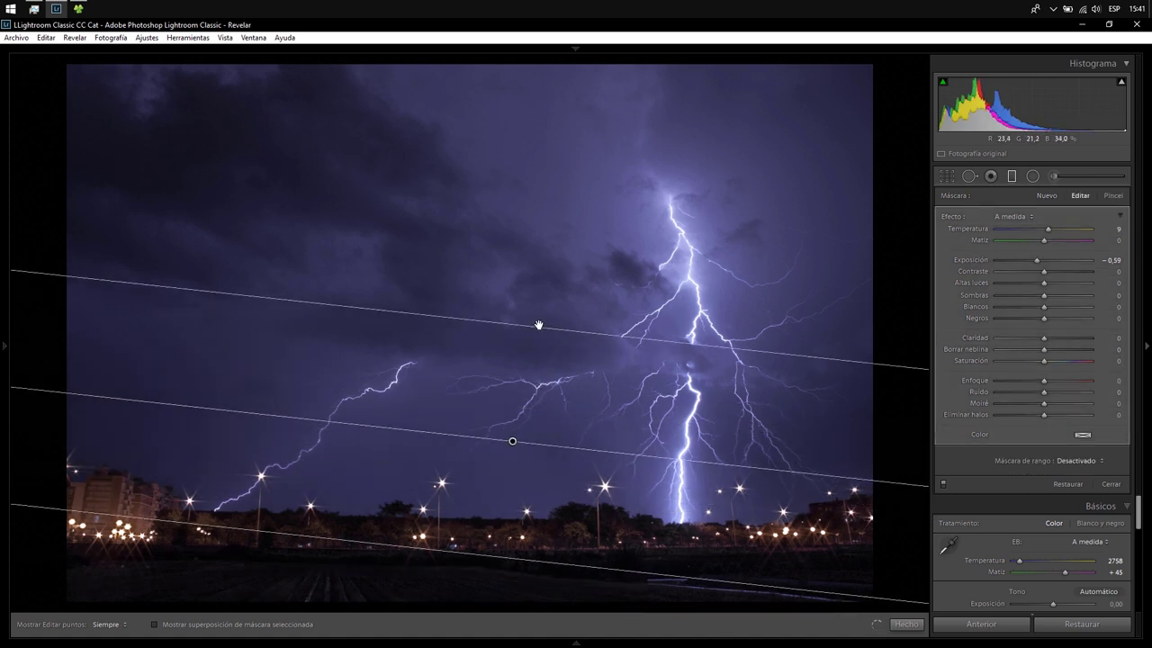
drag(540, 282, 535, 303)
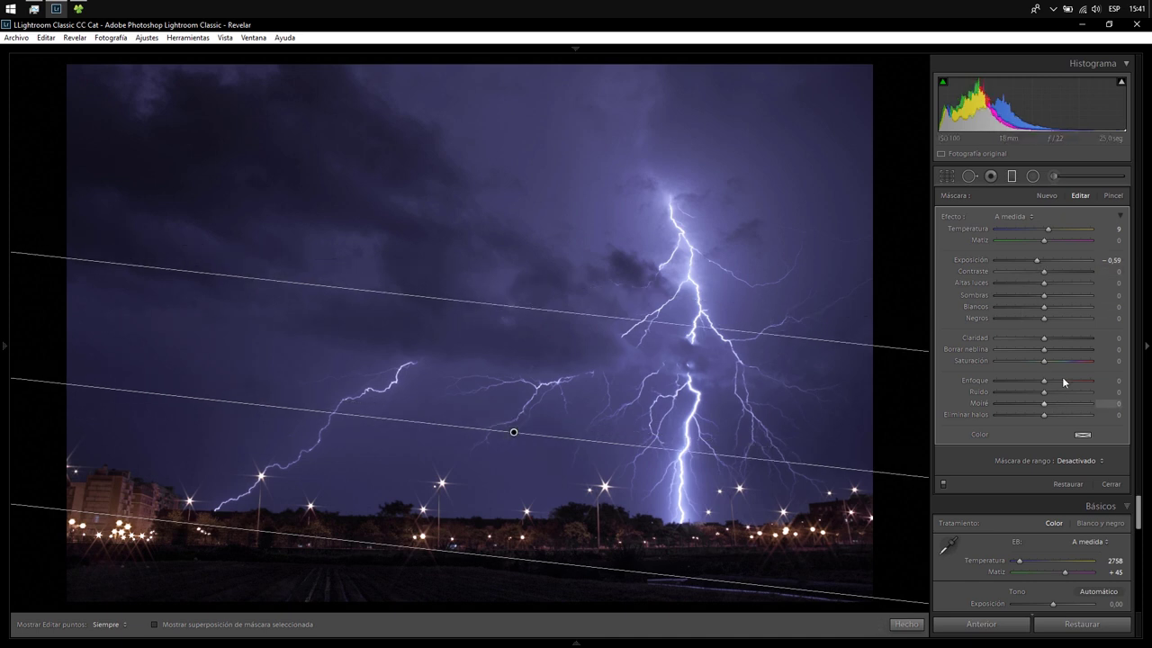
- Set the filter's clarity 45, dehaze 22, saturation -12 and contrast 26
drag(1077, 343, 1123, 342)
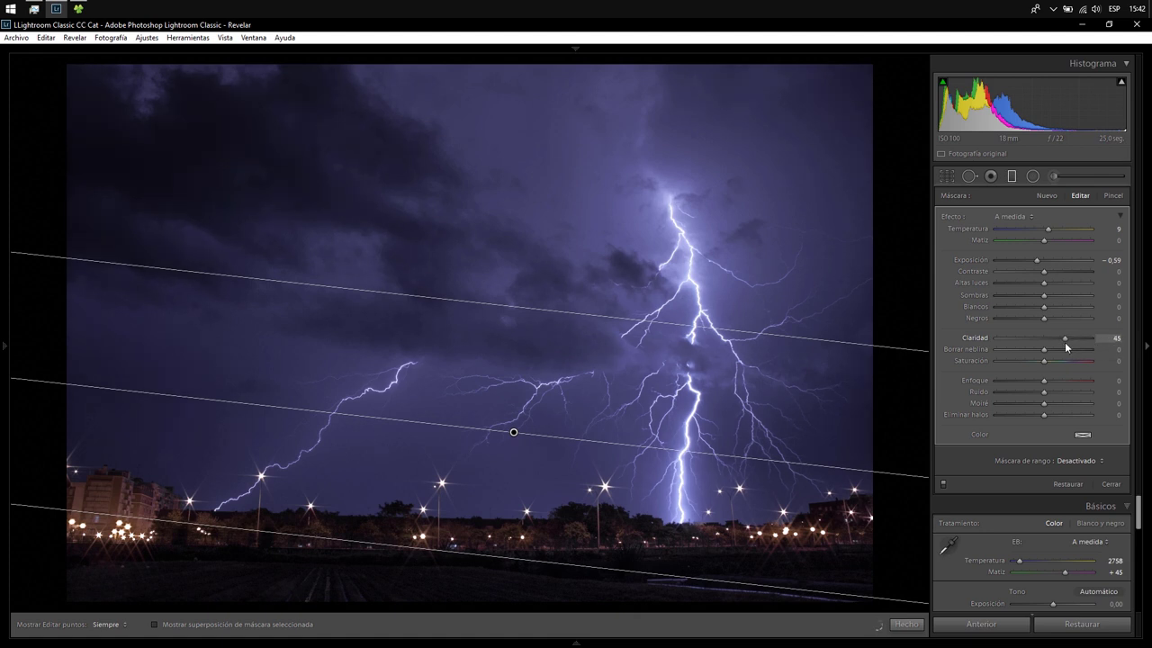
drag(1065, 351, 1072, 350)
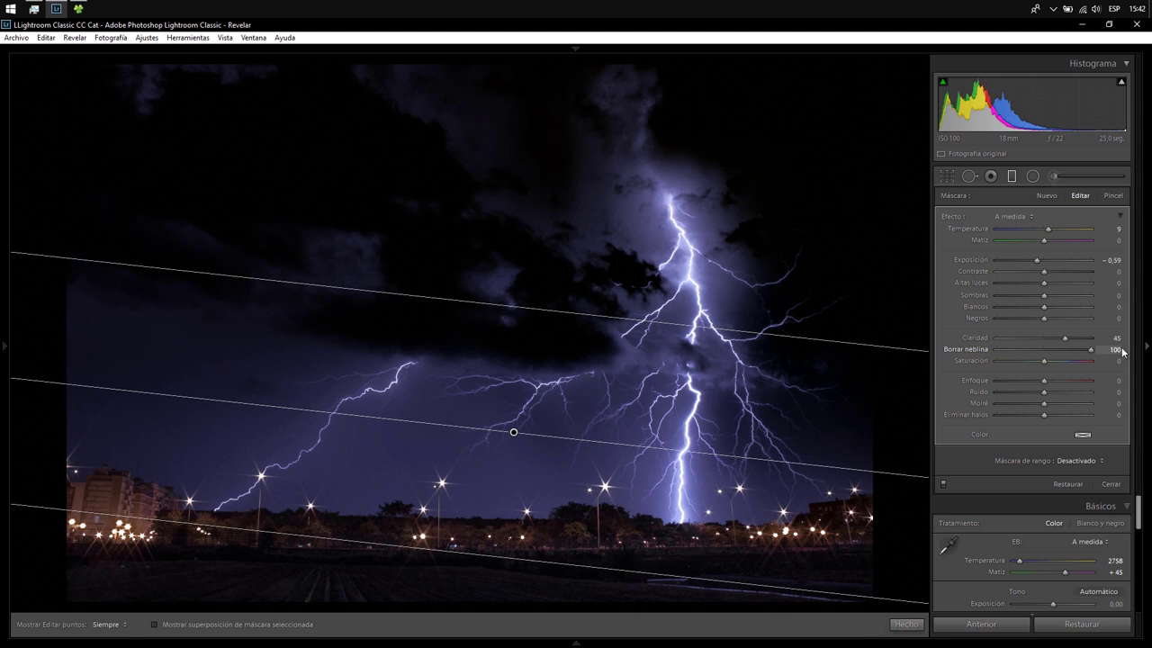
mouse_move(1098, 350)
mouse_down()
mouse_move(980, 360)
mouse_move(1056, 367)
mouse_up()
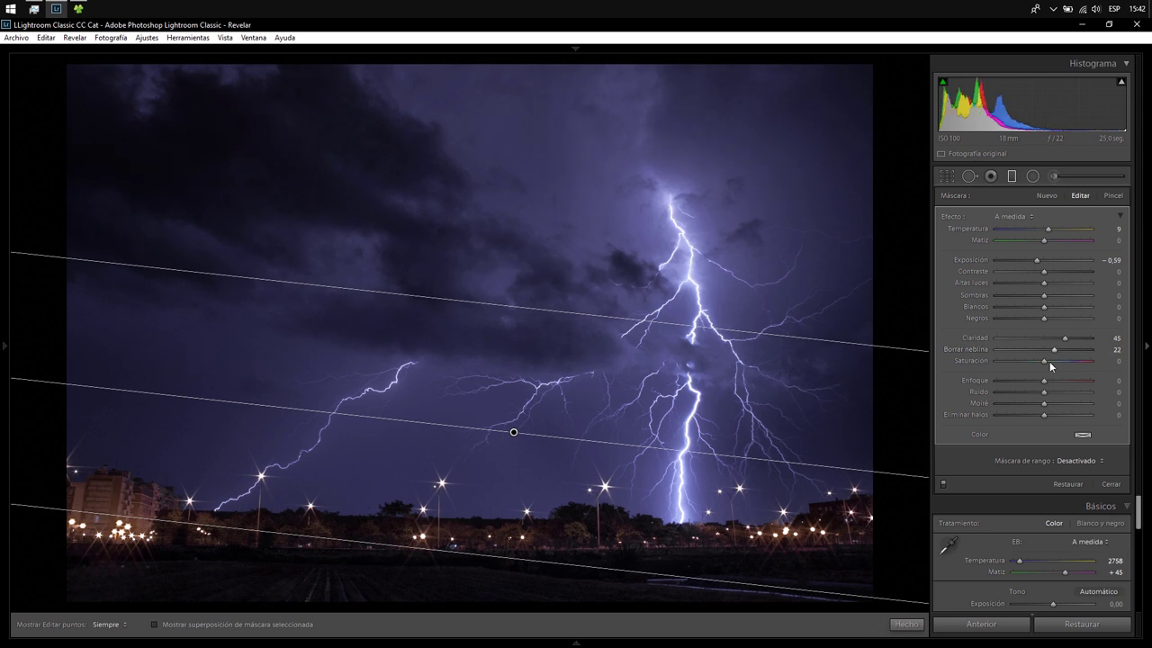
mouse_move(1046, 361)
mouse_down()
mouse_move(975, 371)
mouse_move(1040, 364)
mouse_up()
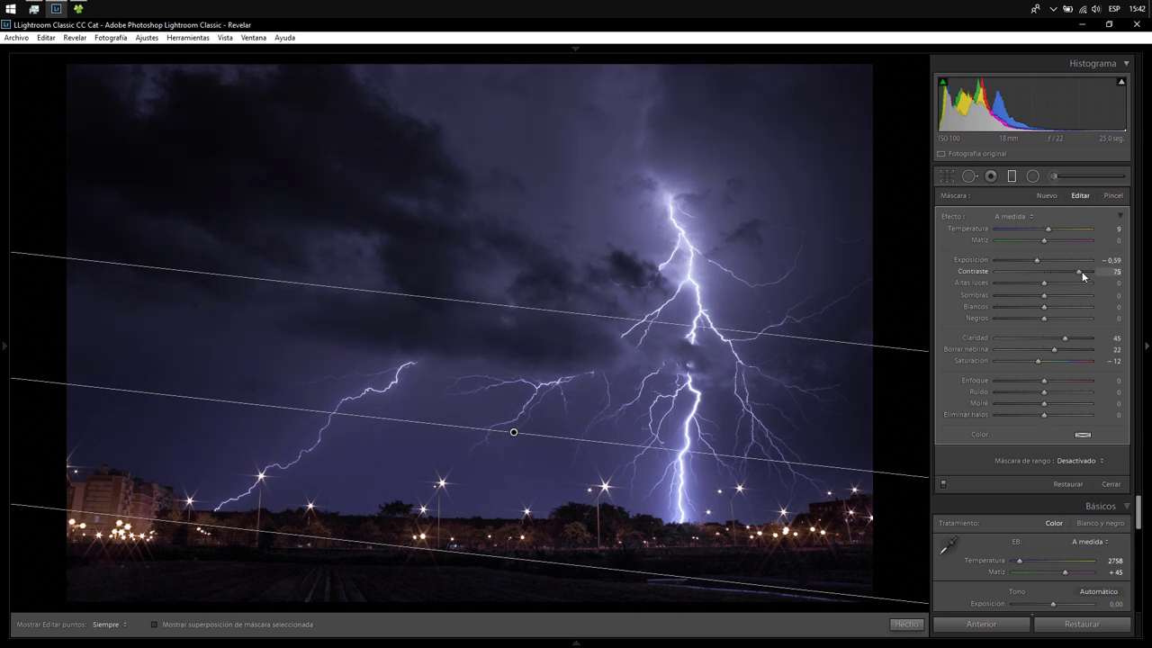
mouse_move(1029, 271)
mouse_down()
mouse_move(964, 277)
mouse_move(1098, 274)
mouse_up()
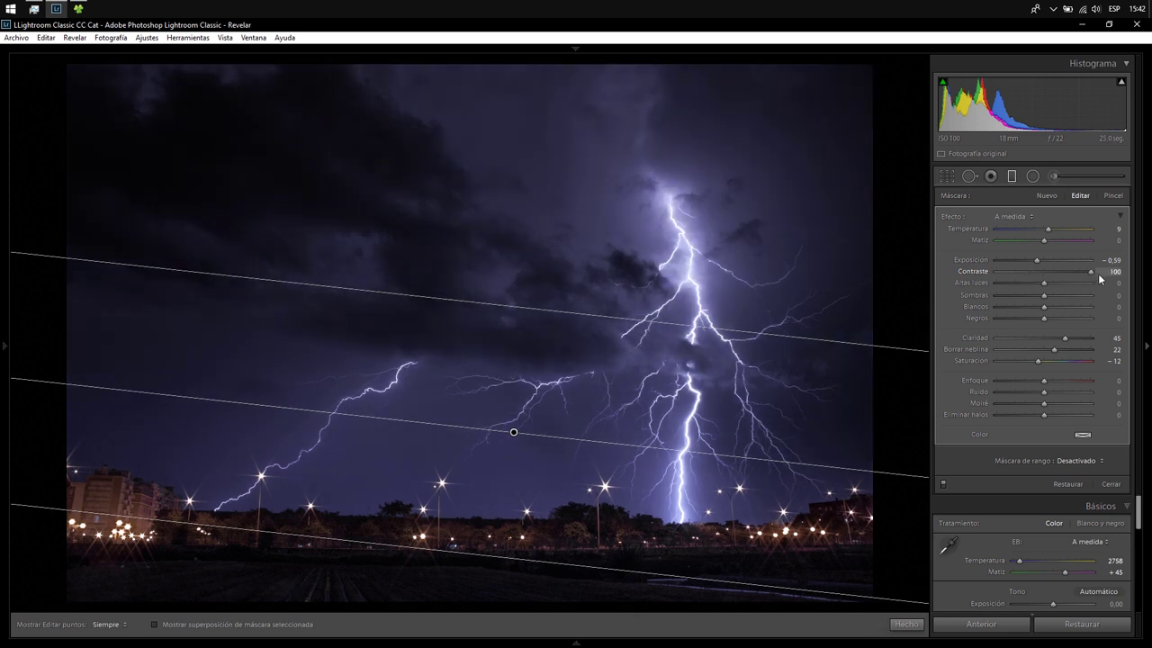
drag(1062, 280, 1060, 280)
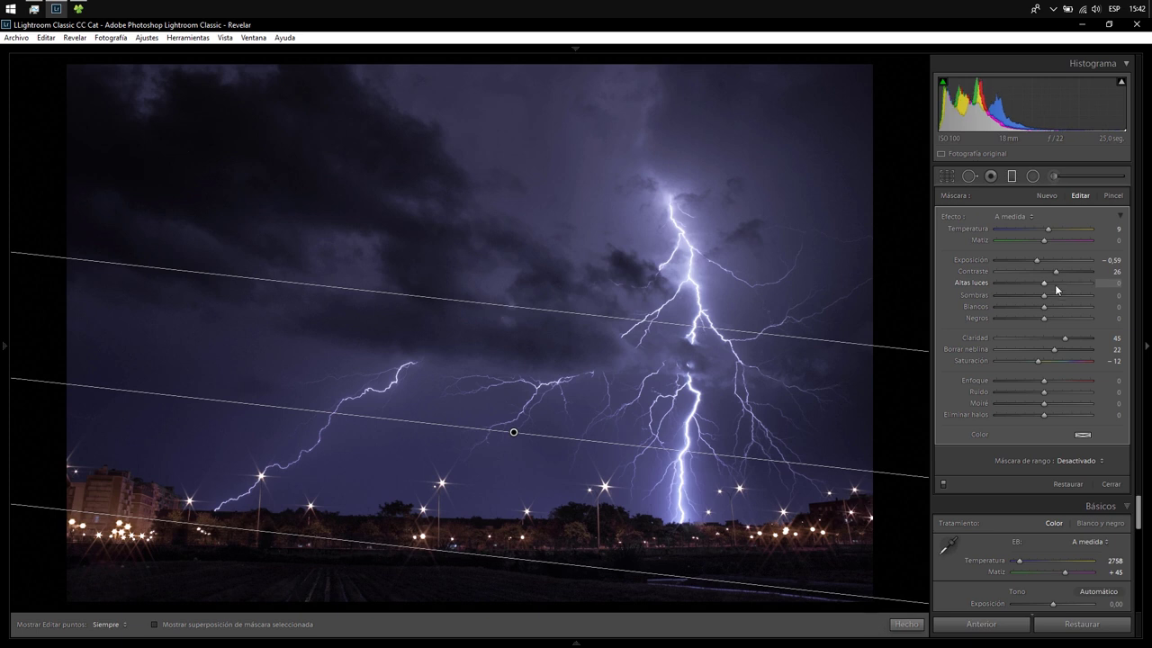
- Close the filter and reset the overall exposure to 0.00
click(905, 625)
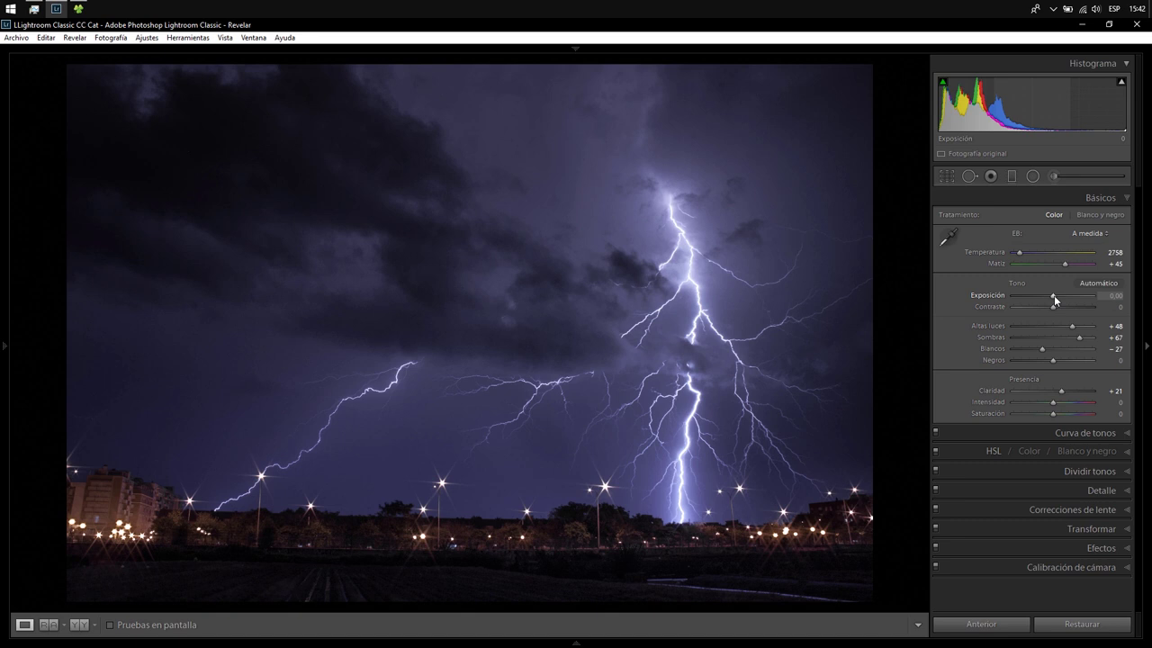
drag(1054, 295, 1075, 298)
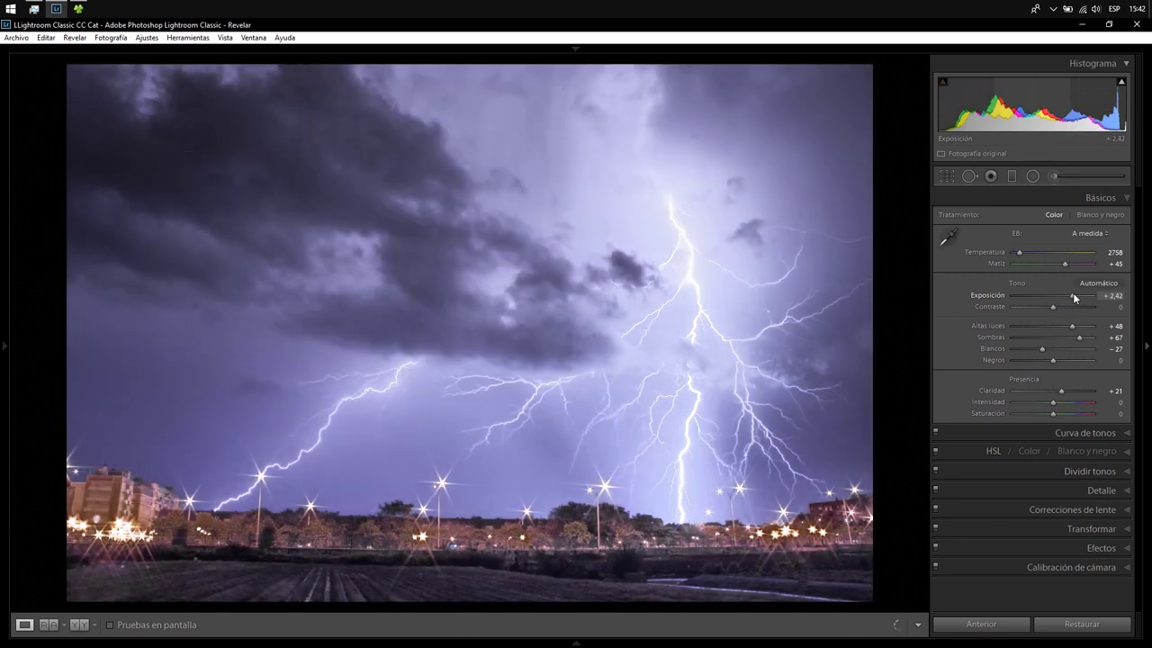
double_click(1074, 298)
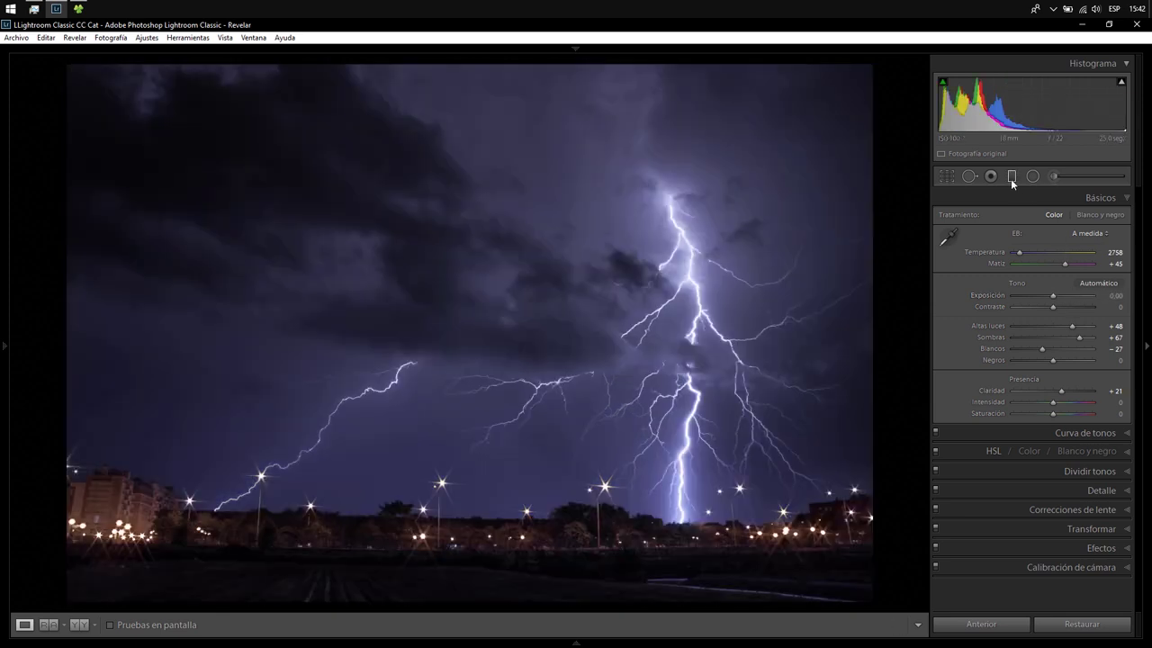
- Adjust the graduated filter's exposure, then show before and after side by side
click(1011, 177)
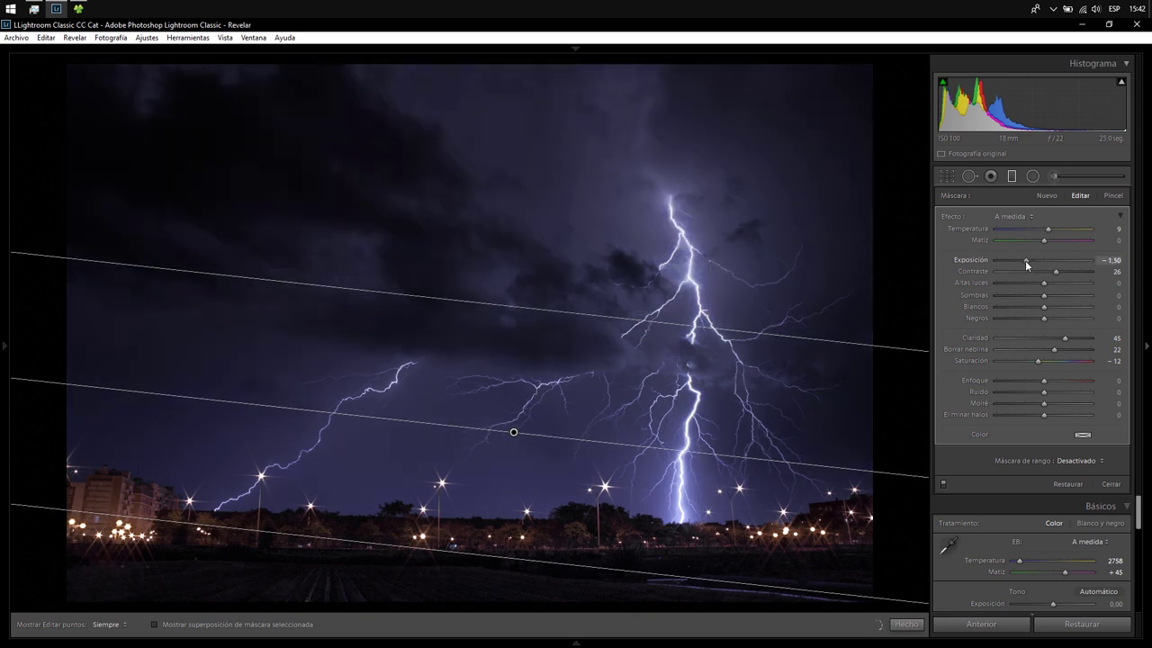
mouse_move(1026, 260)
mouse_down()
mouse_move(1063, 257)
mouse_move(1037, 263)
mouse_up()
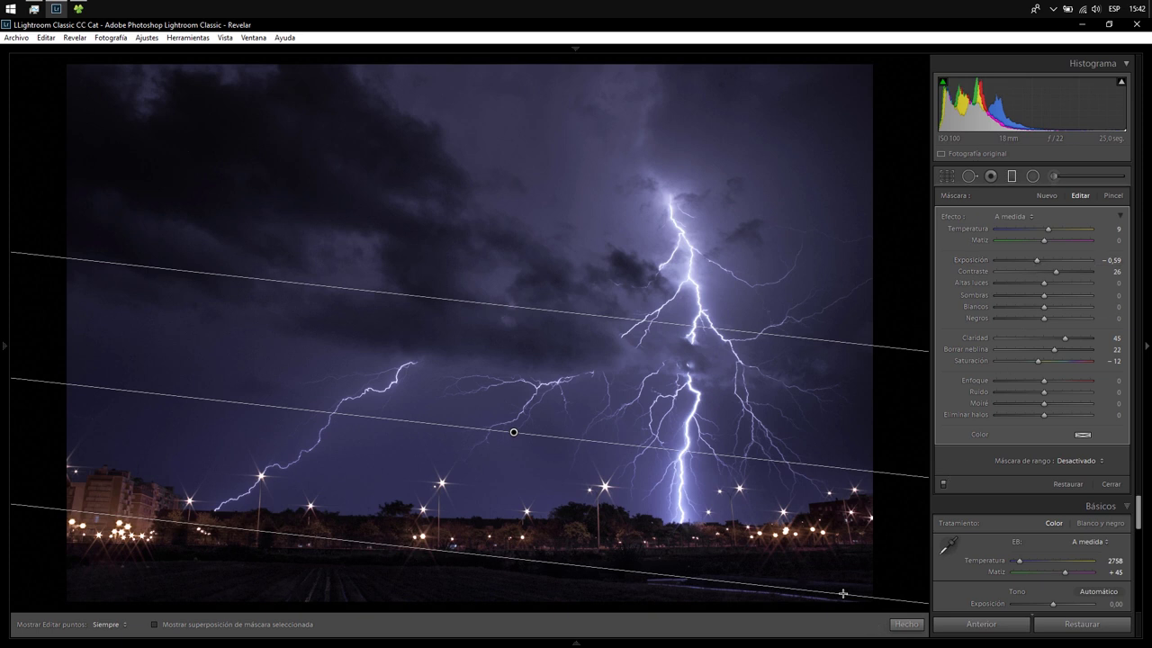
click(917, 625)
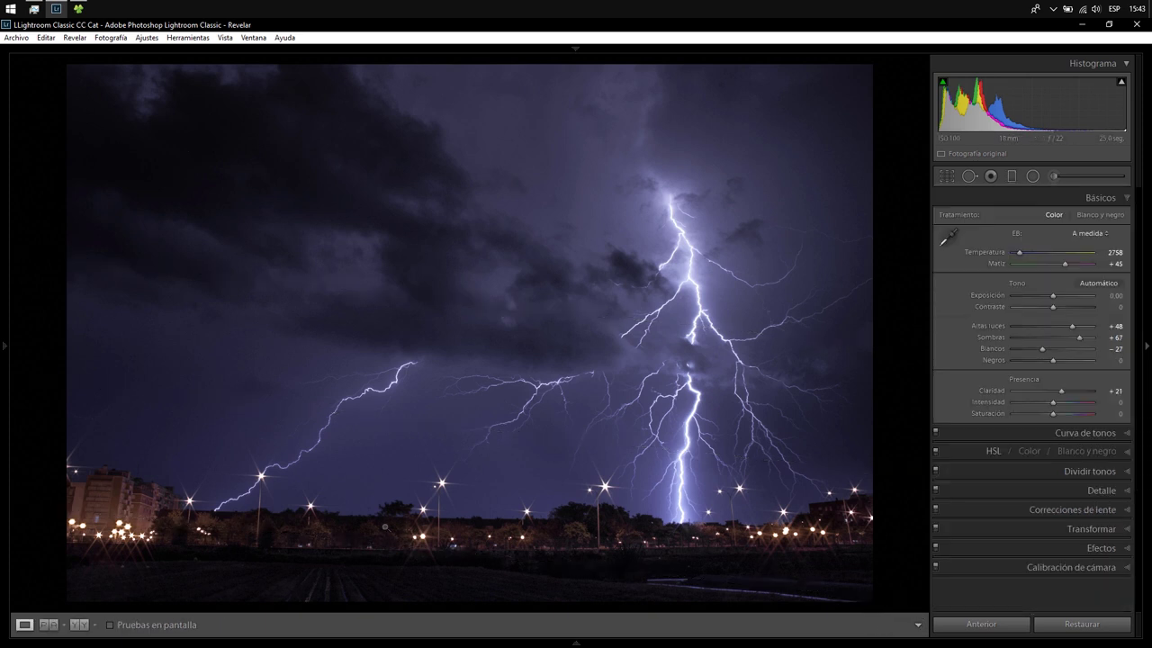
click(78, 625)
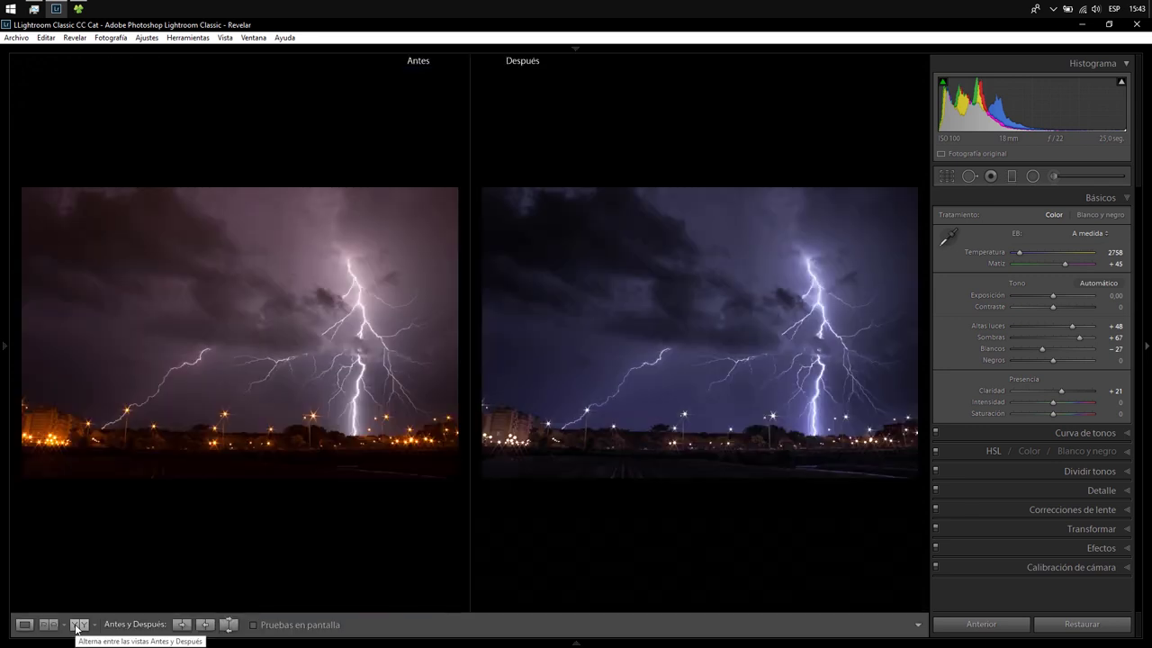
- Switch back to Loupe view of the edited photo and pick the Adjustment Brush
click(24, 625)
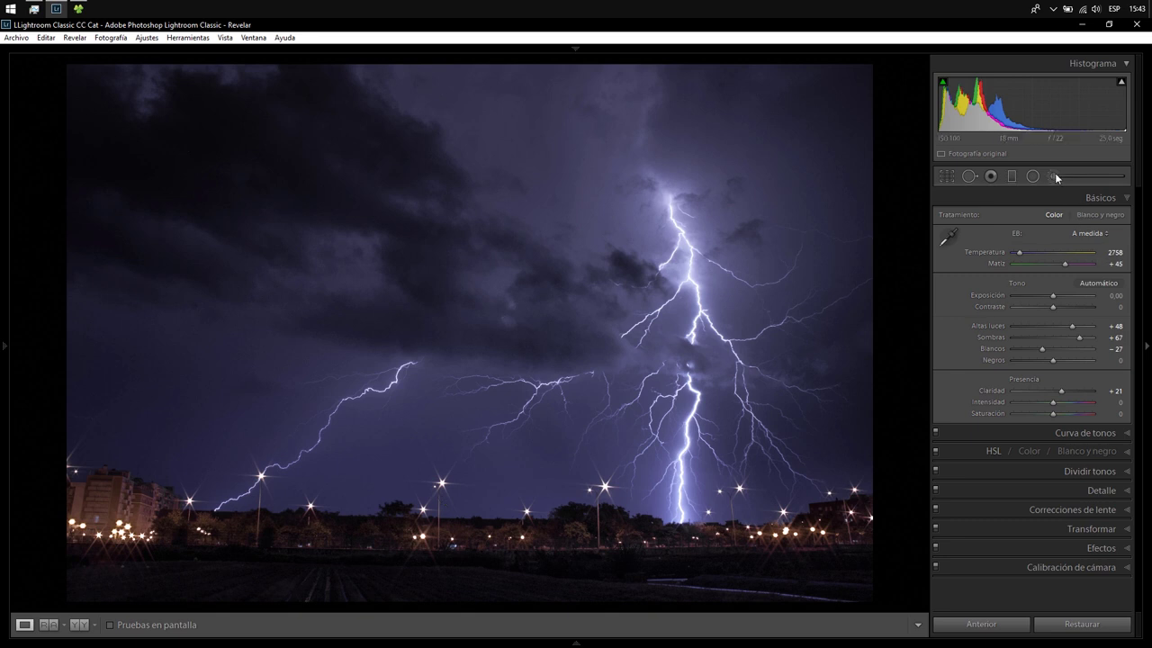
click(1055, 176)
- Set the brush to exposure 0, clarity 40, contrast 17 and shadows -44
double_click(1038, 261)
drag(1044, 337, 1062, 340)
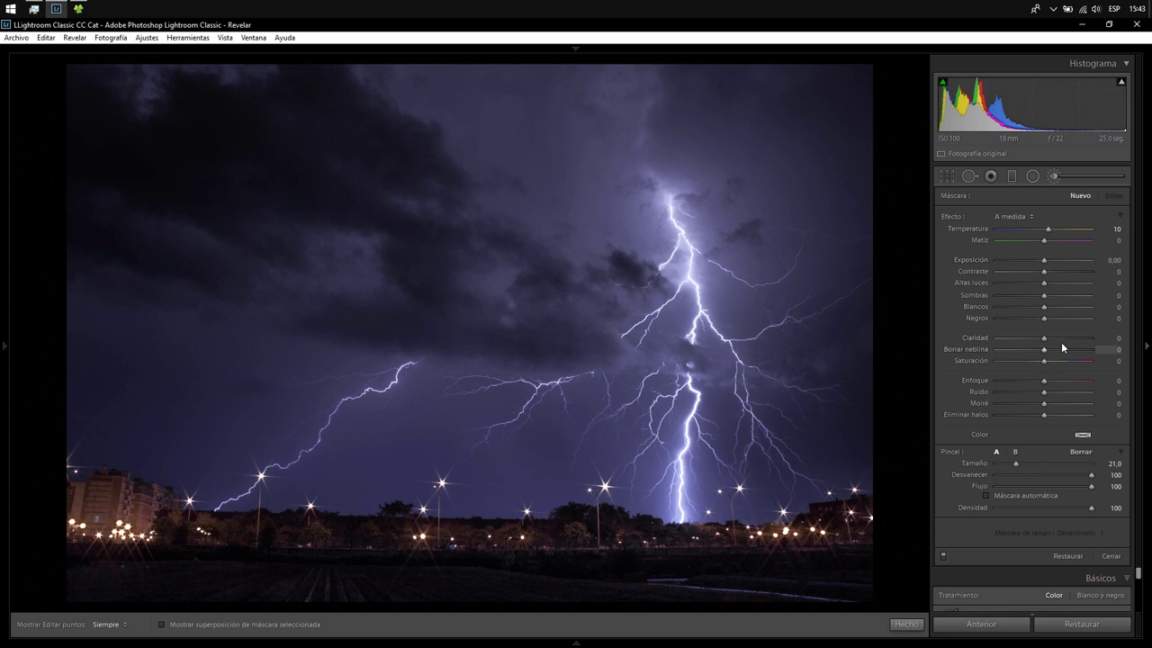
click(1052, 271)
key(h)
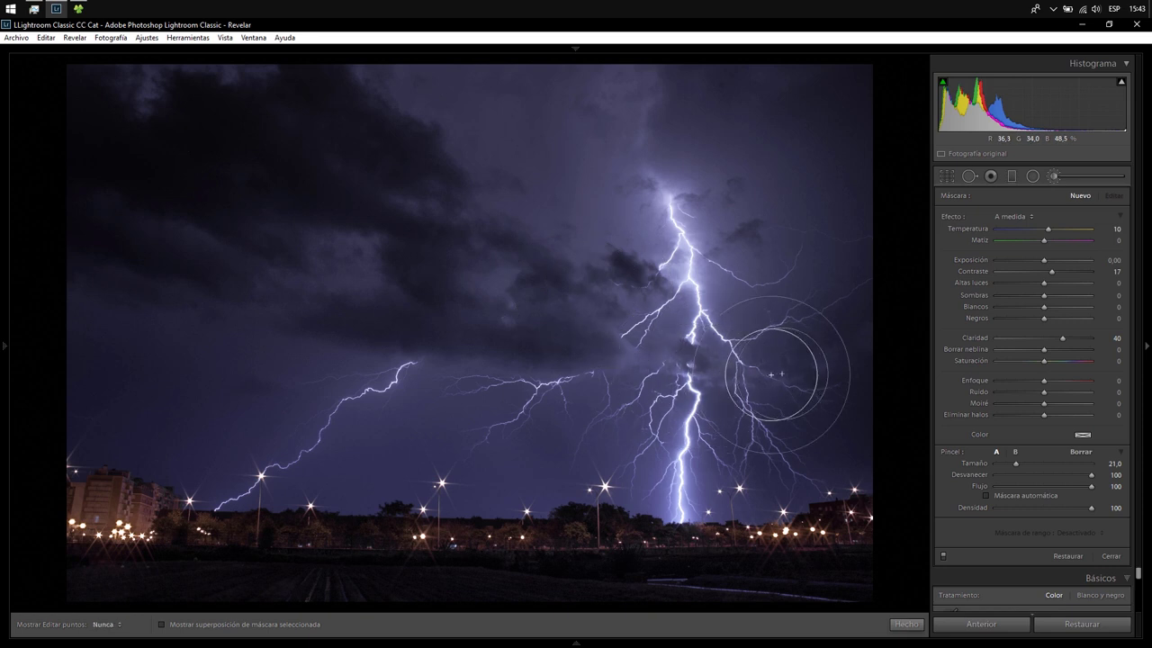
key(h)
drag(1044, 296, 1024, 300)
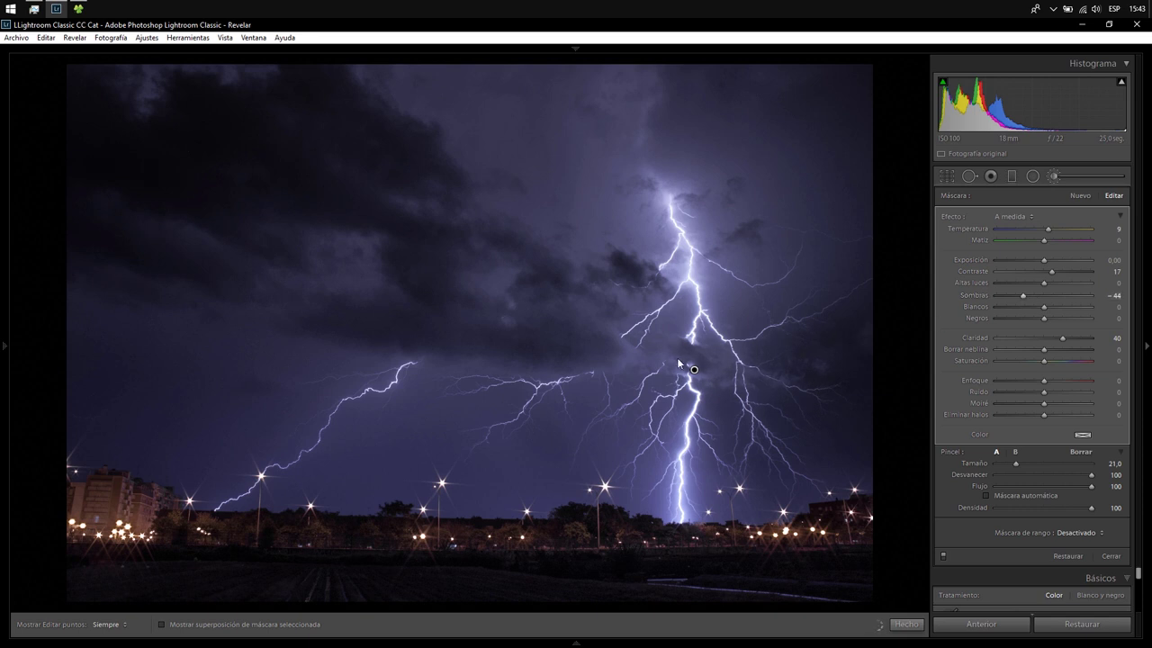
key(h)
key(h)
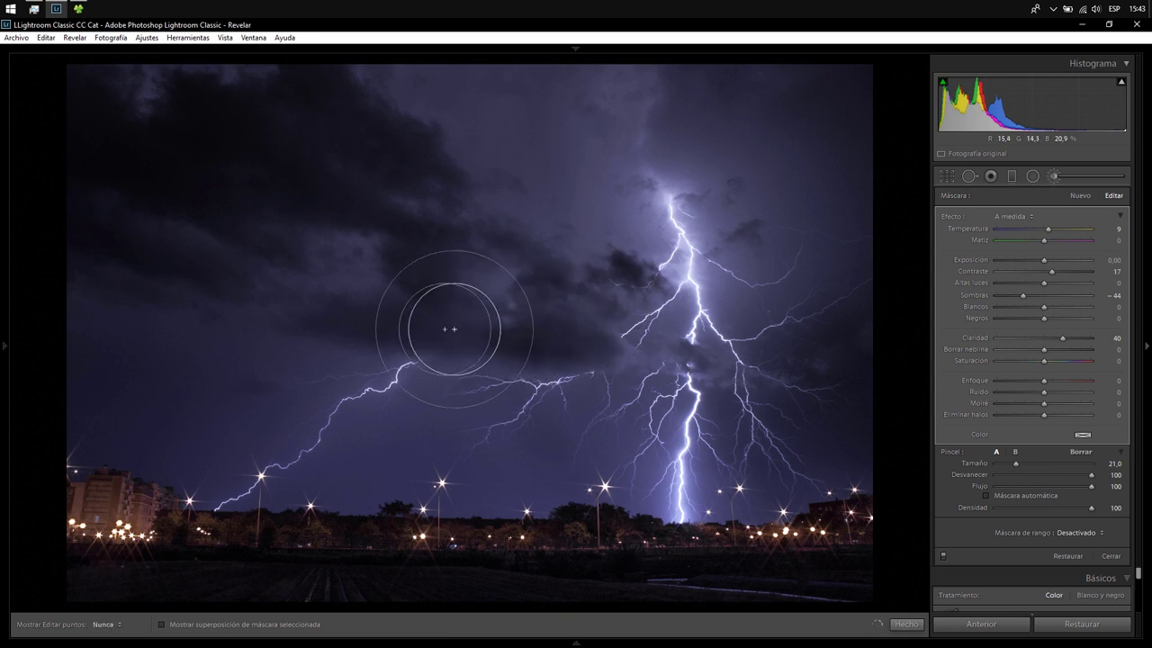
key(h)
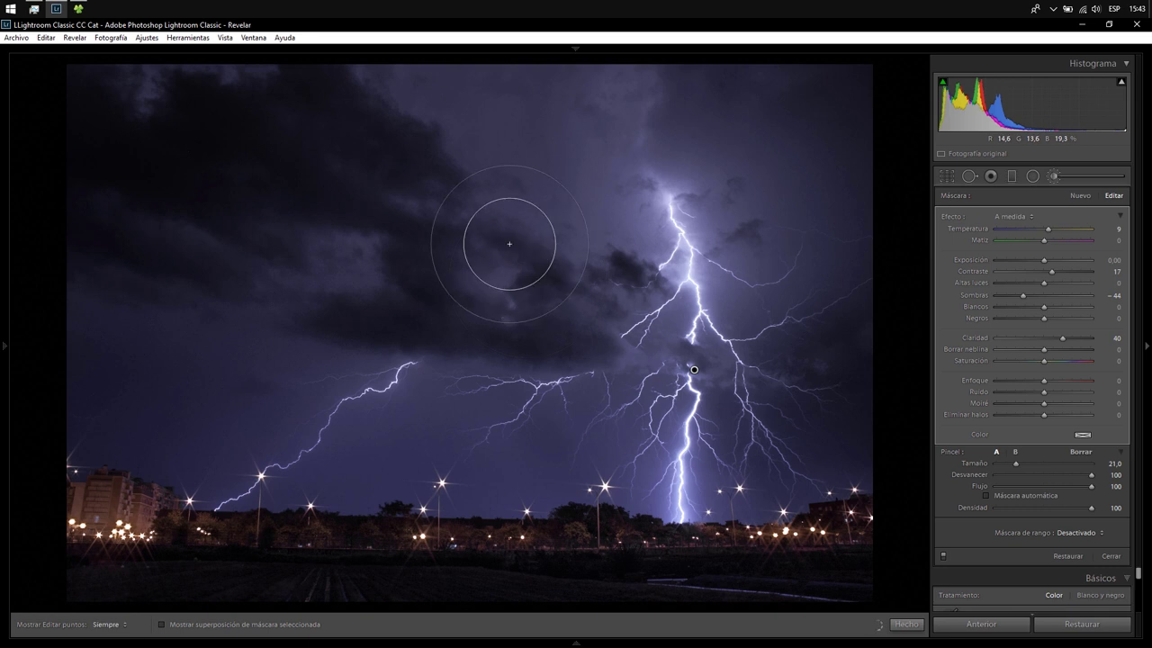
key(h)
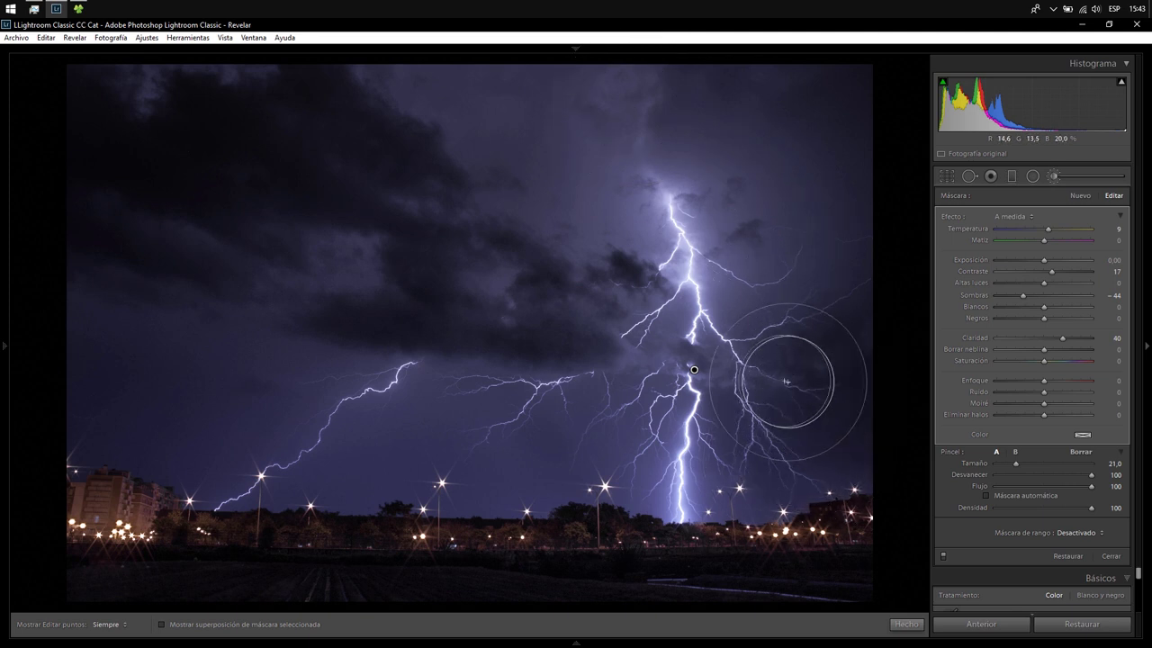
- Paint the brush over the clouds beside the lightning and finish the mask
drag(792, 381, 801, 338)
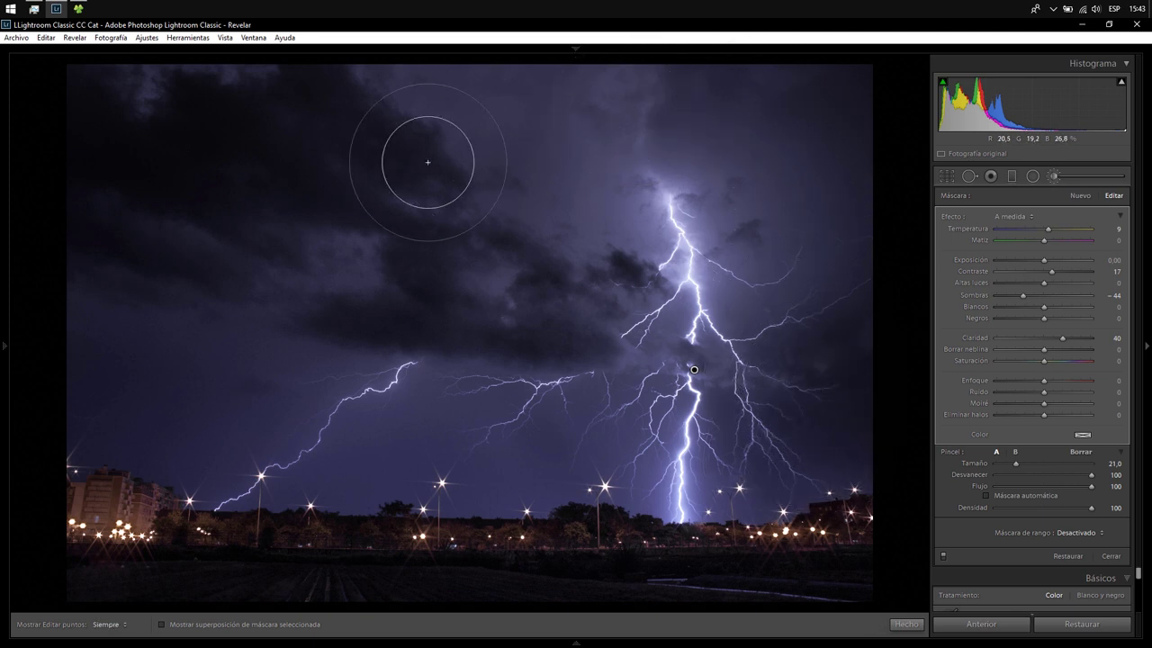
key(h)
key(h)
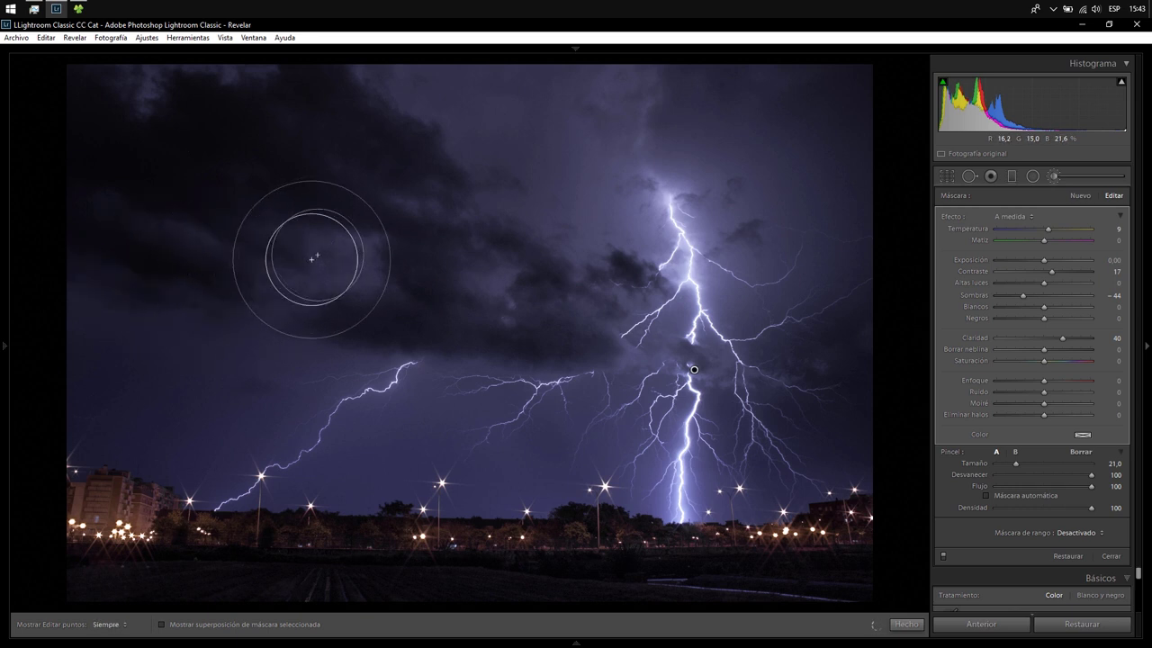
key(h)
key(h)
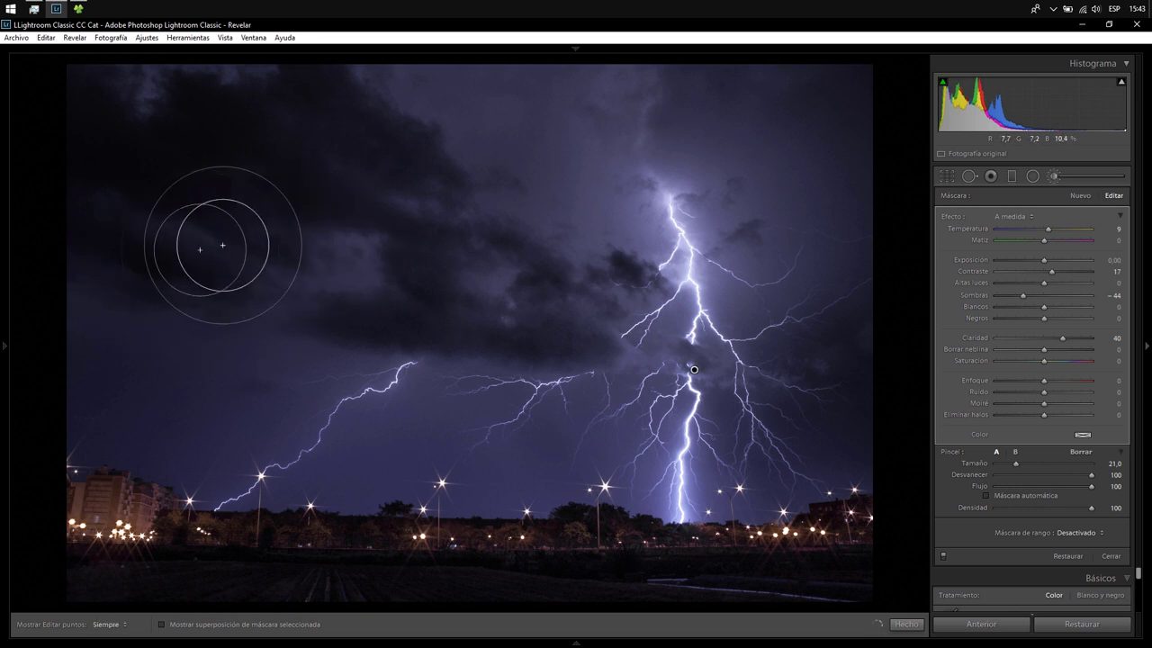
key(h)
key(h)
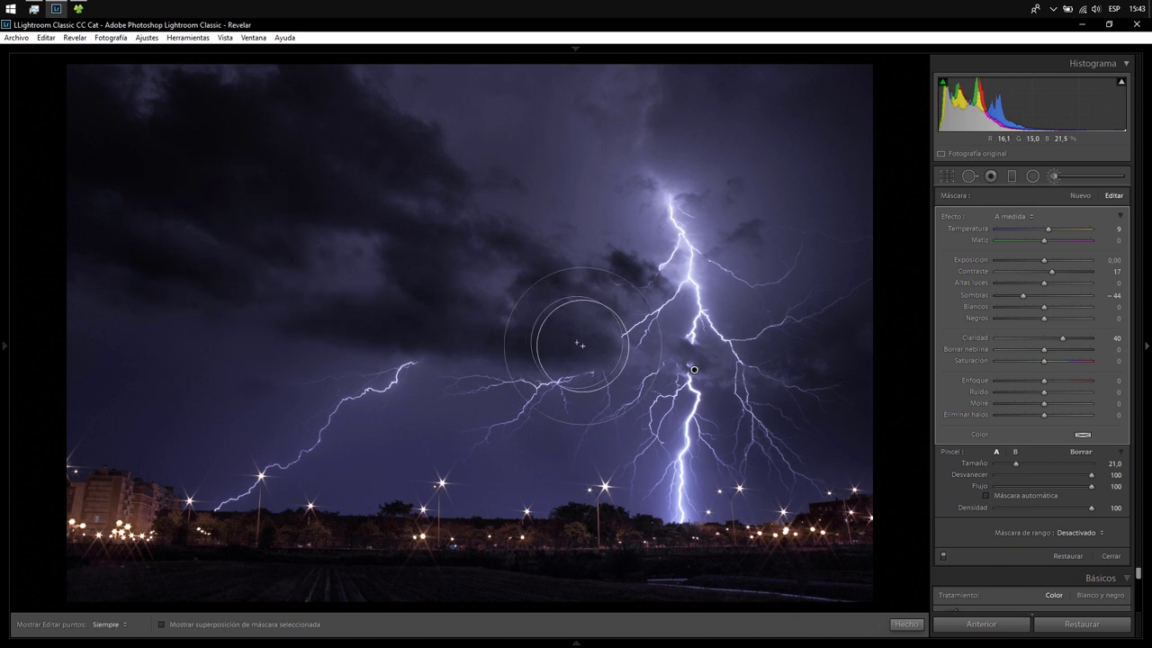
key(h)
key(h)
key(h)
key(h)
key(h)
key(h)
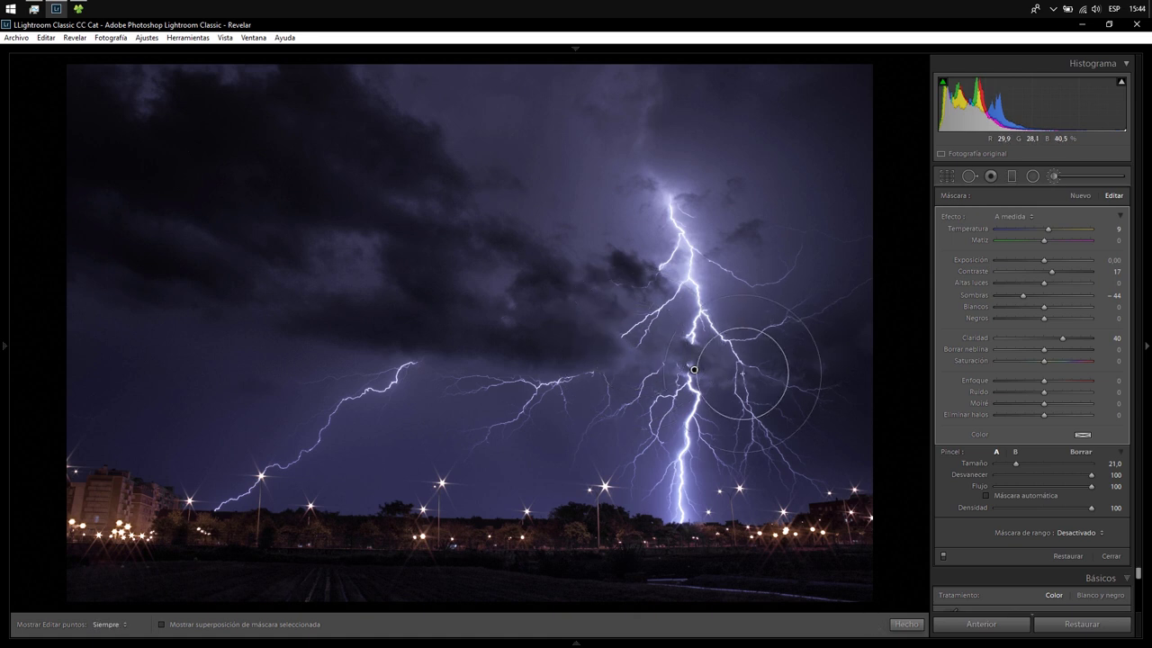
key(h)
key(h)
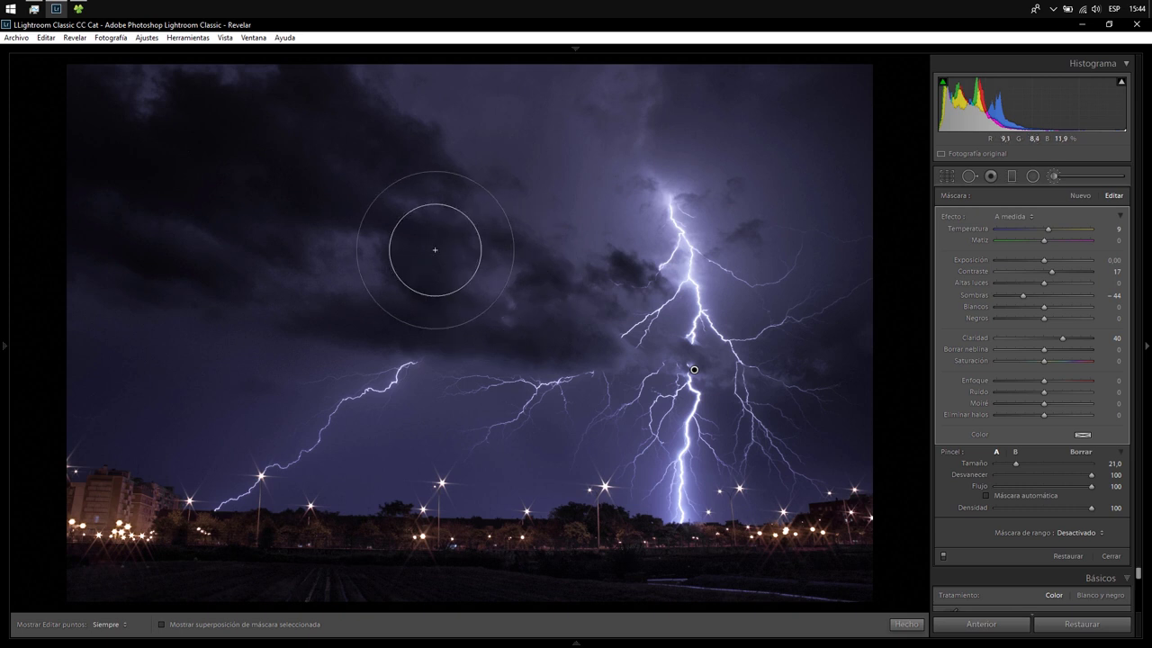
key(h)
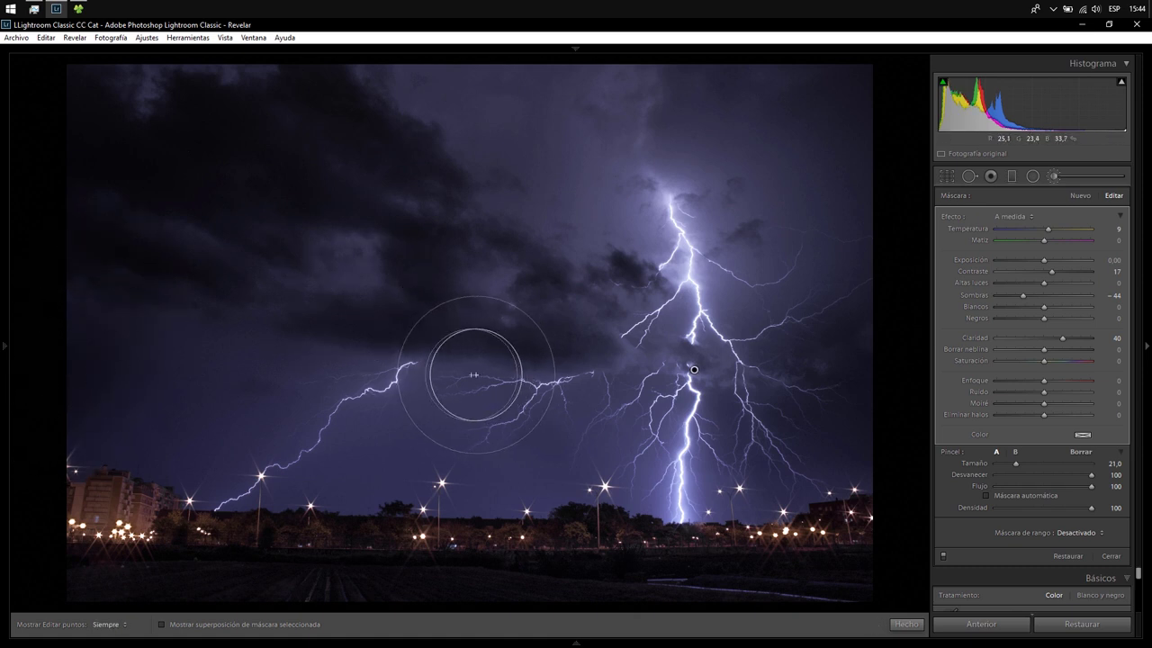
click(906, 624)
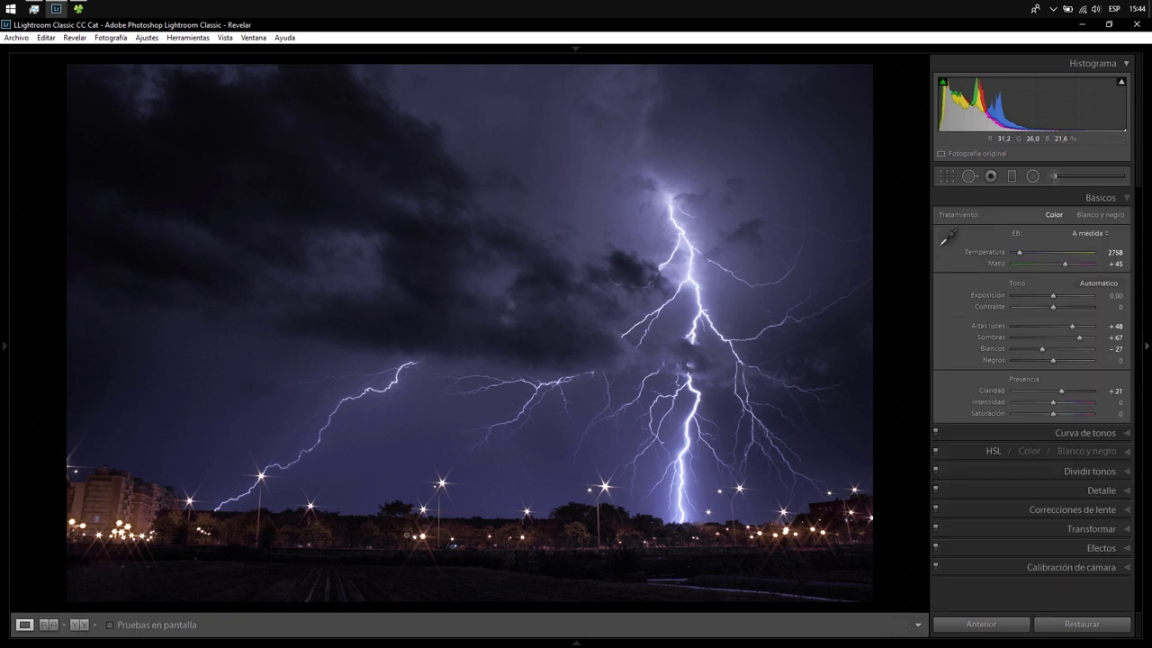
click(80, 626)
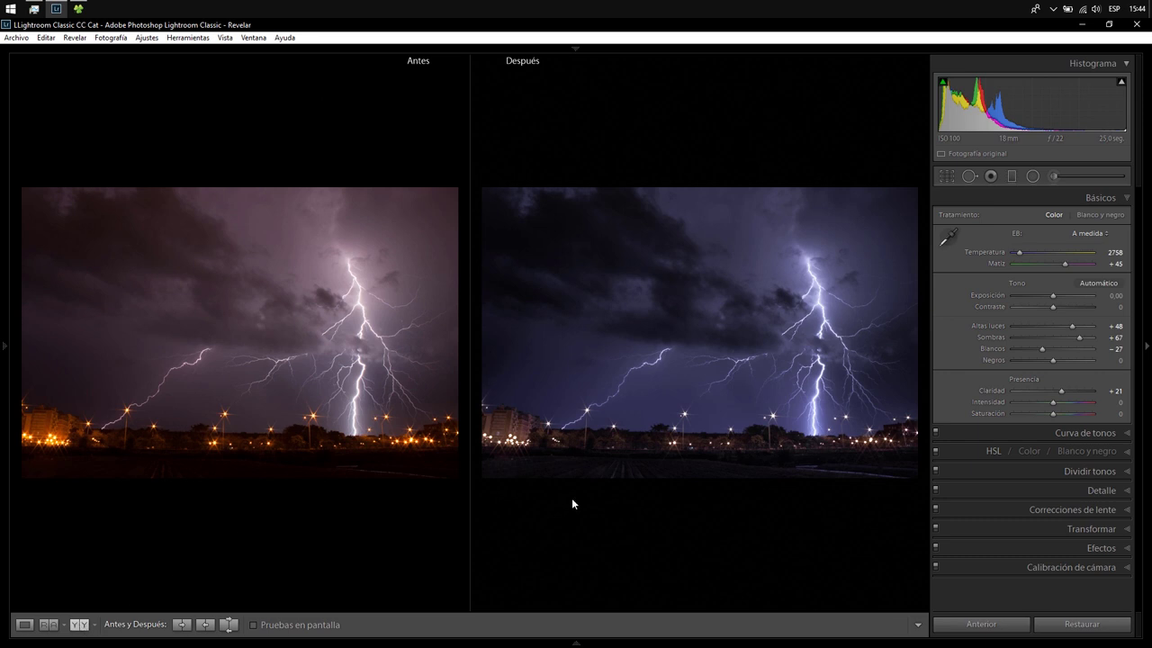
click(25, 625)
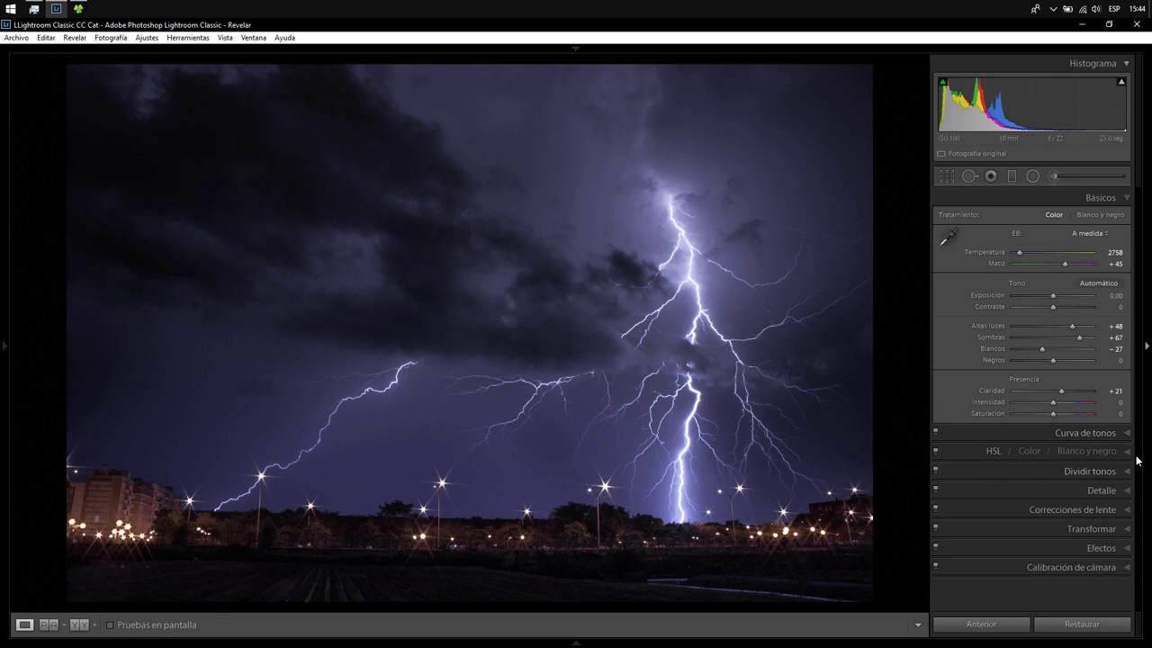
click(936, 452)
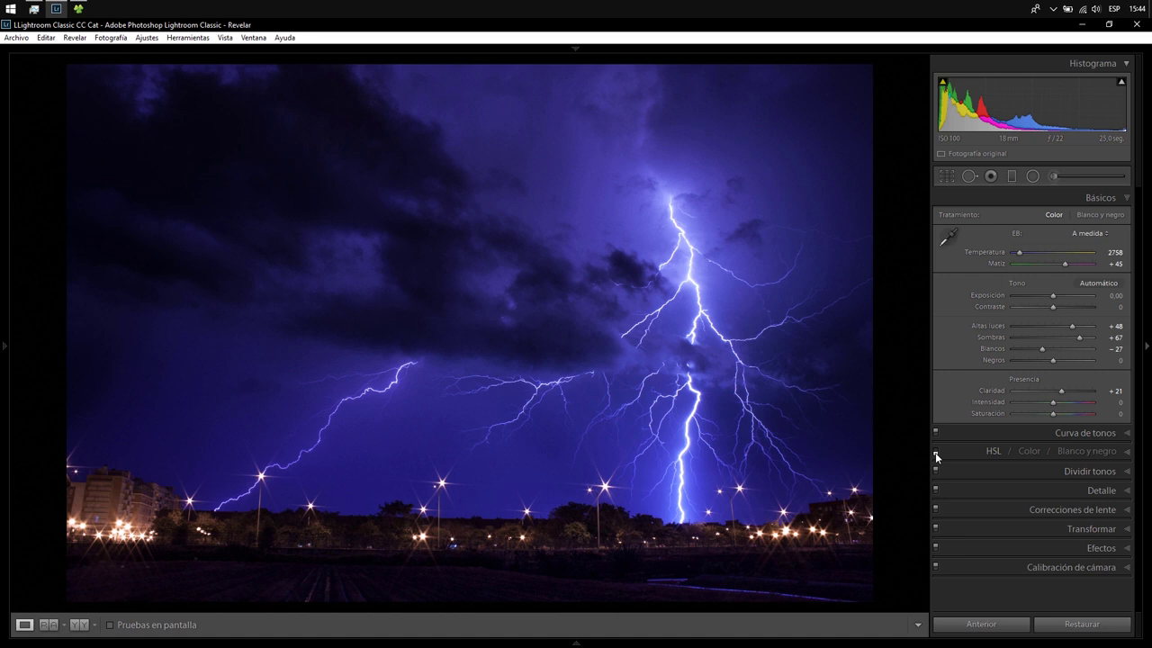
click(936, 453)
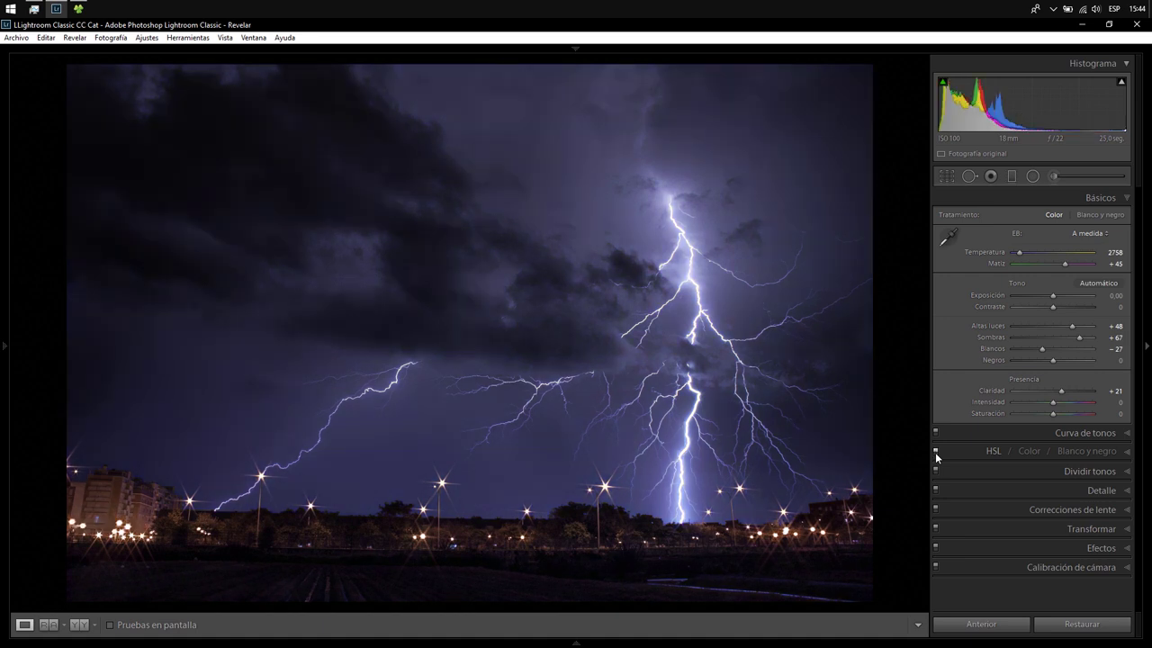
click(1125, 452)
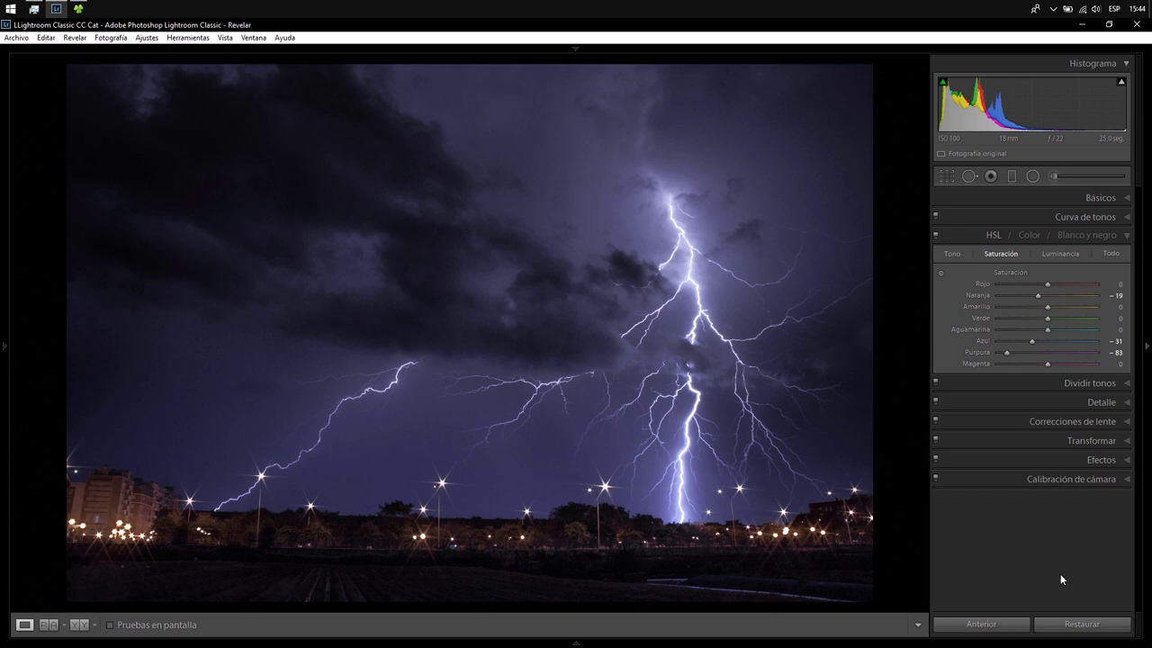
click(1126, 200)
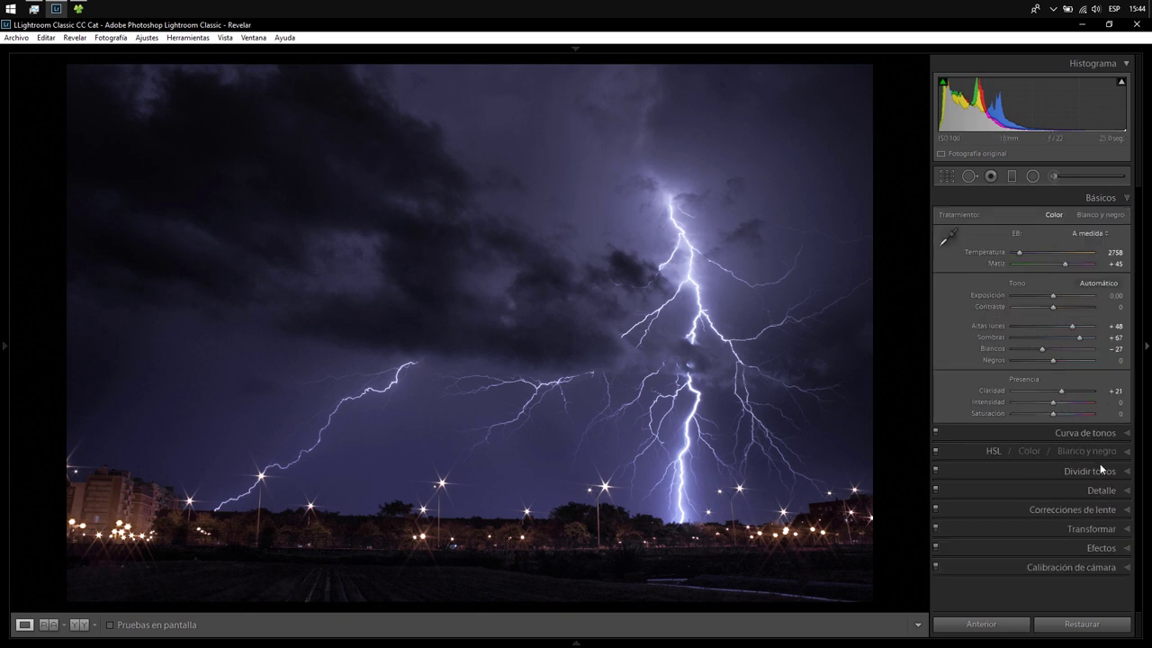
- Lower HSL saturation to Blue -44 and Purple -75, keeping Orange at -19
click(1131, 458)
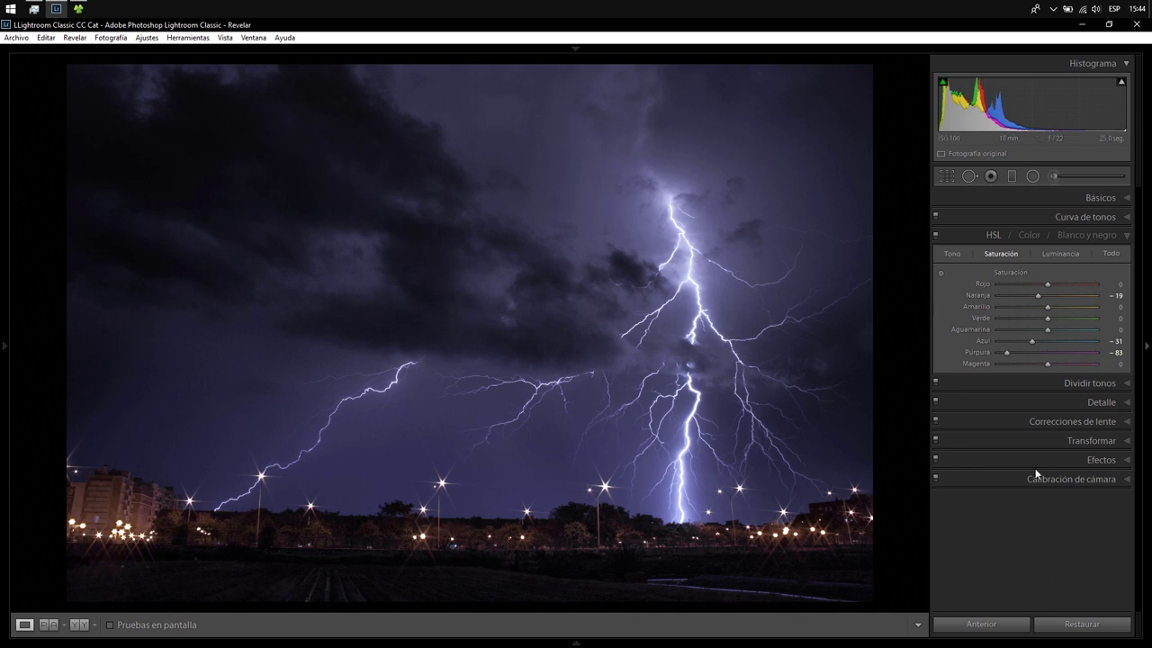
drag(1029, 345, 975, 353)
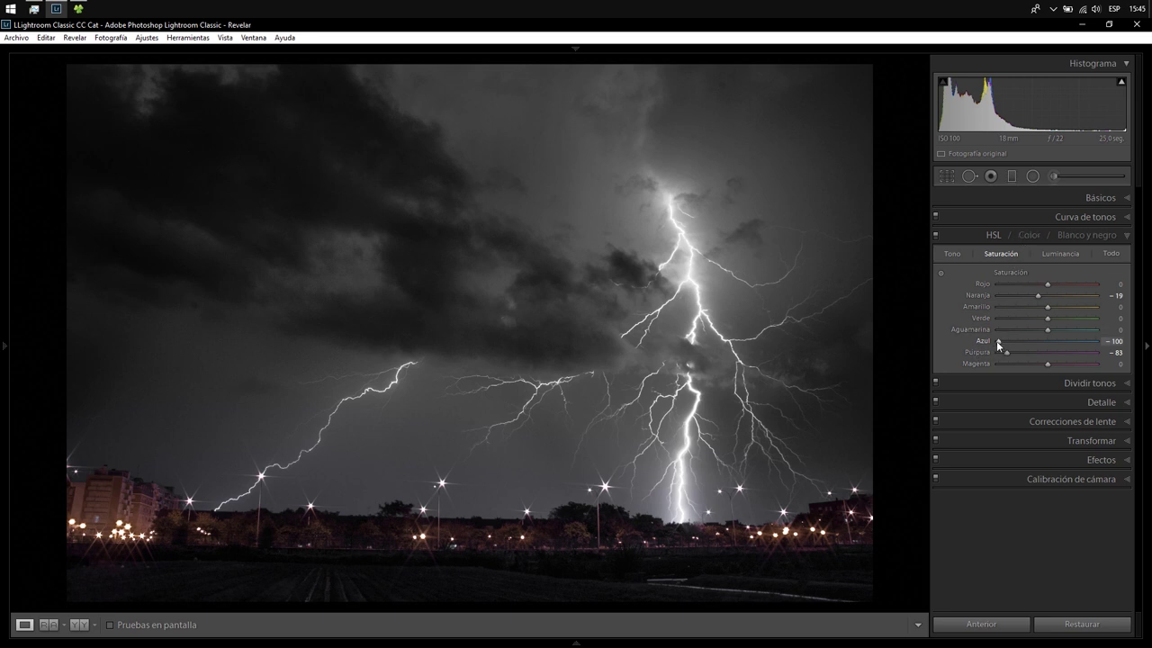
drag(997, 340, 1020, 346)
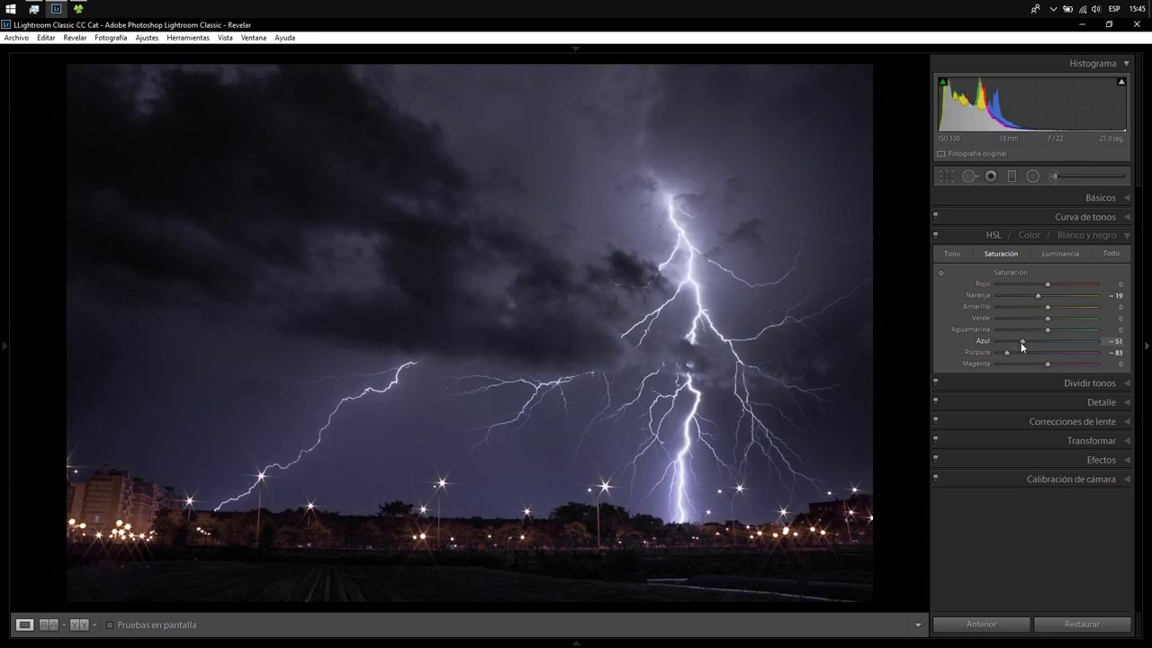
drag(1023, 345, 1026, 346)
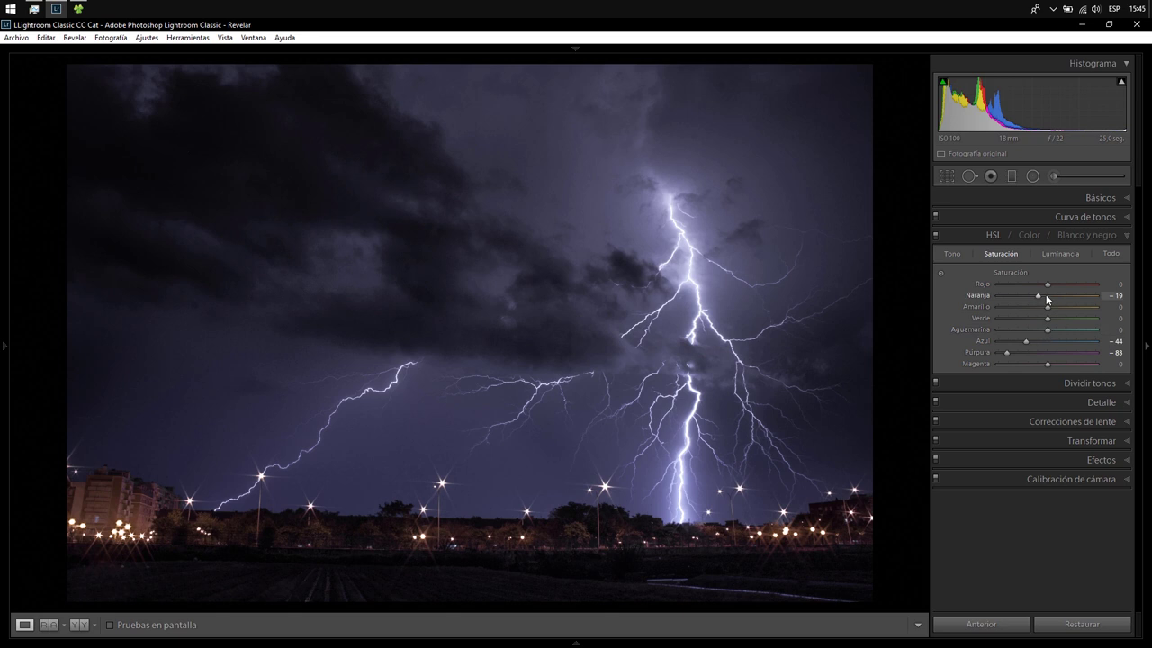
mouse_move(1007, 353)
mouse_down()
mouse_move(1065, 353)
mouse_move(966, 364)
mouse_move(1012, 360)
mouse_up()
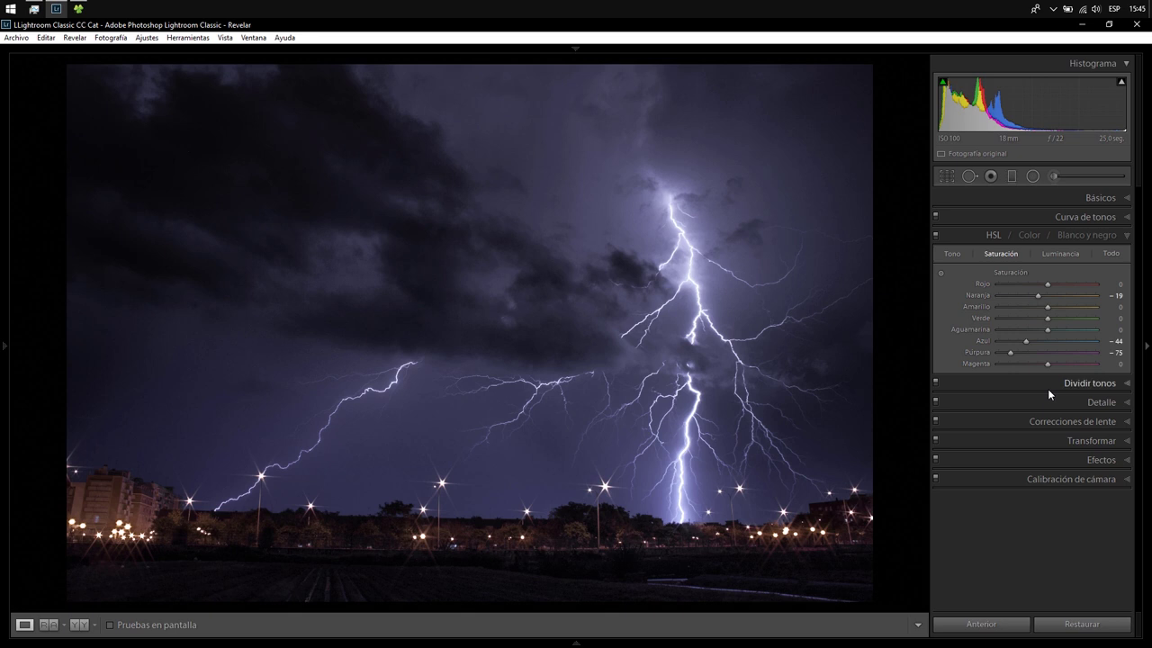
- Pan around the sky at 1:1 looking for dust specks, then return to fit and choose Spot Removal
click(596, 142)
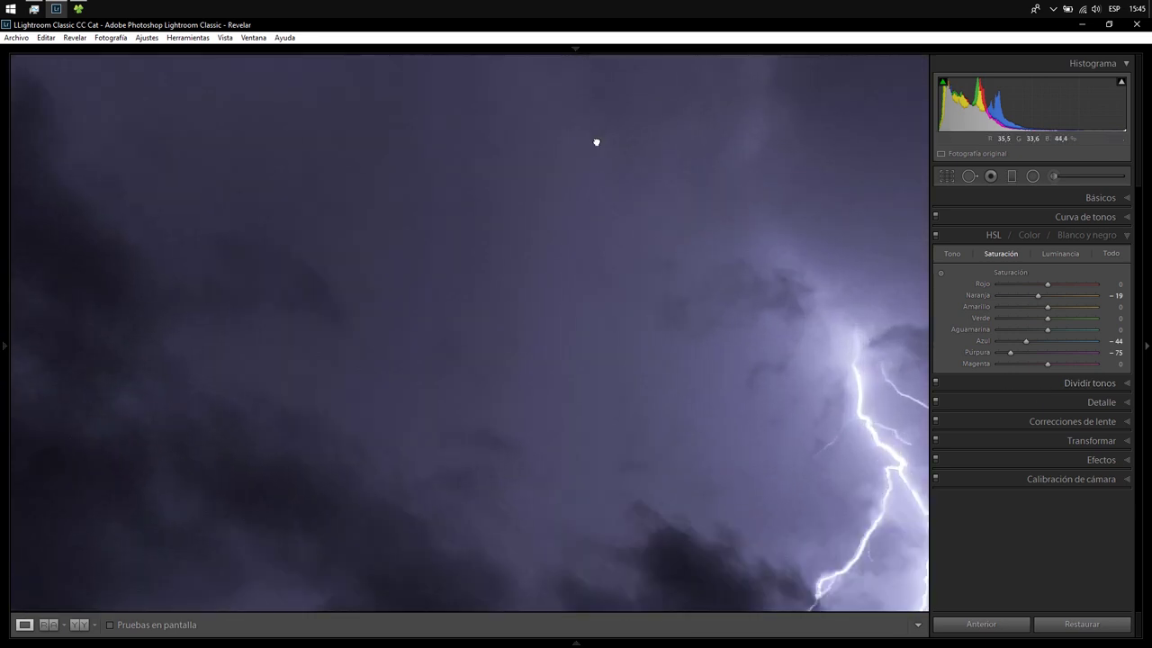
drag(677, 384, 417, 327)
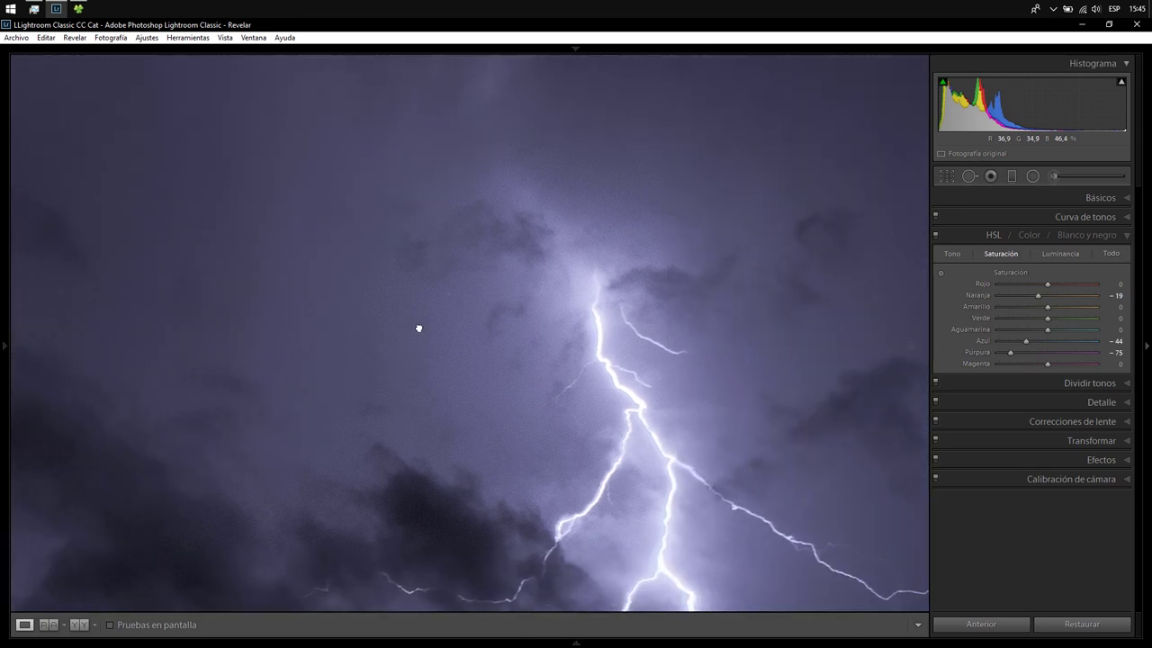
mouse_move(609, 183)
mouse_down()
mouse_move(530, 594)
mouse_move(352, 474)
mouse_up()
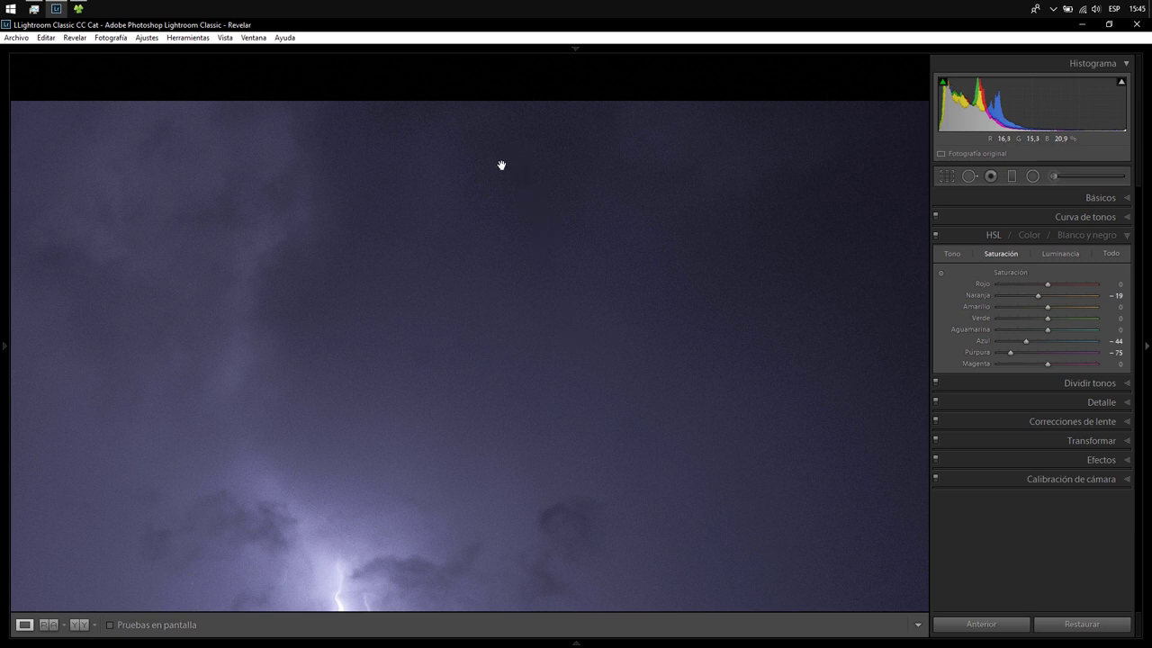
click(436, 373)
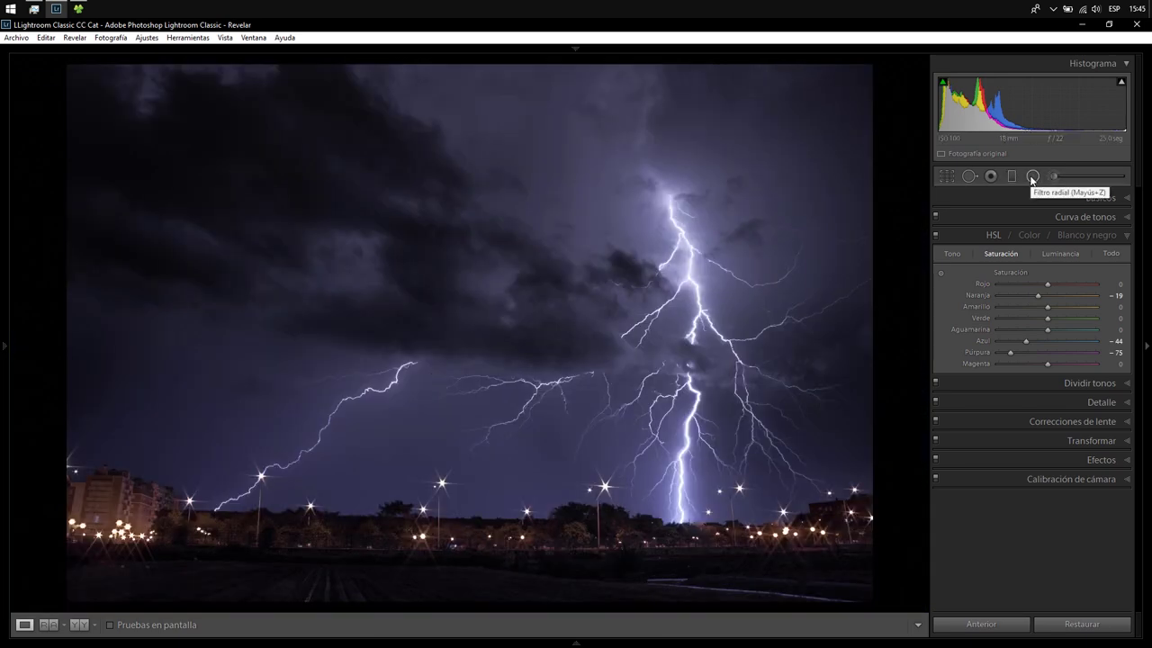
click(1033, 176)
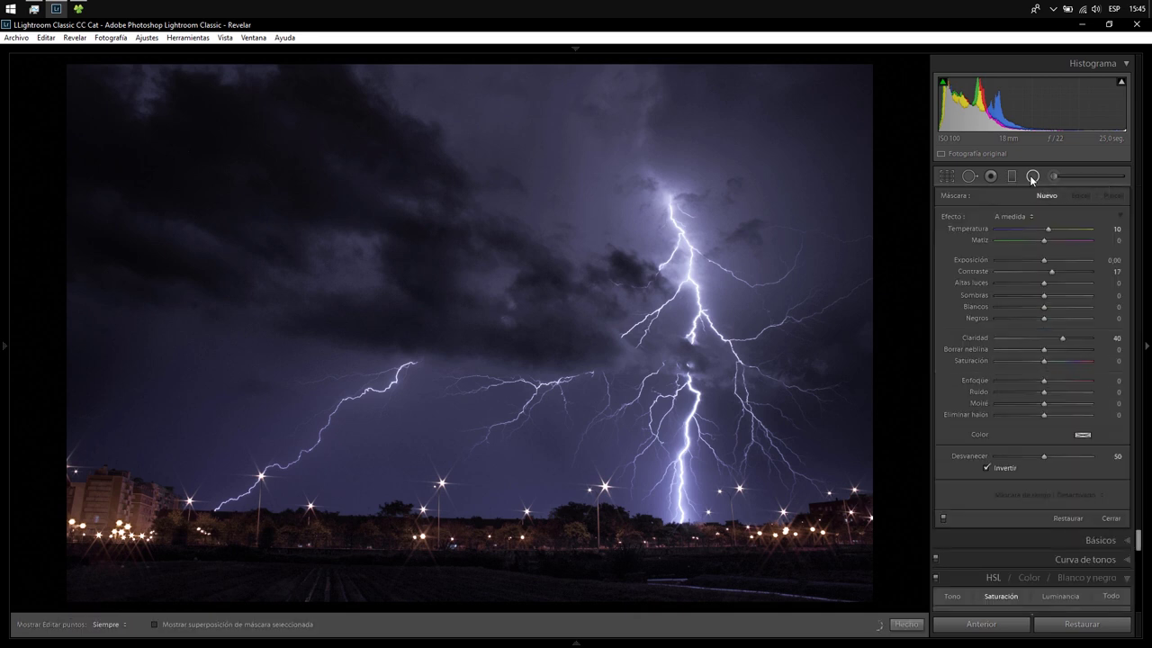
click(970, 177)
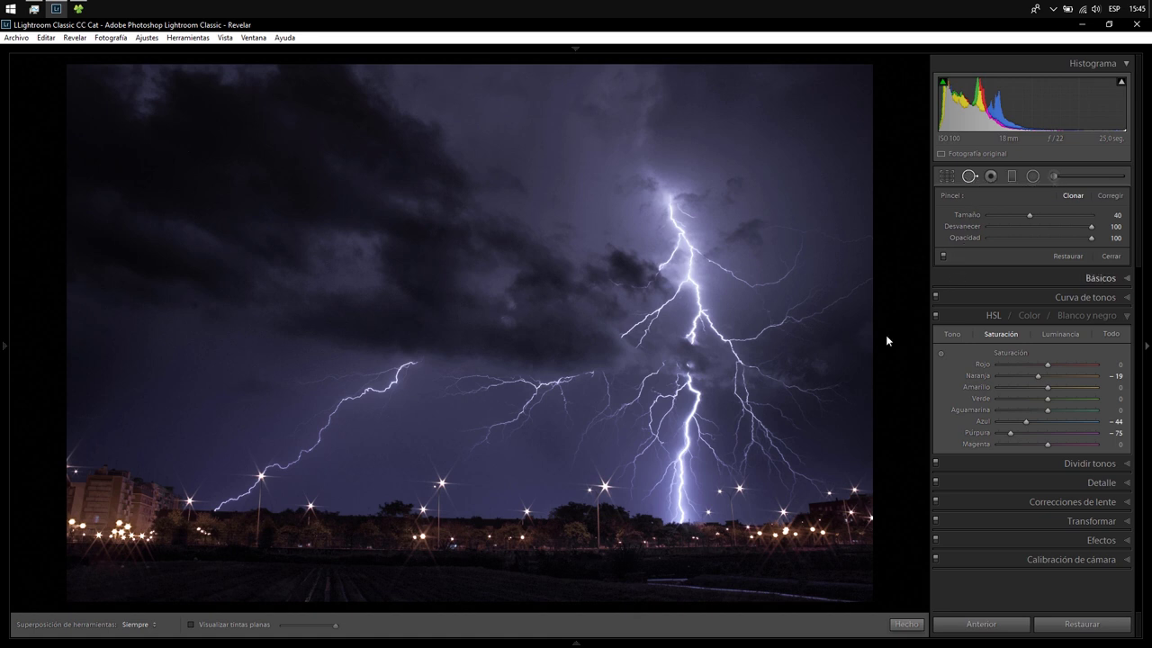
- Turn on Visualize Spots, tune its threshold, and enlarge the brush to size 76
click(190, 626)
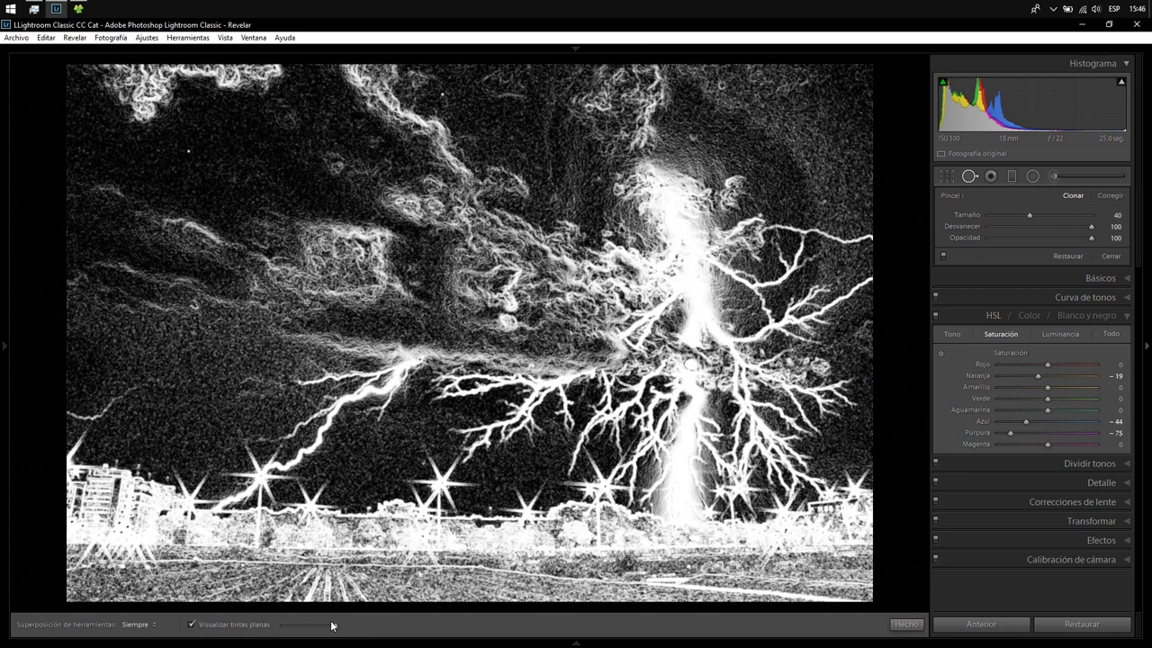
drag(336, 629, 335, 633)
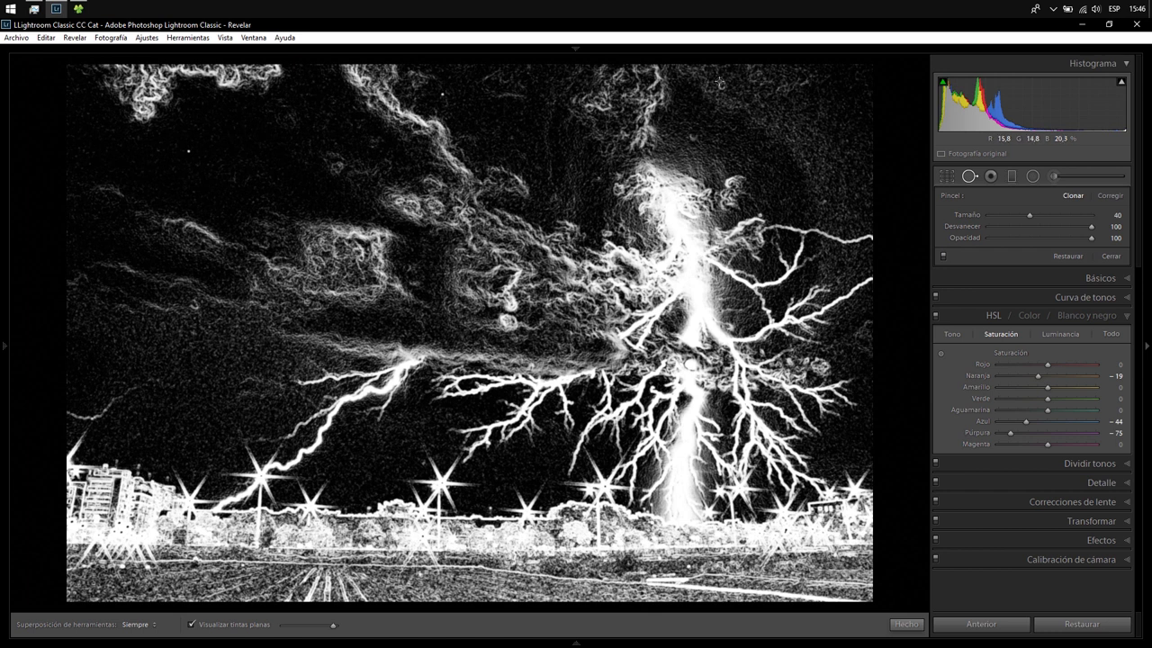
scroll(821, 161, up, 4)
scroll(820, 161, up, 3)
- Clone away six dust specks across the sky, then turn off Visualize Spots
click(723, 85)
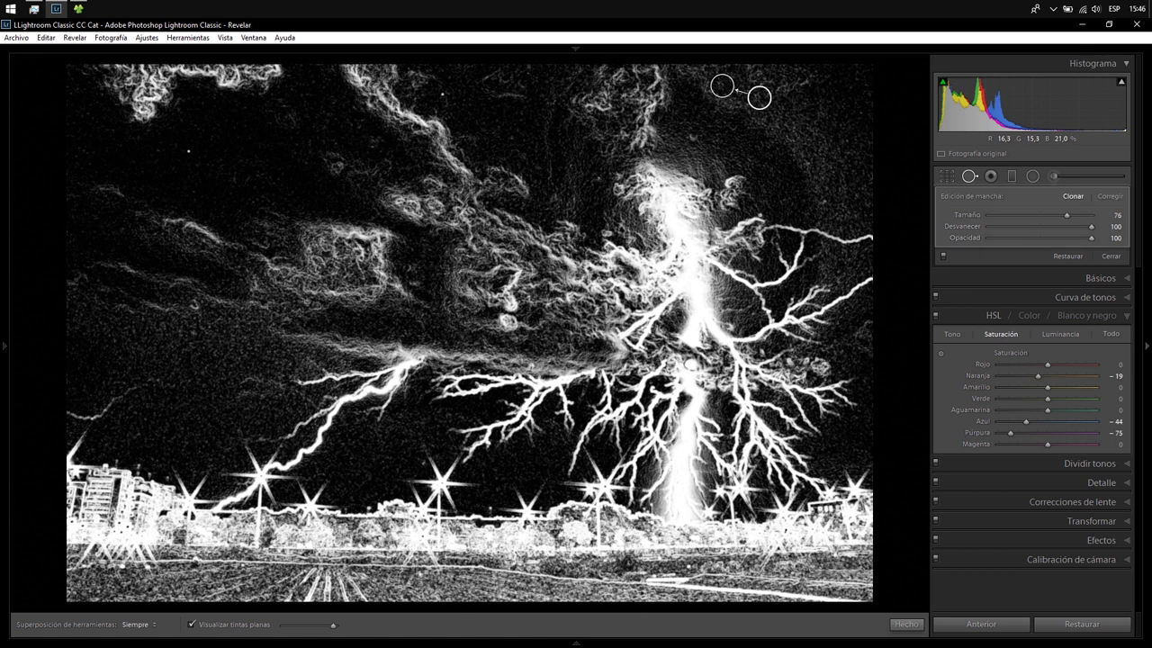
click(693, 137)
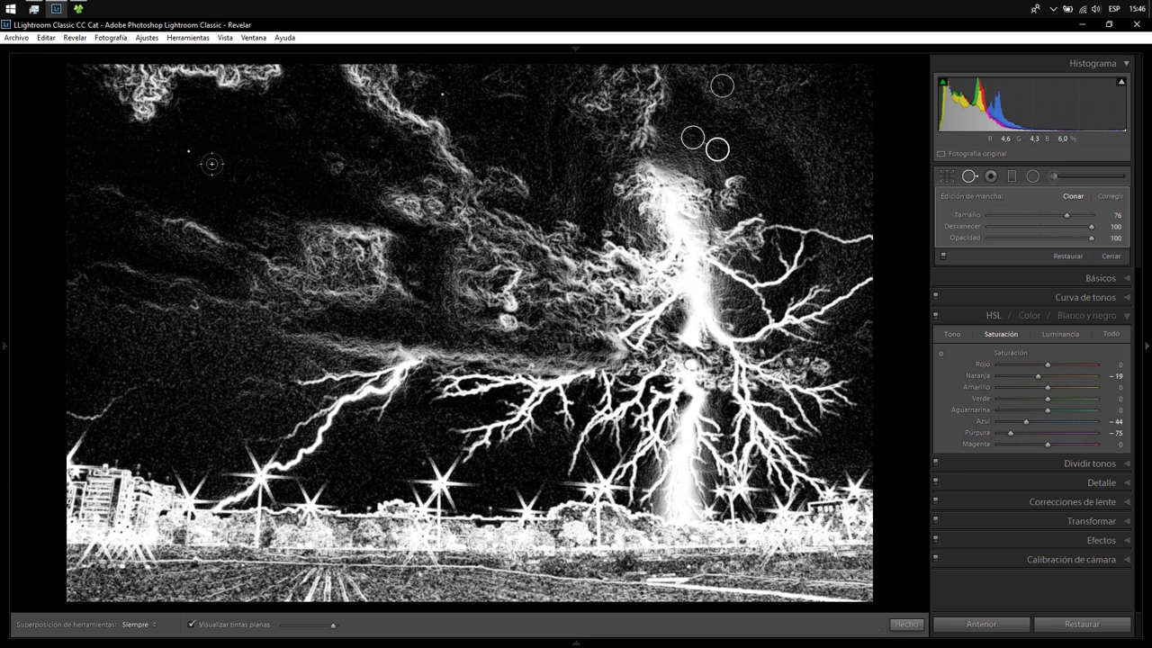
click(189, 151)
click(194, 307)
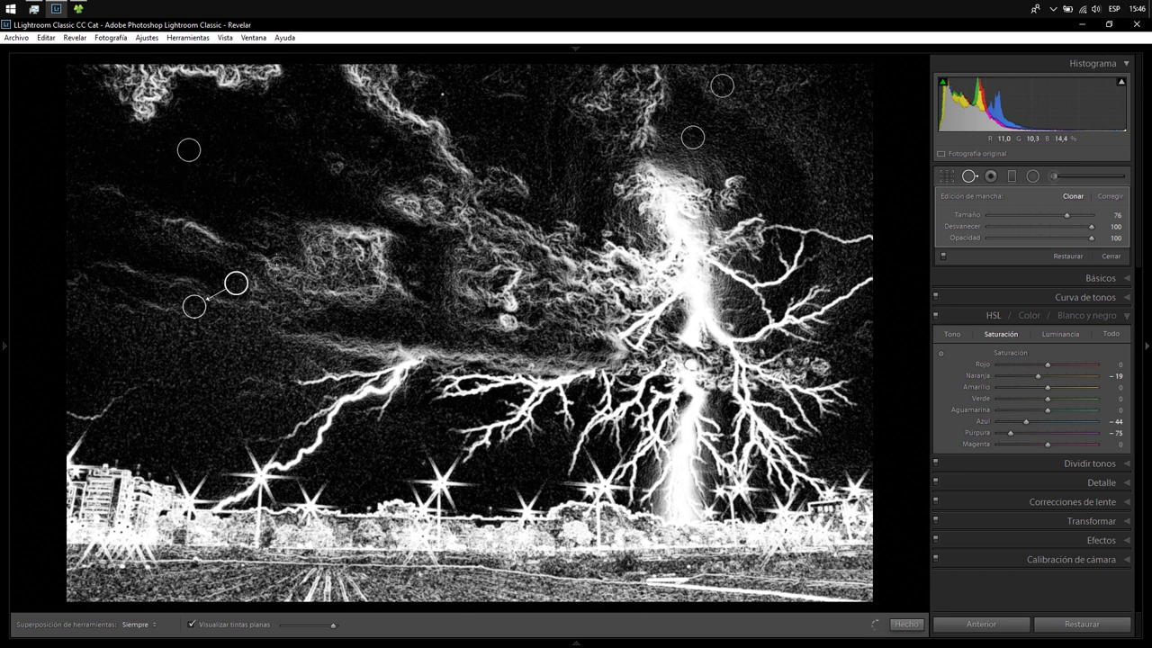
click(442, 94)
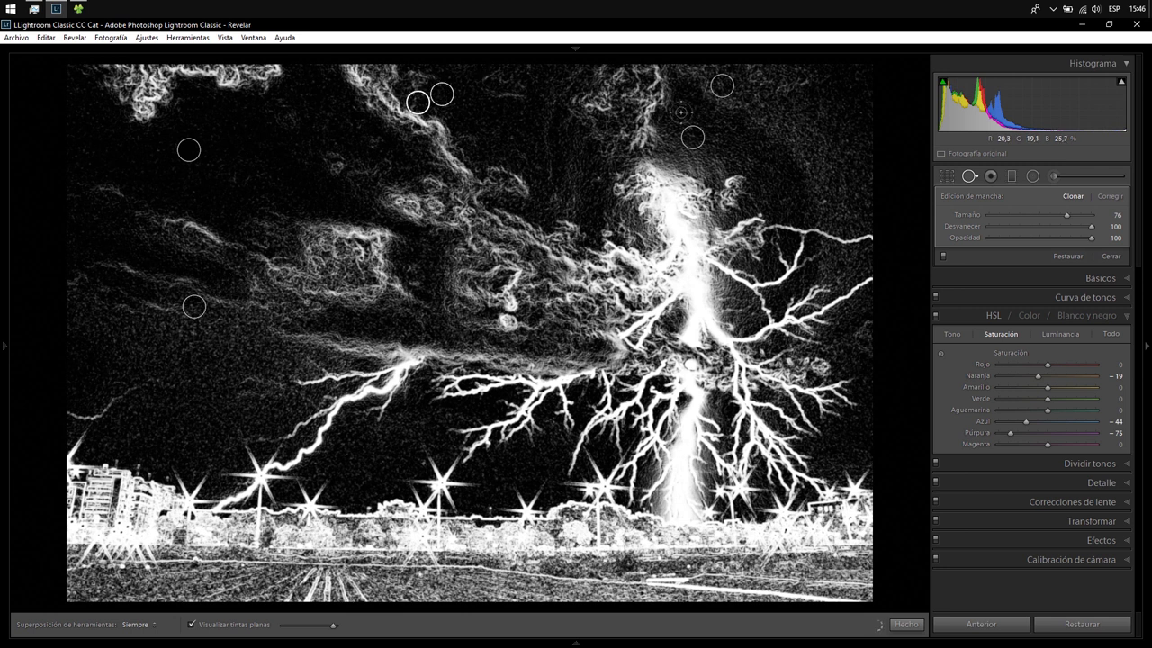
click(608, 233)
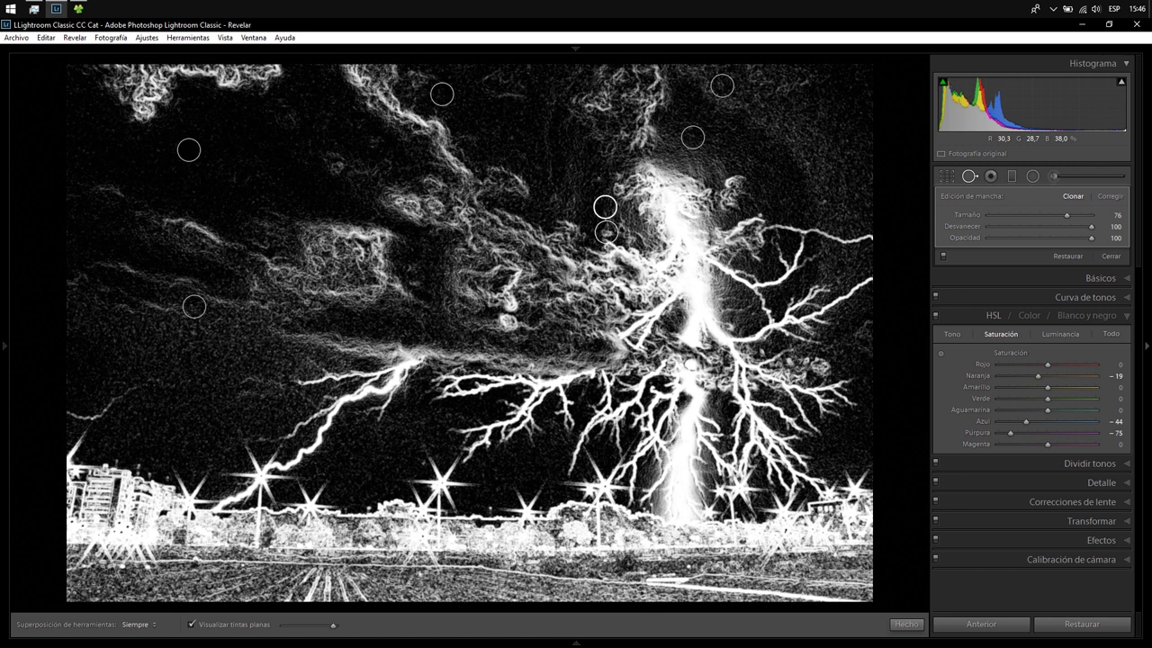
click(598, 178)
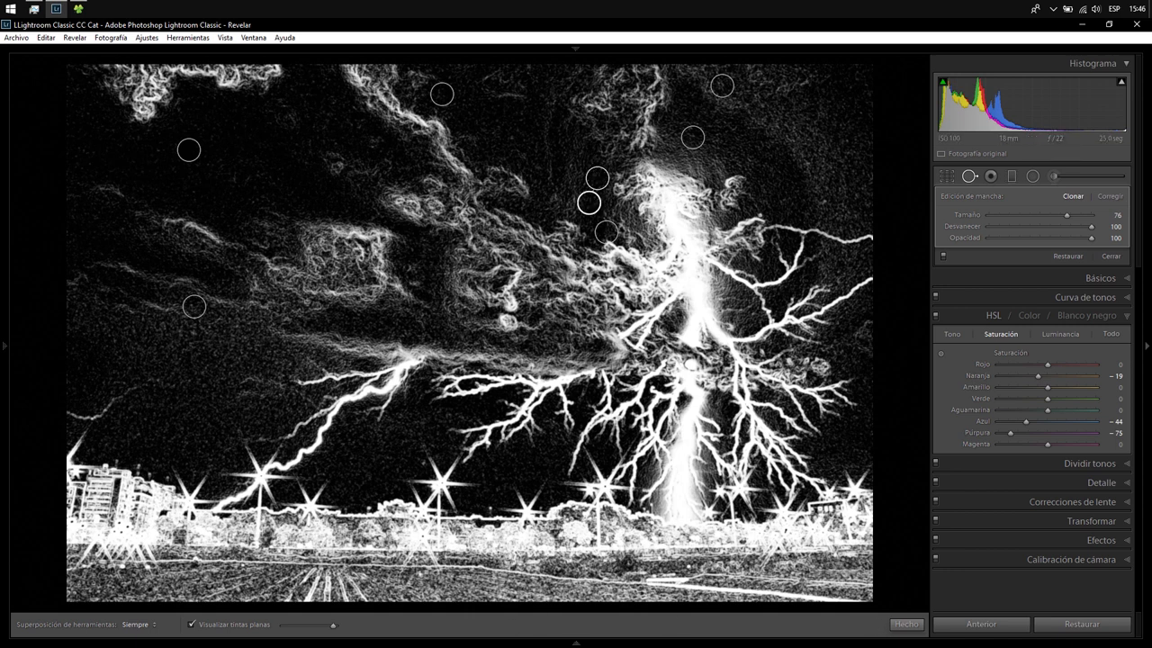
click(241, 627)
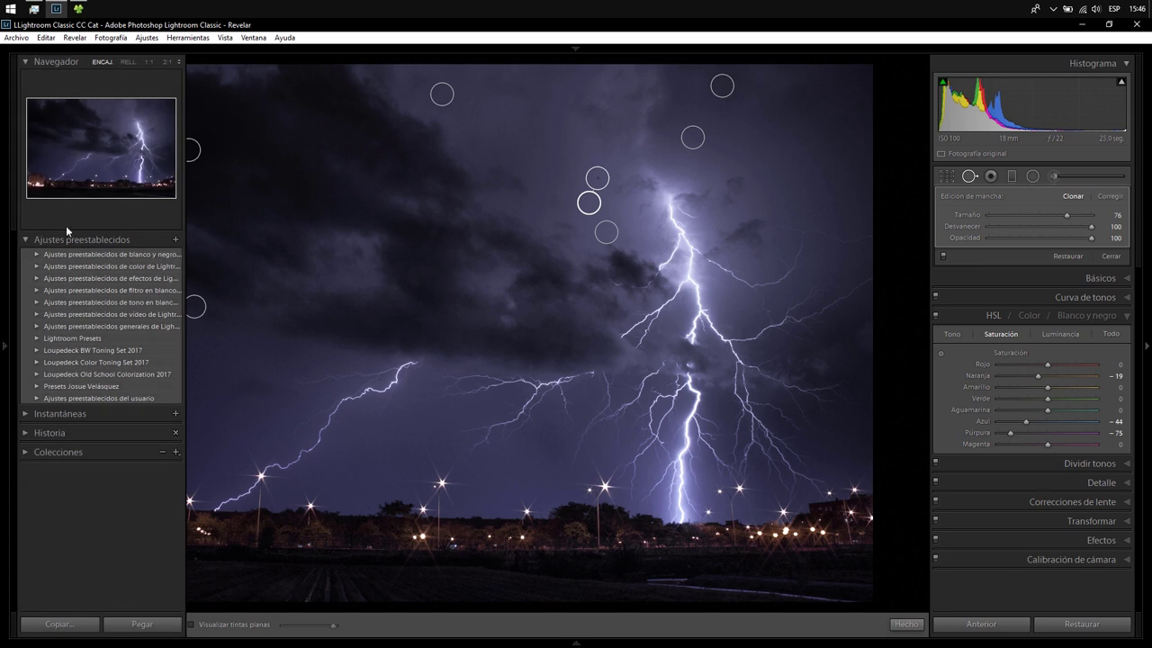
- At 1:1, move two clone sources to cleaner areas of sky
click(127, 135)
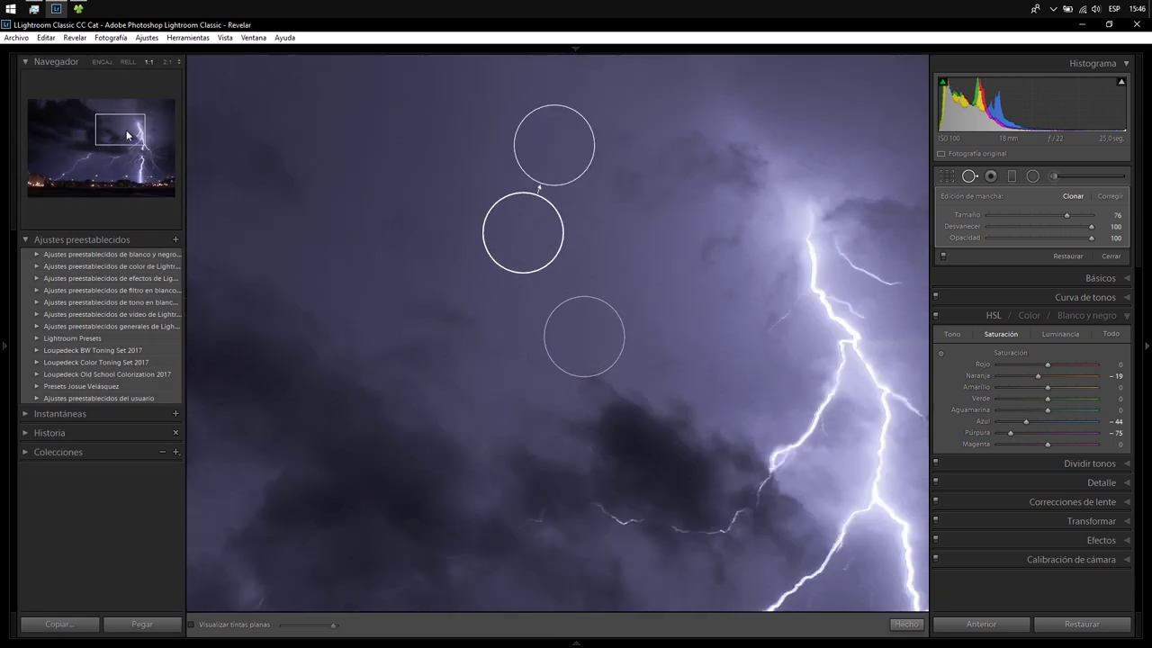
drag(564, 134, 673, 192)
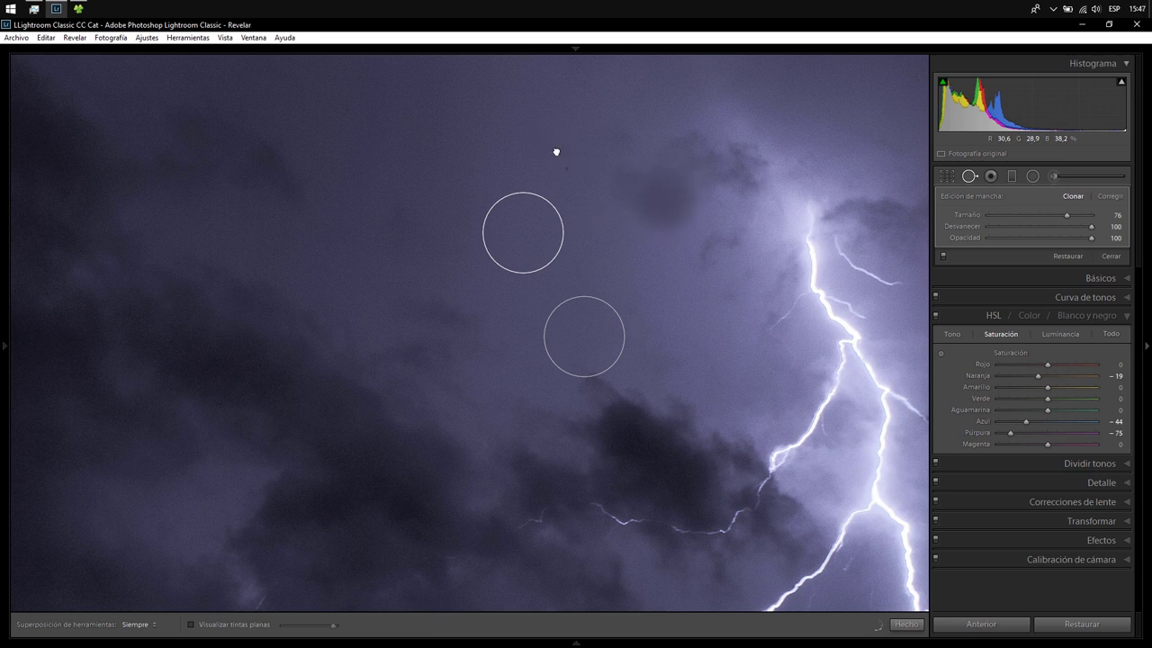
drag(537, 226, 430, 241)
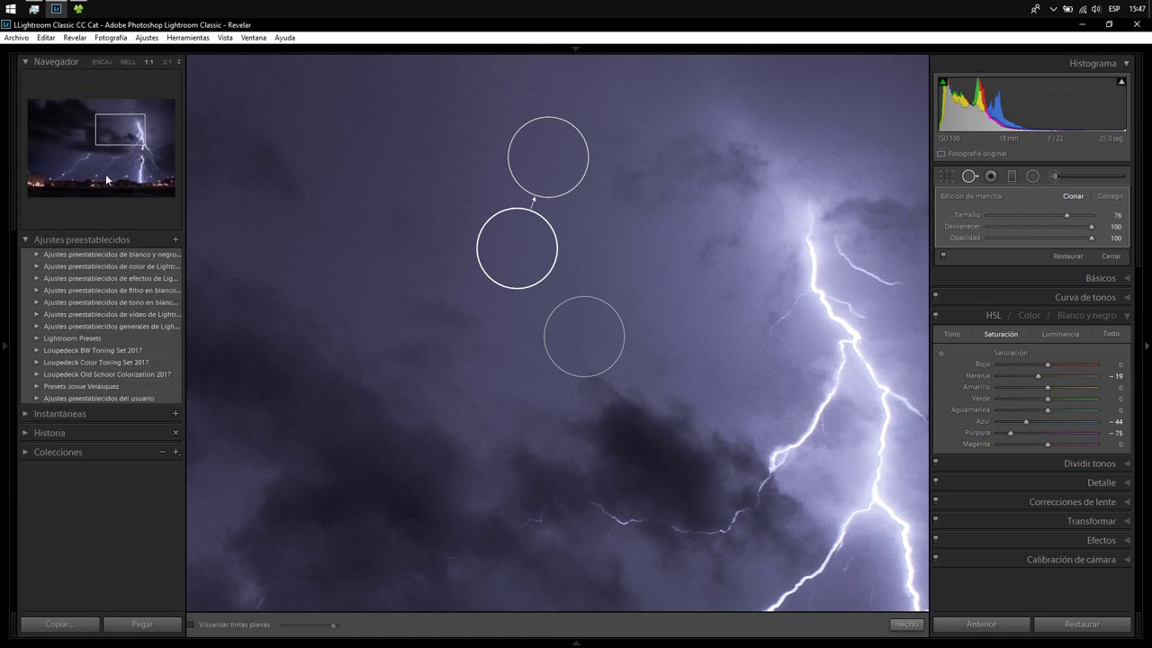
- Return to the fit view, close spot removal, and expand the Basic panel
key(z)
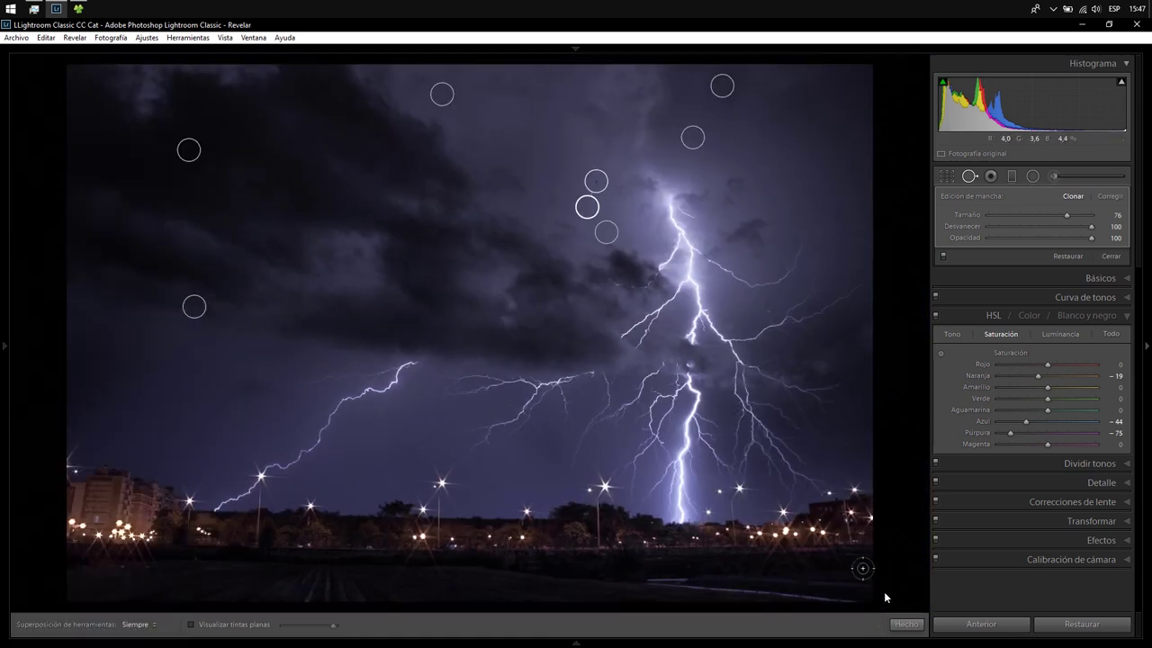
click(907, 624)
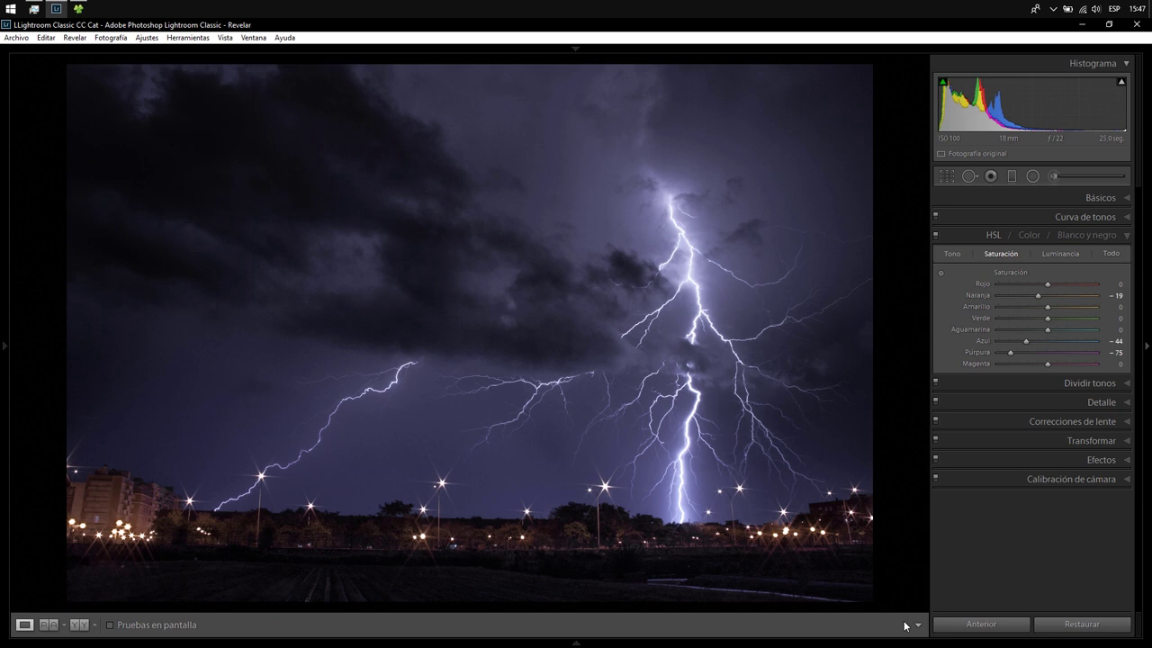
click(1127, 198)
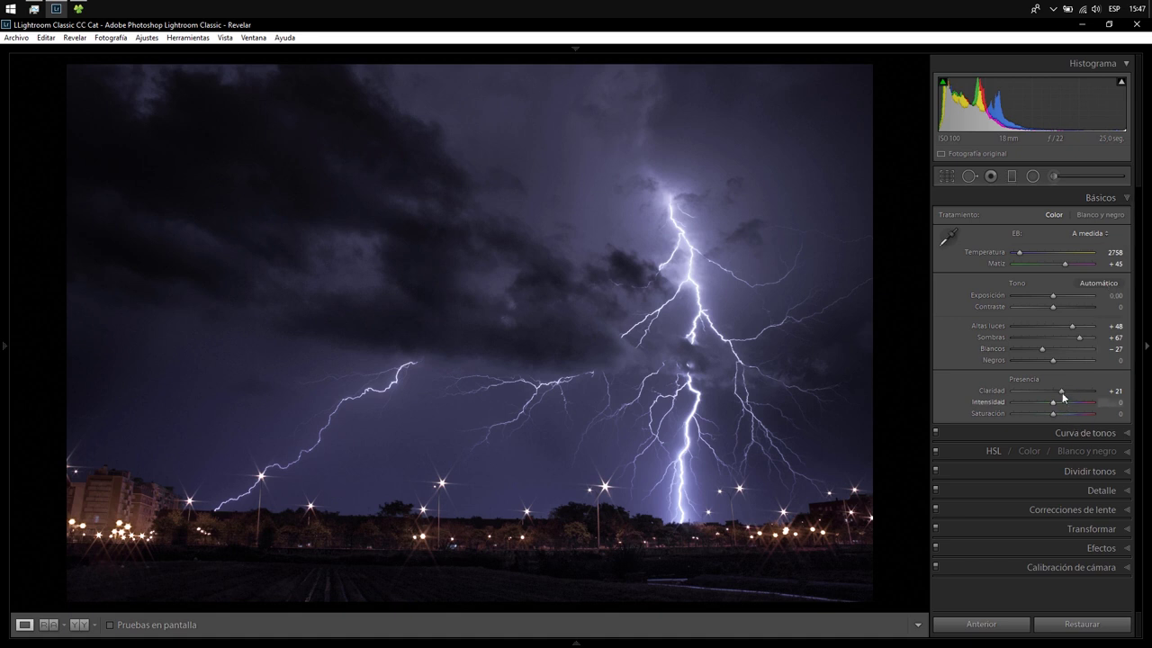
- Set Basic Clarity to +33 and Contrast to +18, leaving Vibrance at 0
drag(1063, 393, 1105, 393)
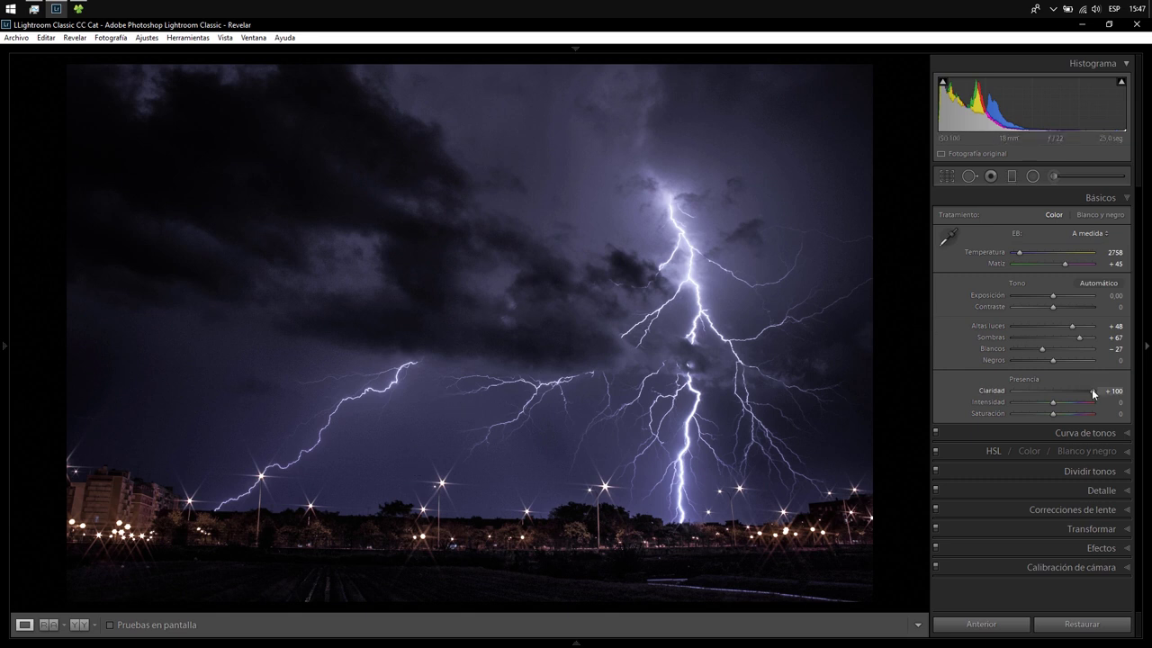
drag(1092, 391, 1065, 389)
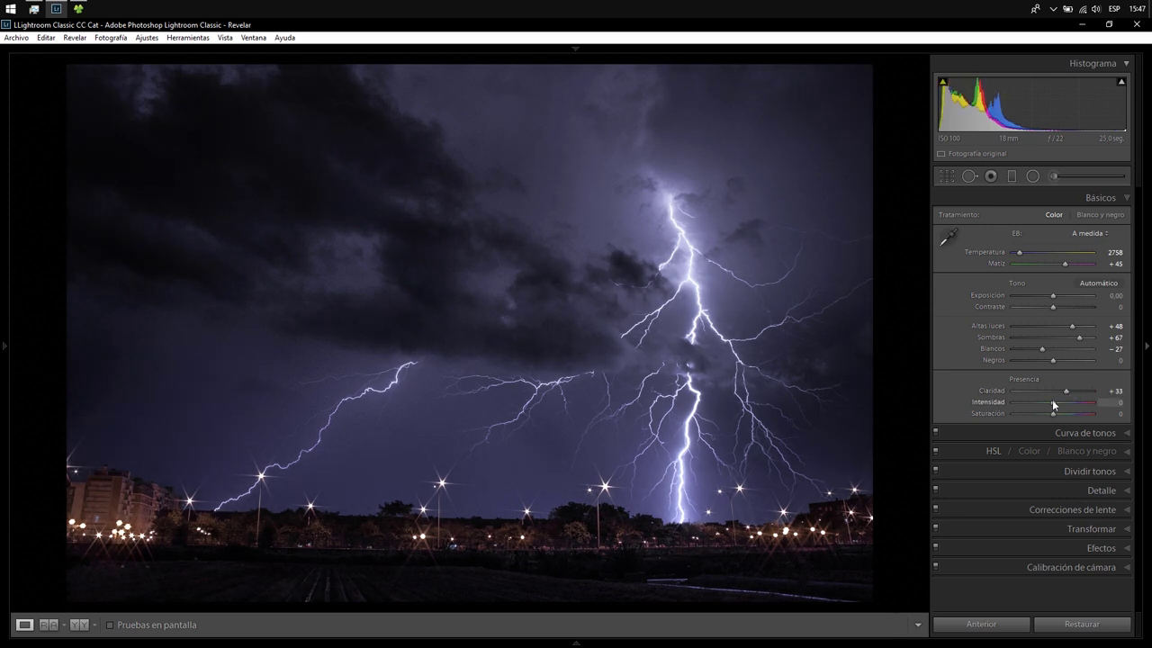
mouse_move(1112, 408)
mouse_down()
mouse_move(962, 408)
mouse_move(1062, 412)
mouse_move(1057, 403)
mouse_up()
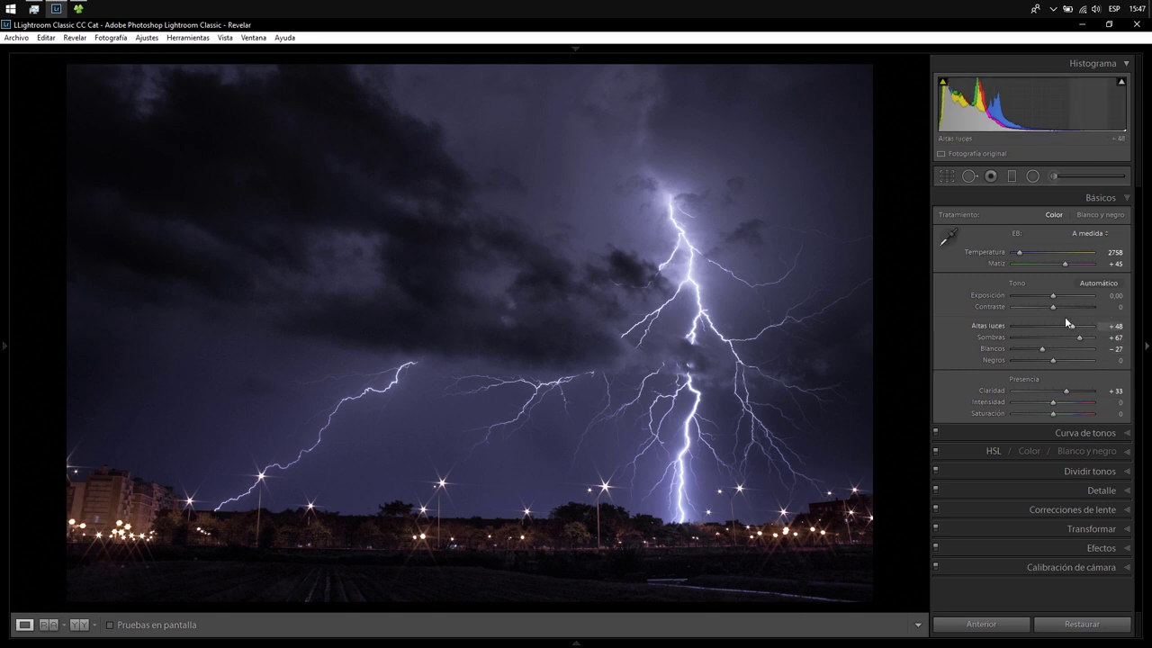
mouse_move(1054, 307)
mouse_down()
mouse_move(1084, 307)
mouse_move(969, 312)
mouse_move(1058, 317)
mouse_up()
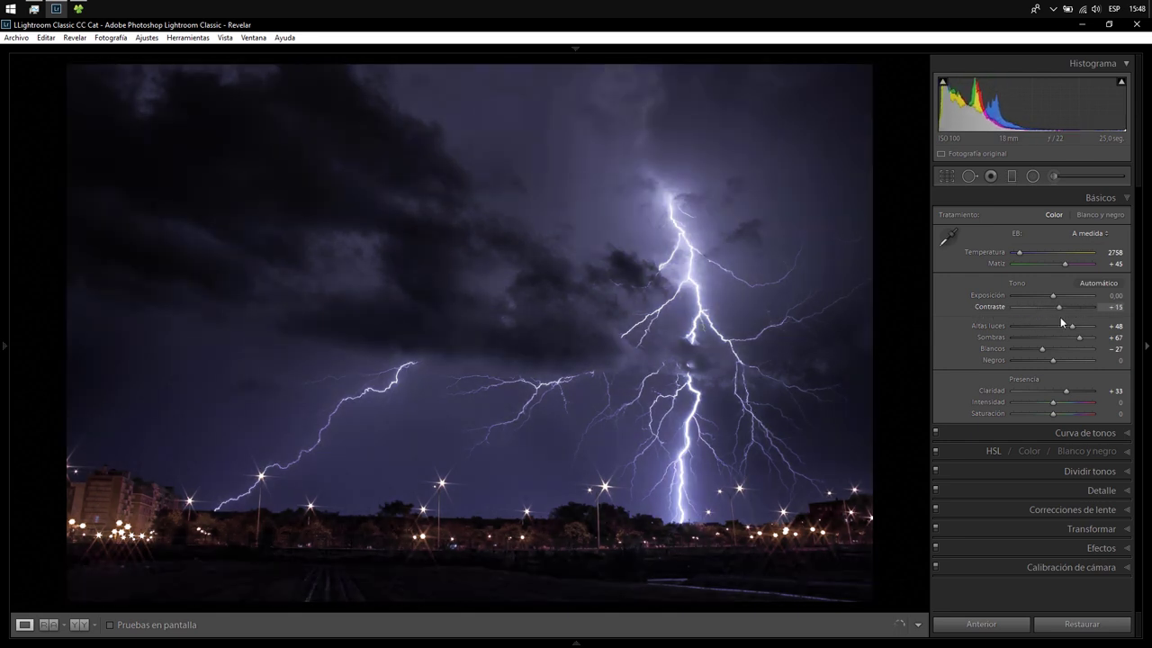
drag(1061, 317, 1061, 317)
- Cool the existing horizon graduated filter to Temperature 27
click(1012, 176)
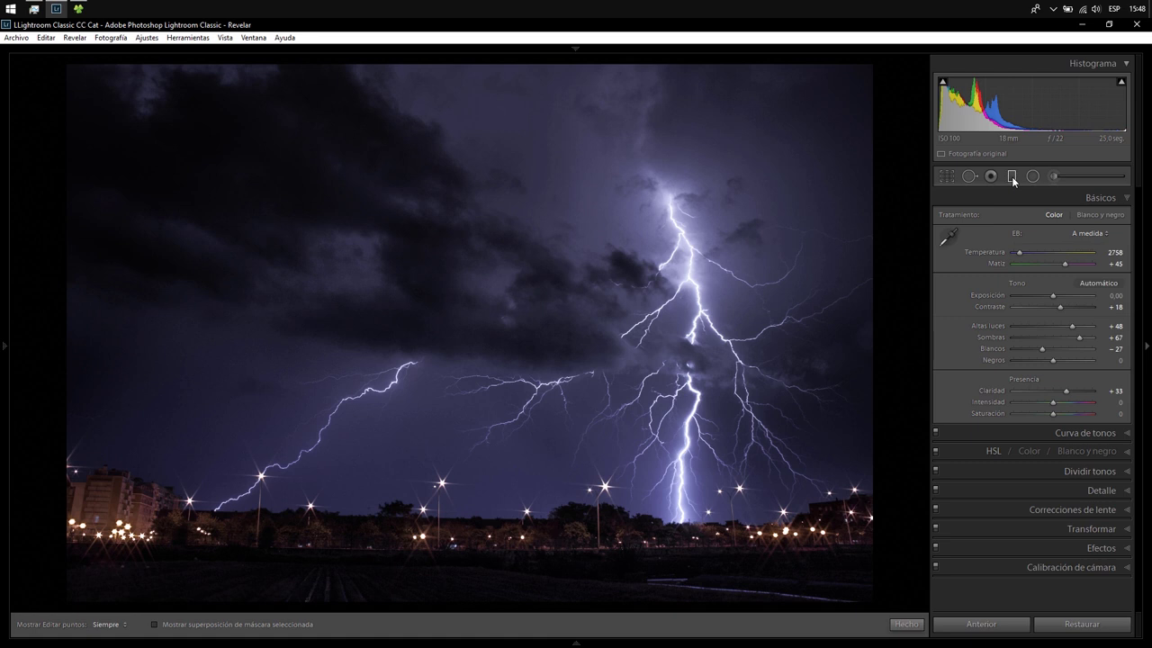
click(513, 434)
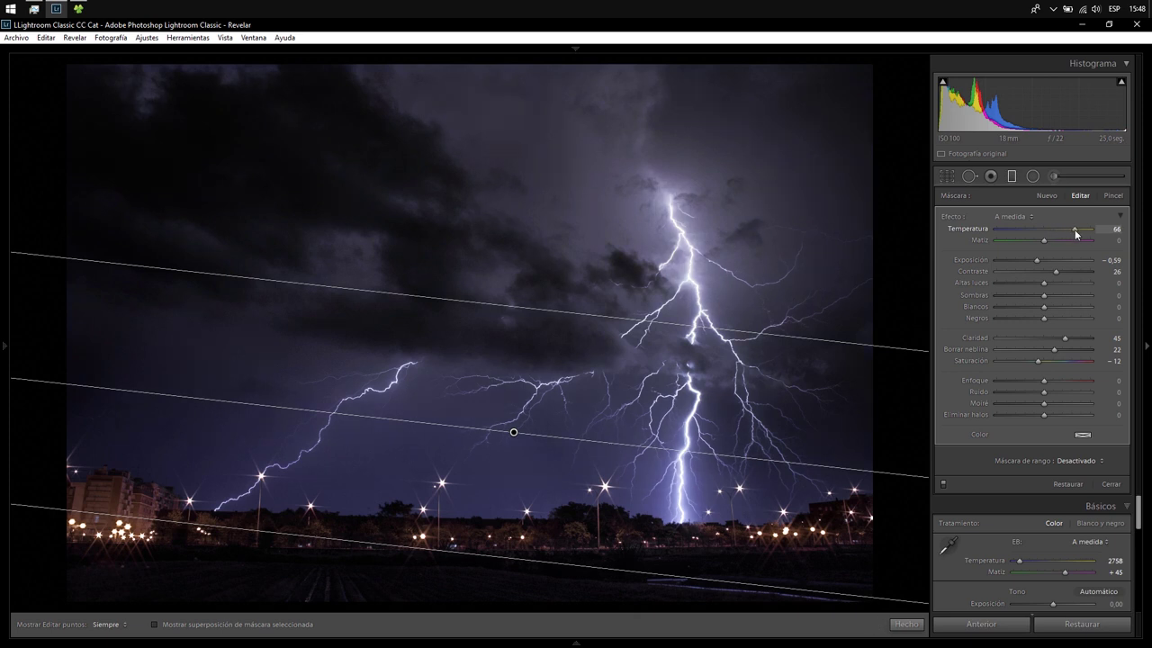
drag(1083, 229, 1076, 231)
- Lower the horizon filter's top edge and add a new zeroed graduated filter over the upper sky
drag(592, 315, 576, 373)
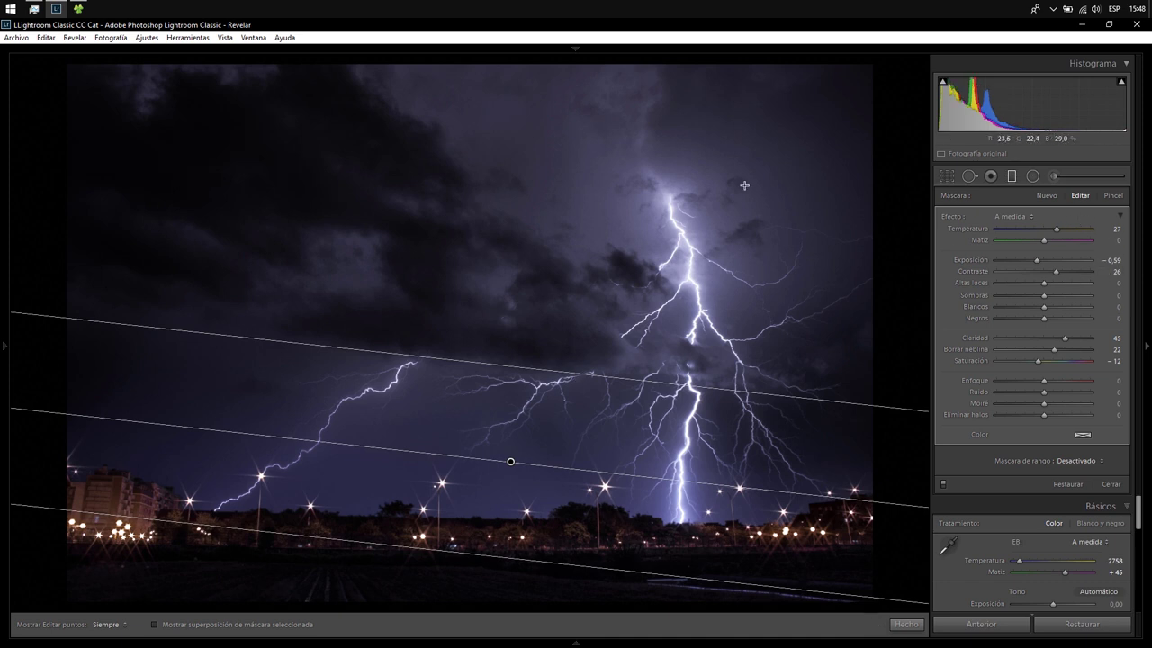
drag(781, 84, 733, 283)
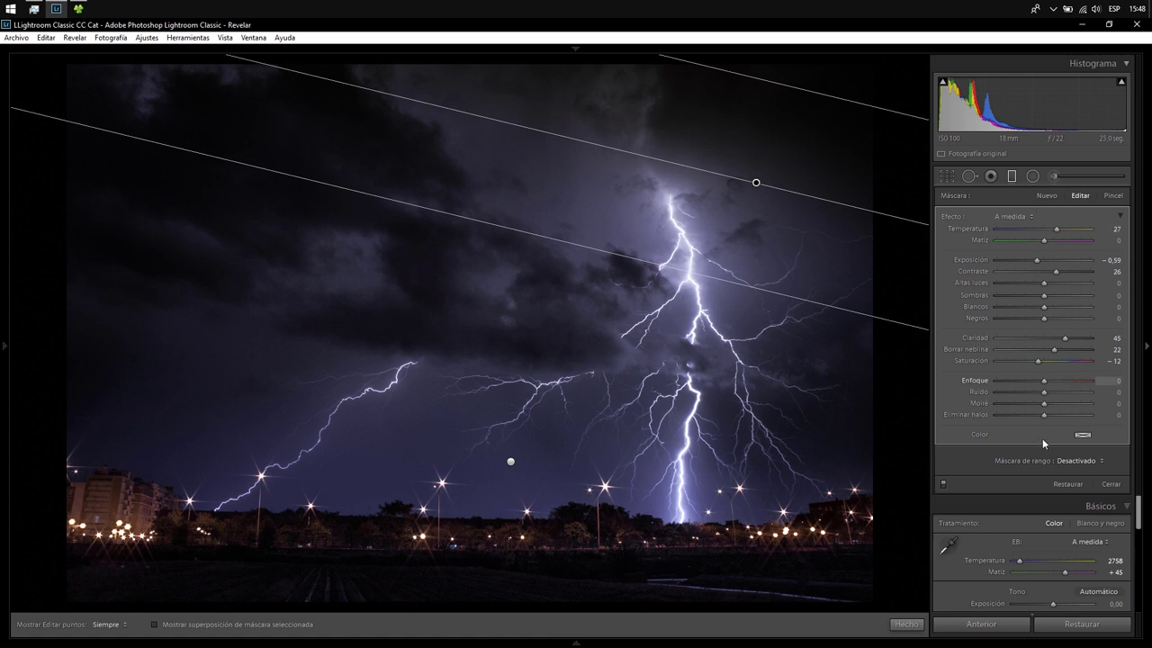
double_click(959, 219)
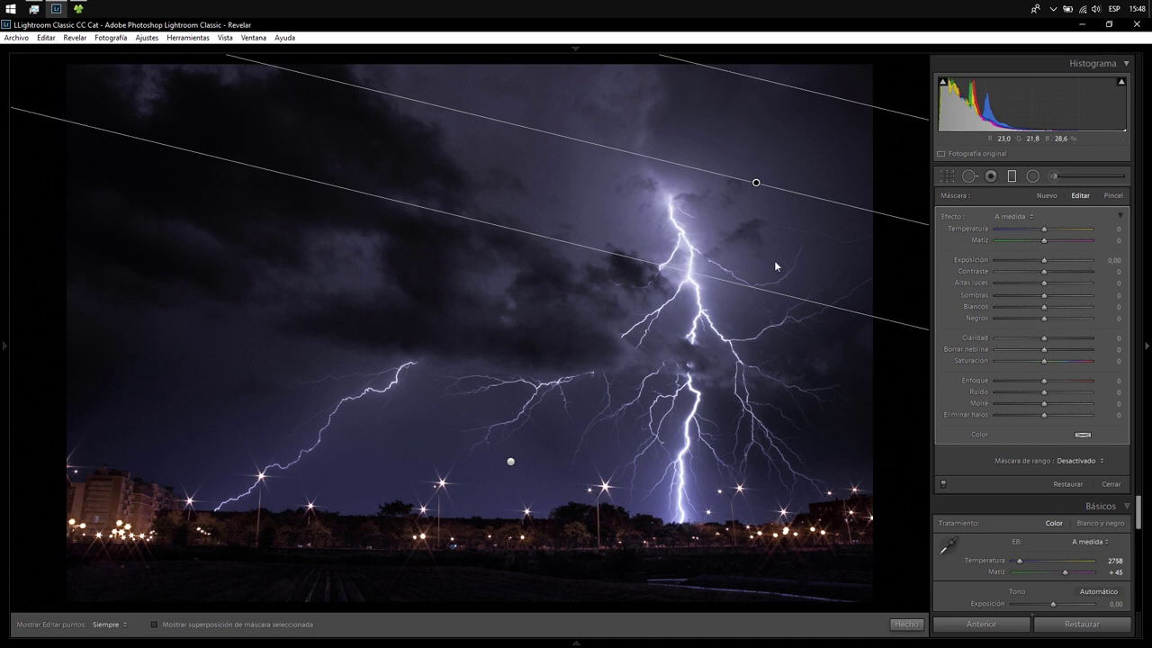
- Tilt the sky gradient near-horizontal, widen it, darken it to about -0.9 exposure, and add a diagonal gradient
mouse_move(605, 149)
mouse_down()
mouse_move(602, 159)
mouse_move(621, 138)
mouse_up()
drag(719, 80, 716, 15)
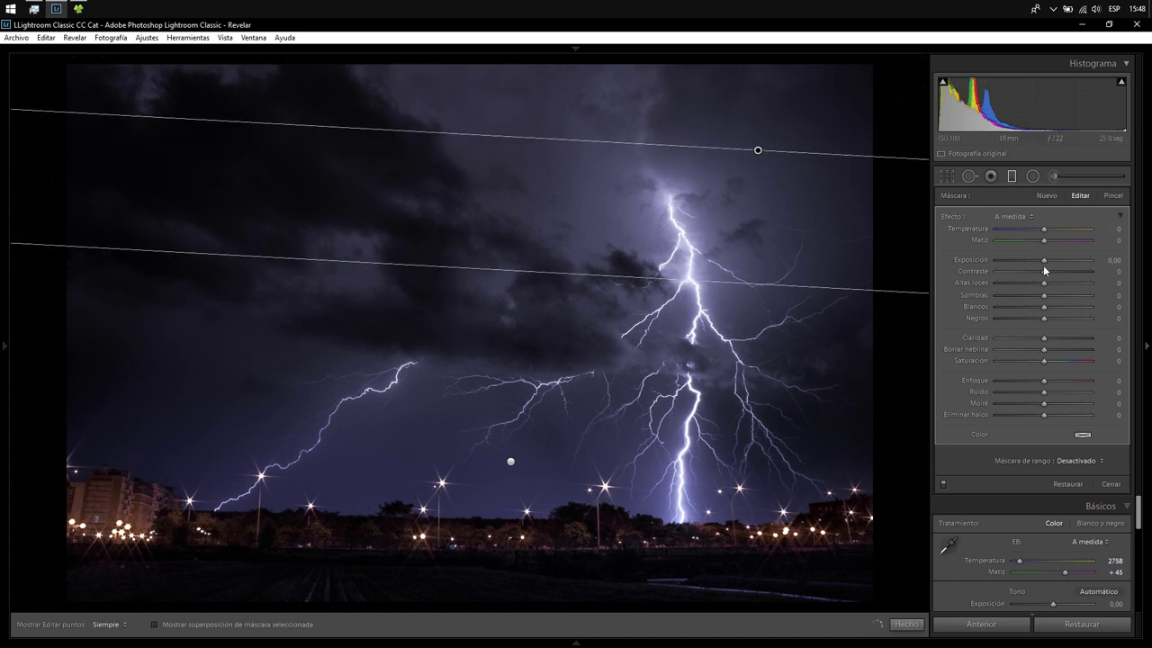
drag(1044, 261, 1036, 261)
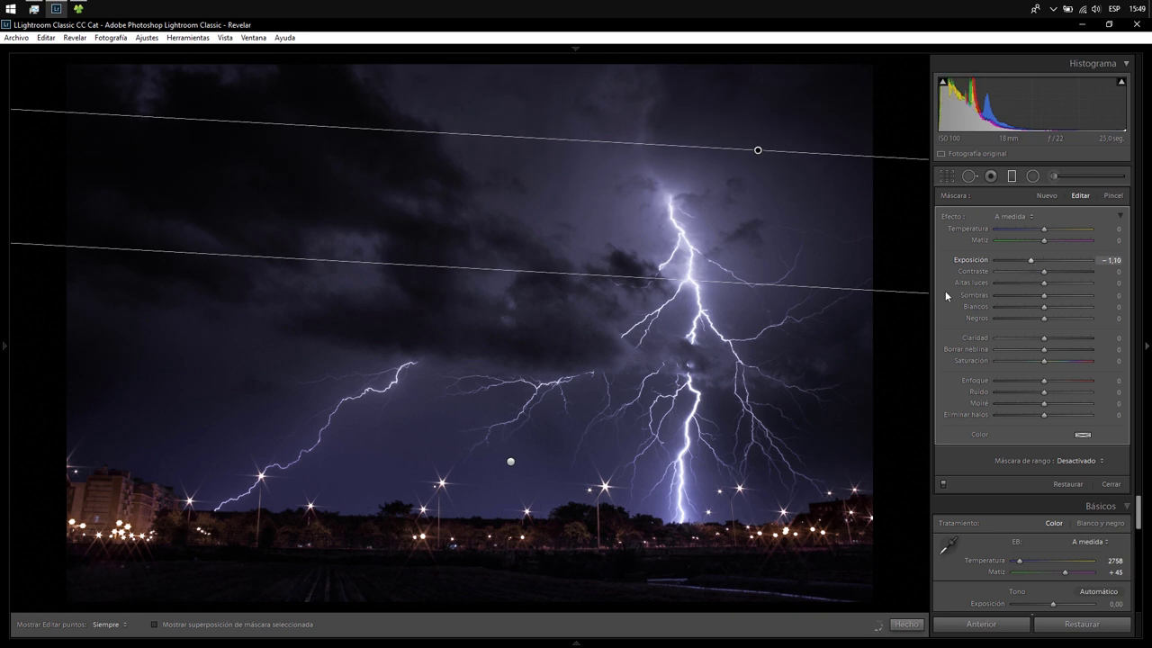
drag(852, 241, 552, 397)
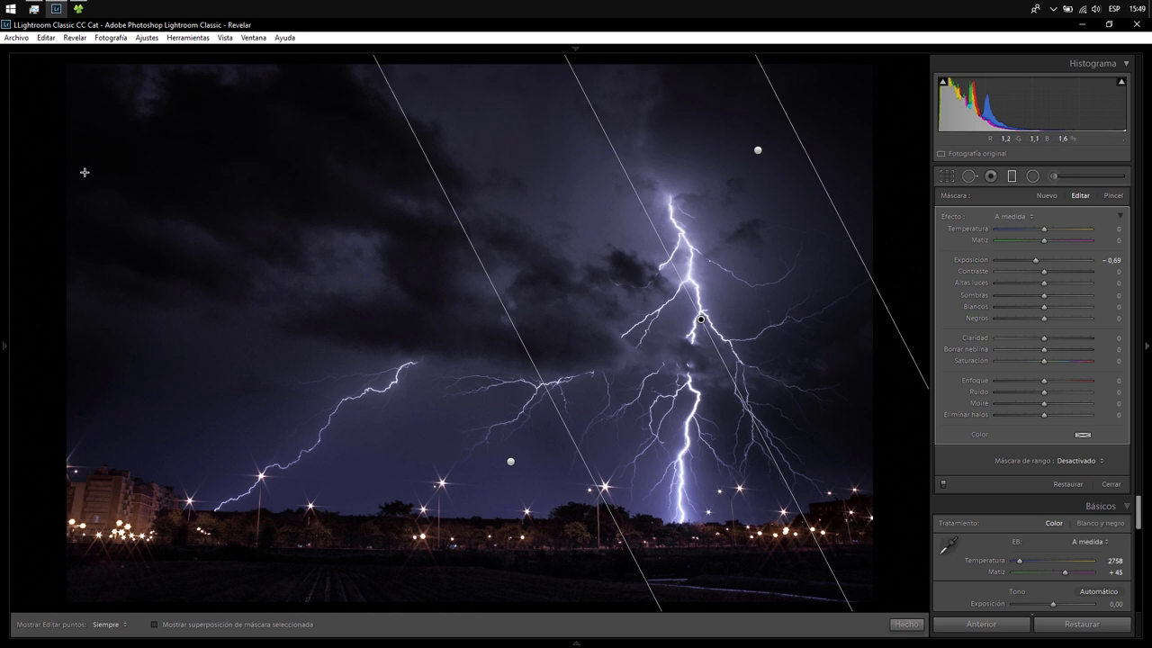
- Draw a diagonal gradient from the top-left, trying Highlights, Shadows and Blacks but leaving them at 0
drag(84, 172, 300, 347)
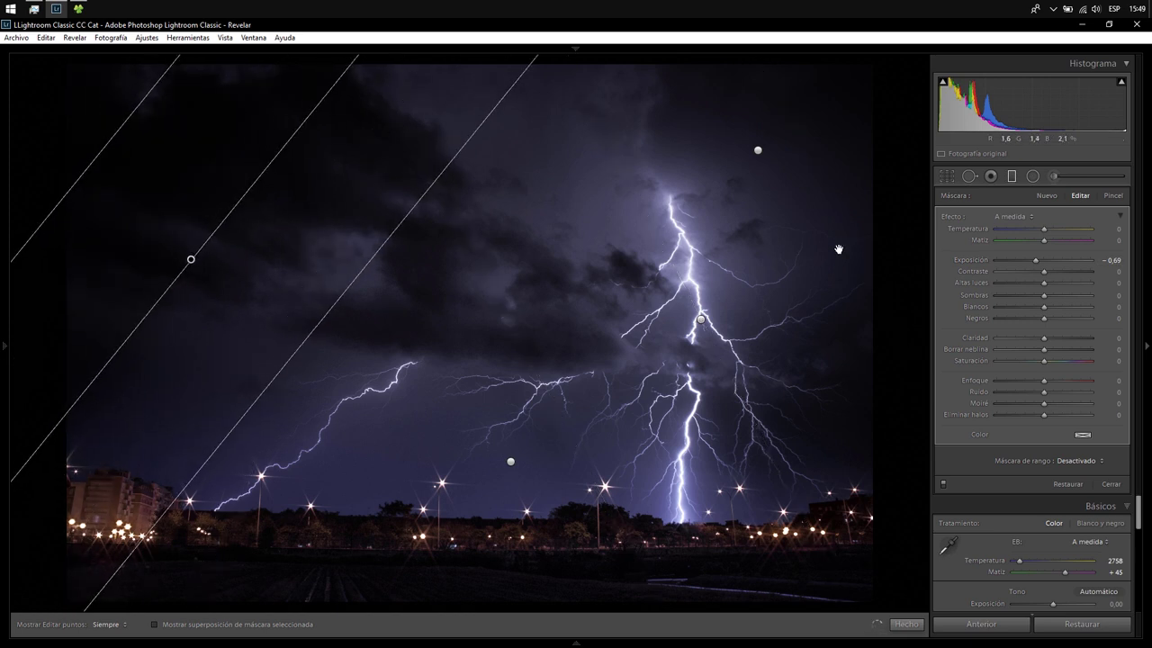
drag(1038, 261, 1091, 283)
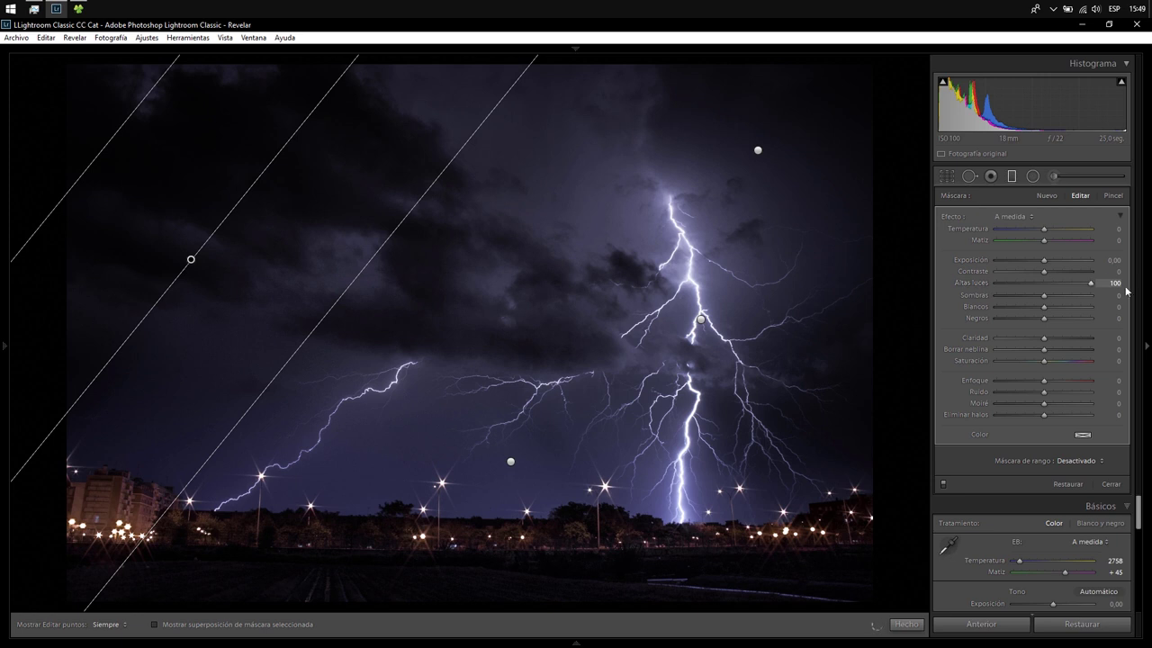
double_click(1092, 283)
click(1069, 294)
double_click(1068, 296)
drag(1073, 318, 1076, 318)
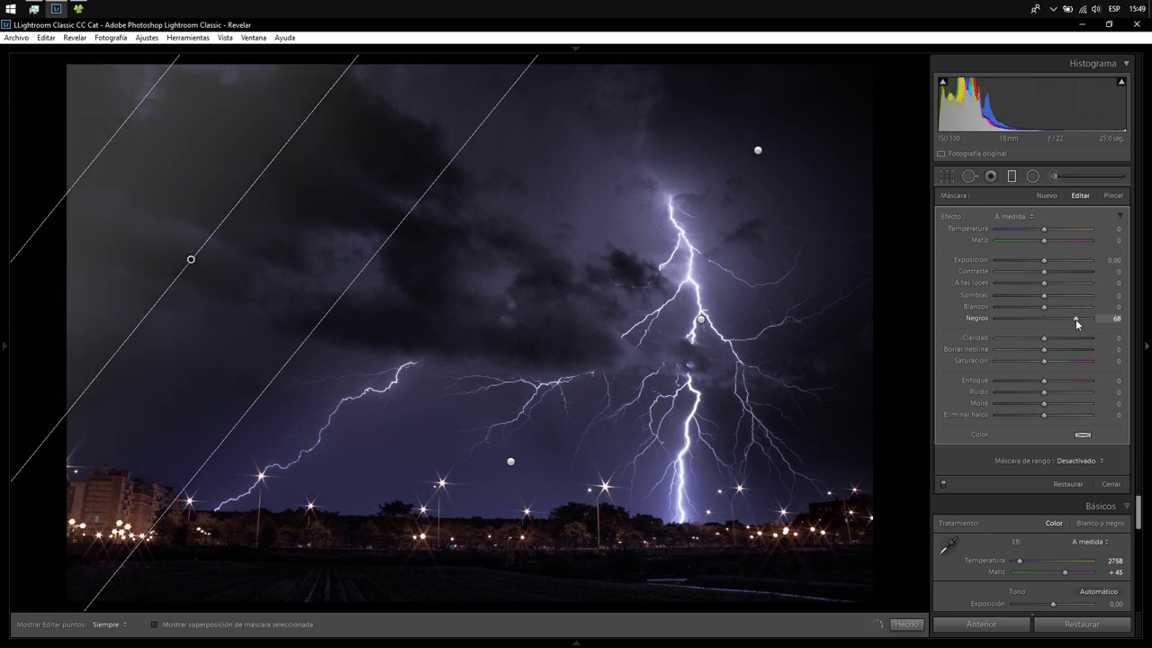
double_click(1076, 318)
- Set the new gradient's Exposure to +1.04, tilt it steeply, and finish mask editing
drag(1045, 262, 1049, 264)
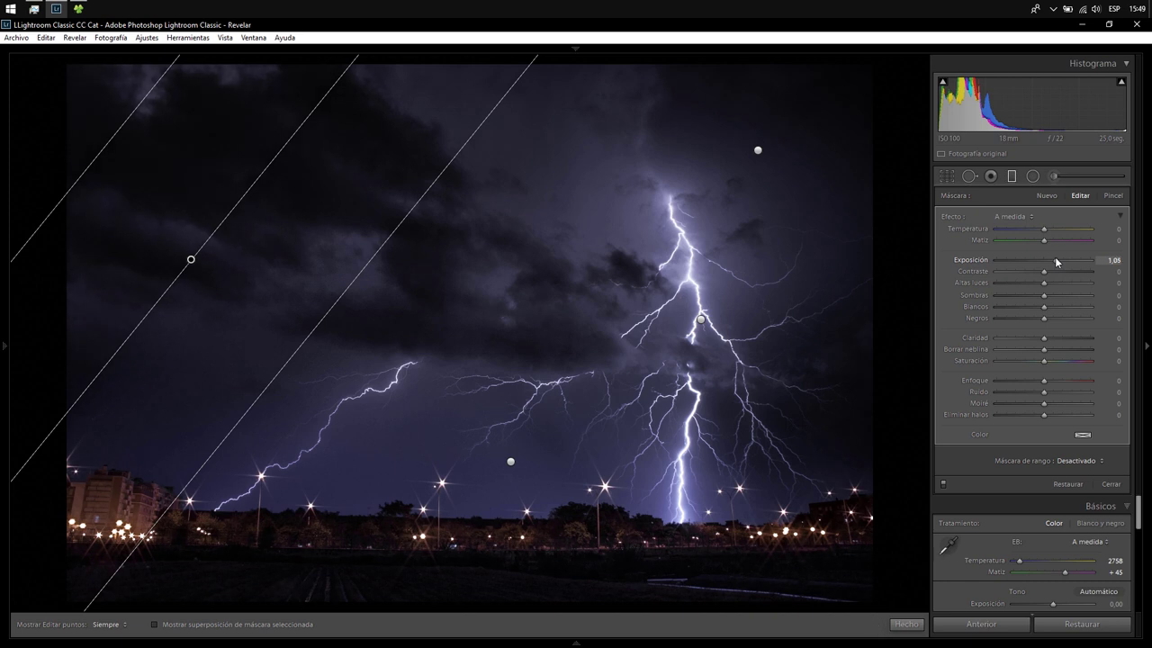
drag(1058, 261, 1057, 261)
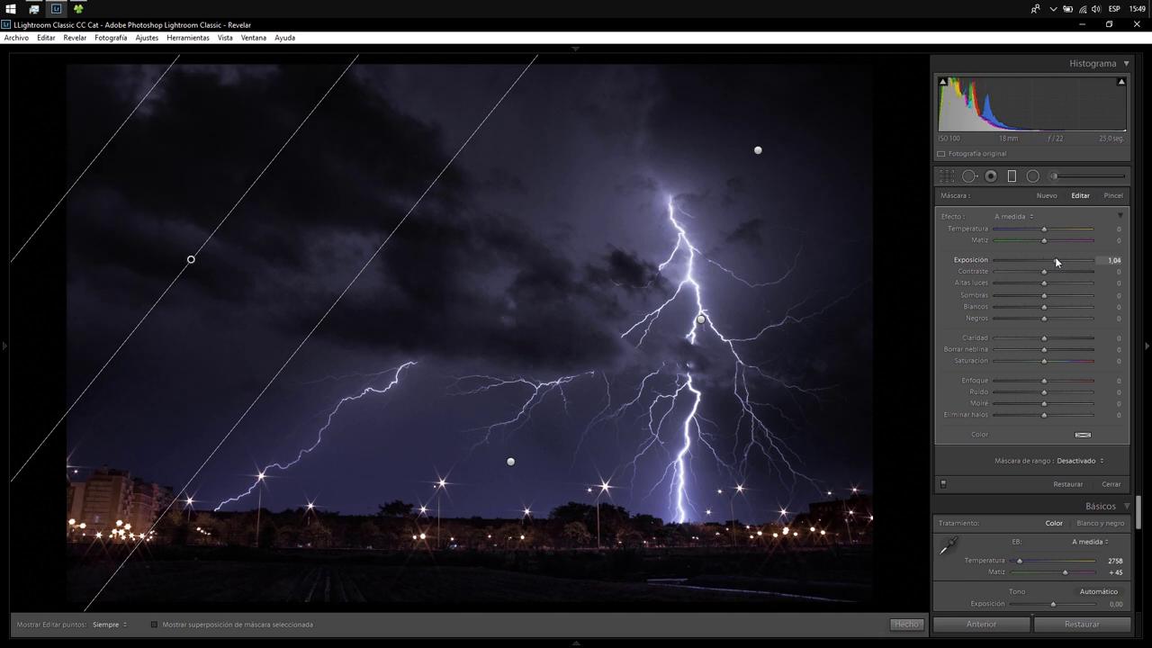
drag(310, 112, 357, 163)
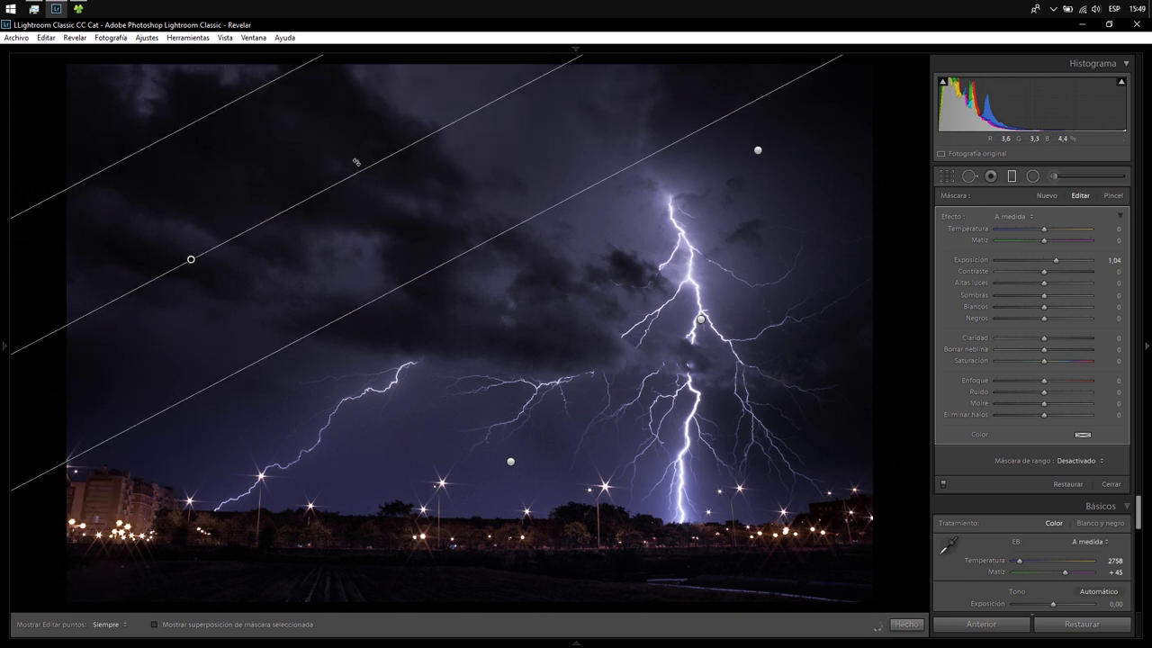
mouse_move(332, 116)
mouse_down()
mouse_move(267, 29)
mouse_move(159, 0)
mouse_up()
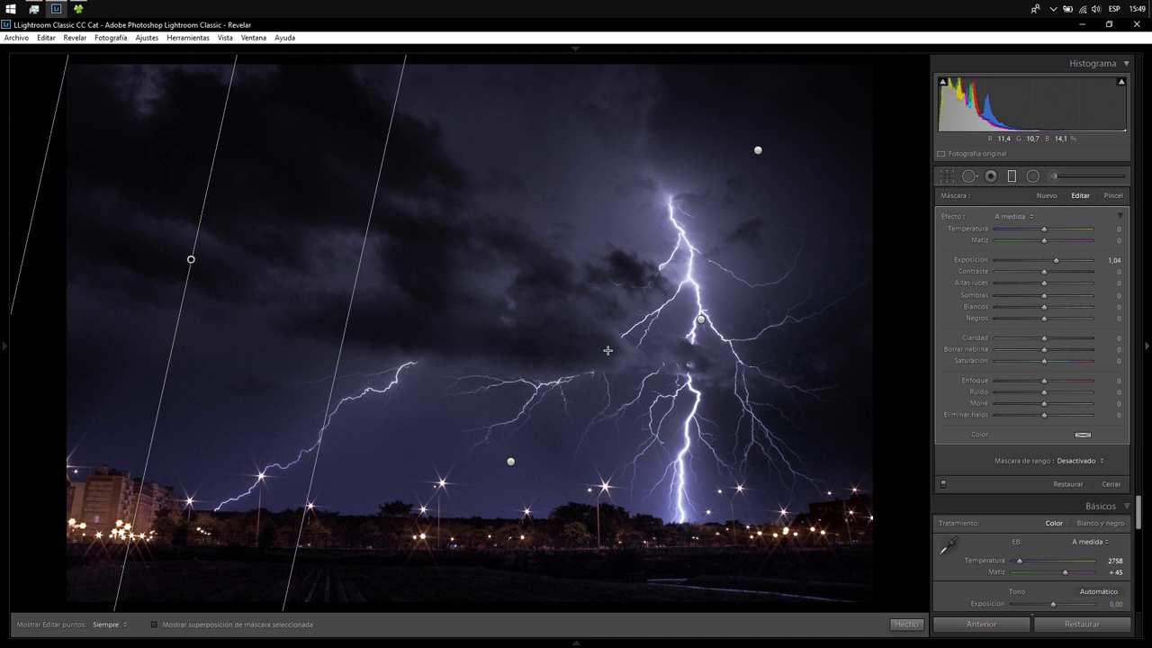
click(905, 624)
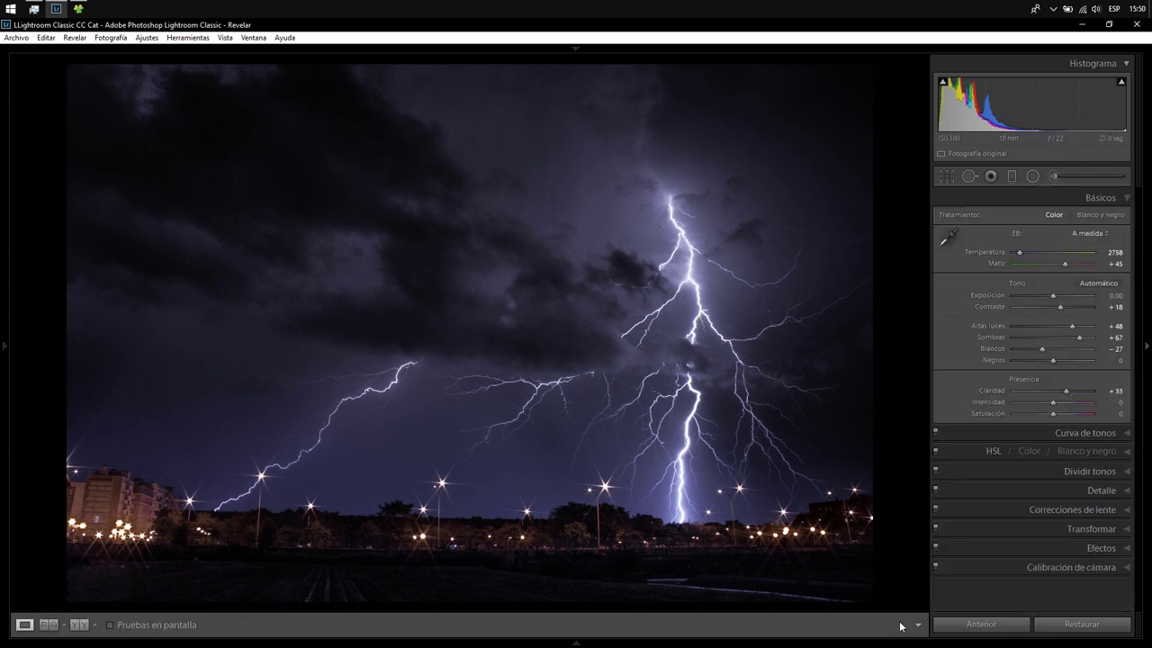
- Show Before/After side by side and zoom in past 1:1 on the buildings
click(80, 625)
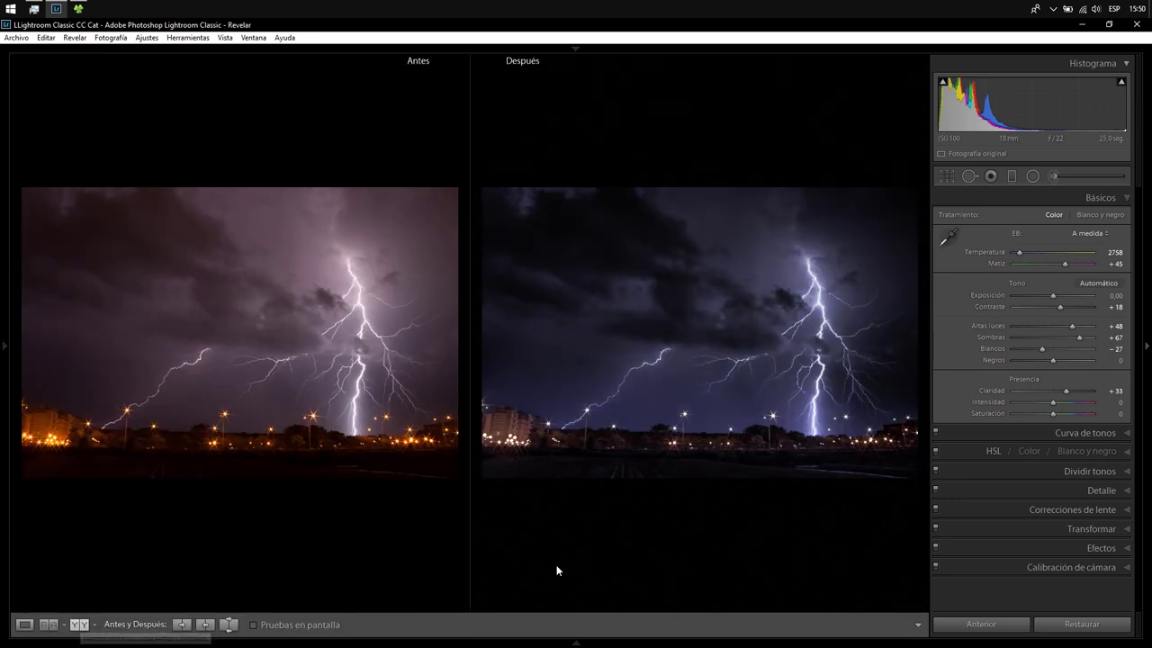
click(519, 426)
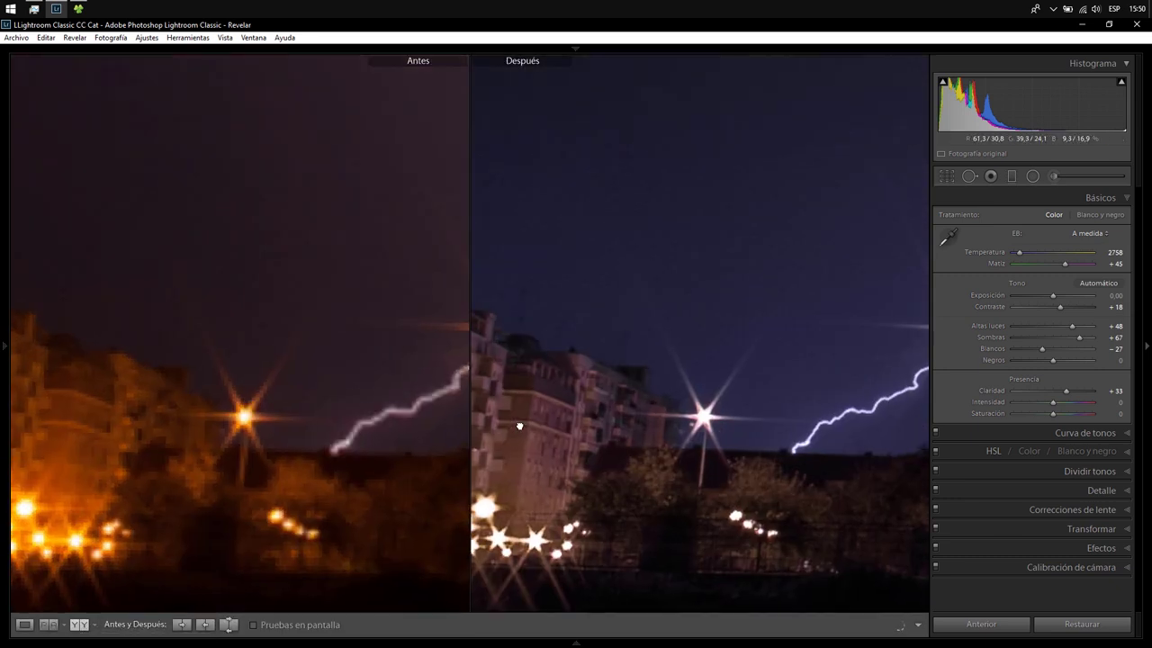
drag(520, 424, 702, 423)
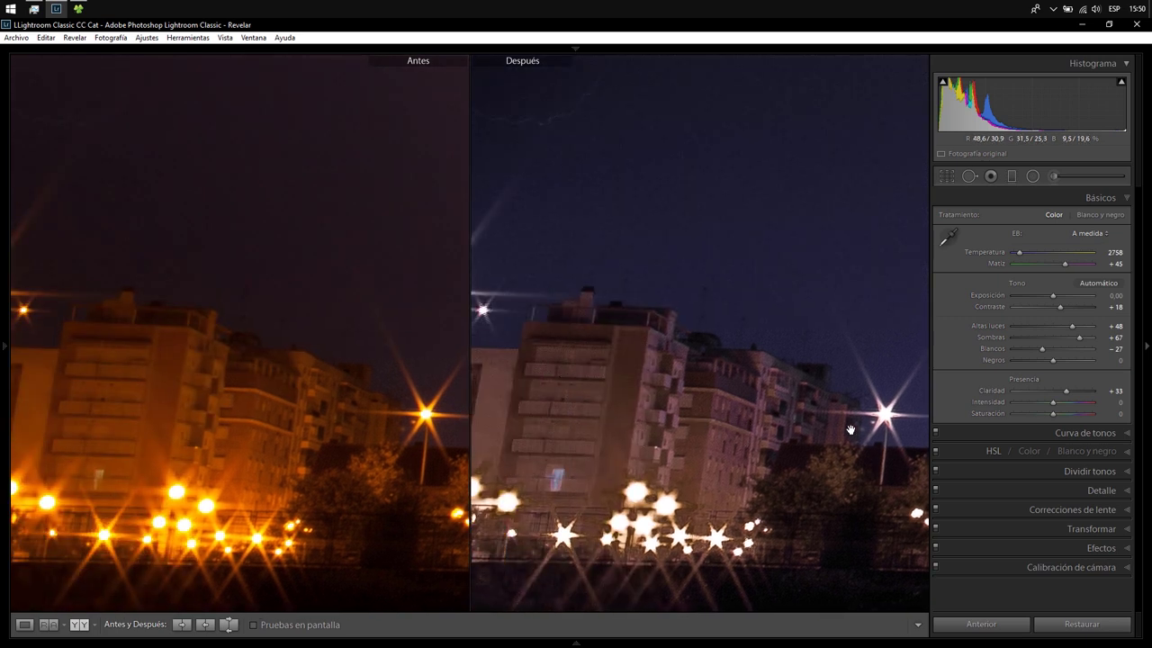
key(ctrl+equal)
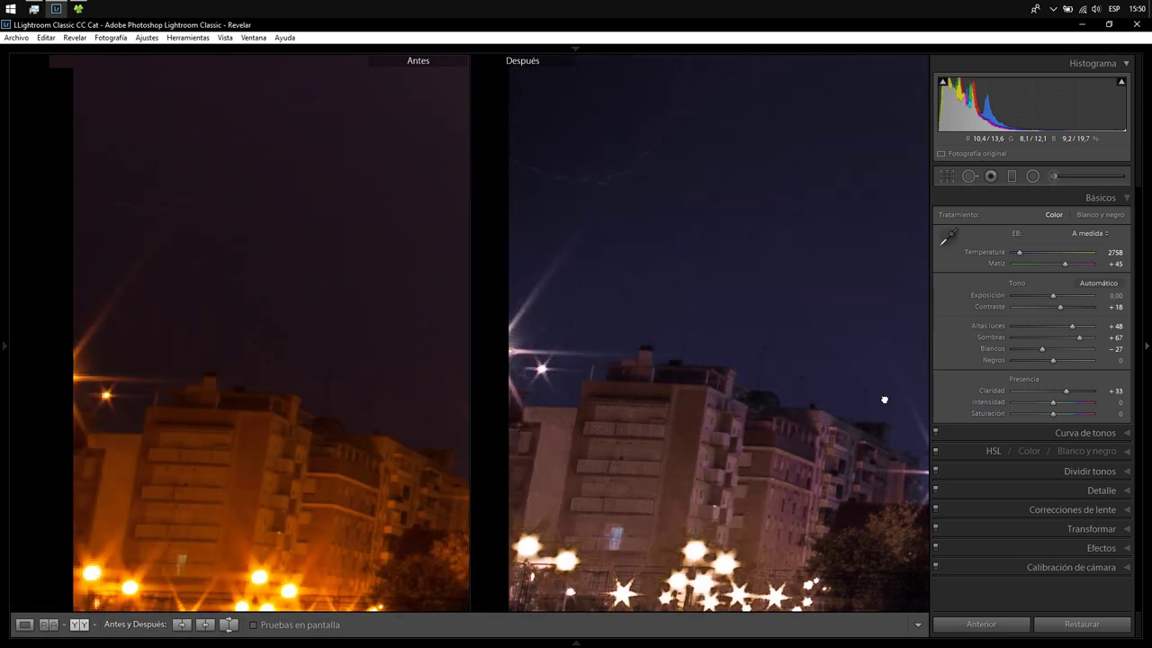
key(ctrl+equal)
key(ctrl+equal)
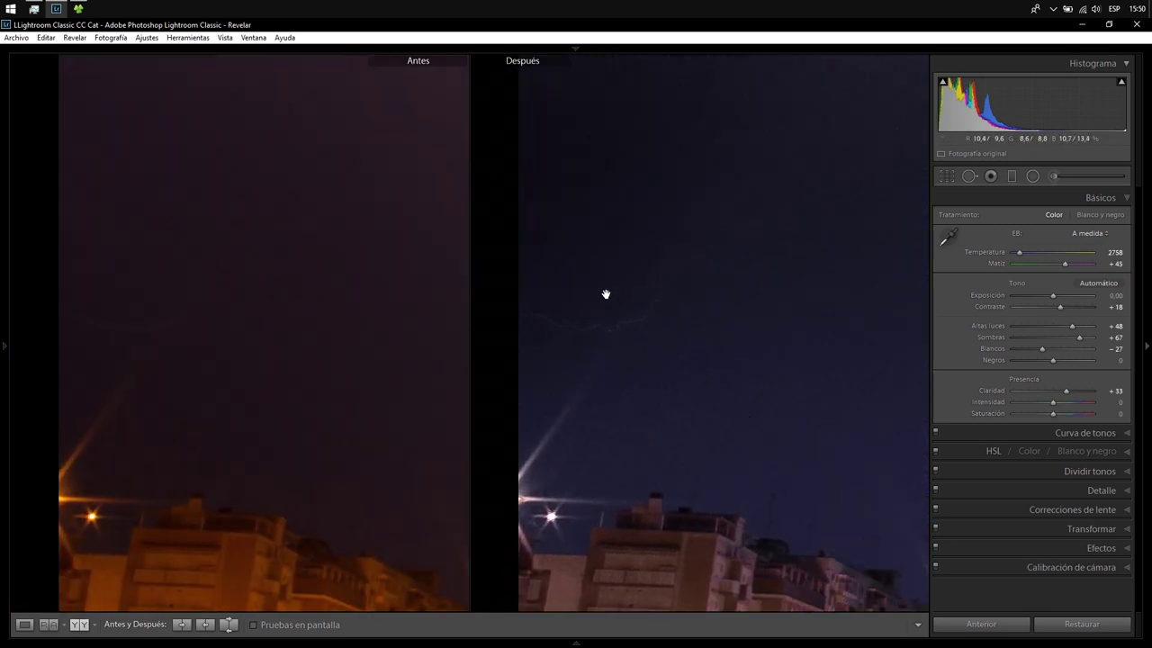
- Inspect the lightning bolt and streetlamps close up in both versions, then zoom back to Fit
click(712, 375)
click(836, 383)
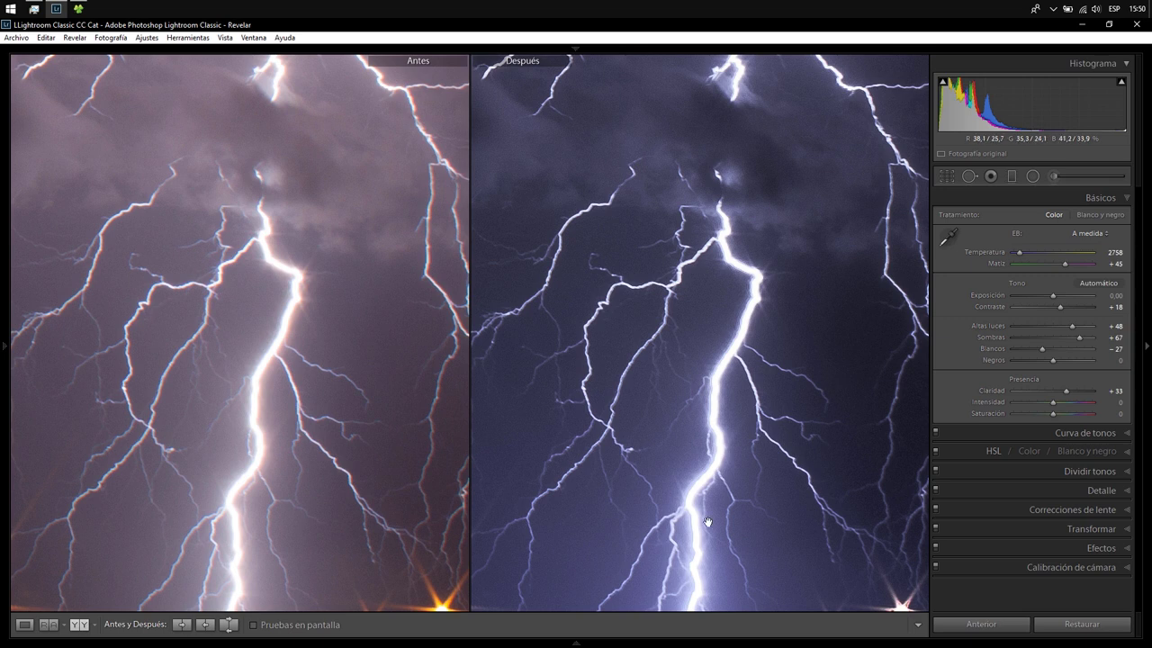
click(793, 233)
drag(764, 225, 621, 227)
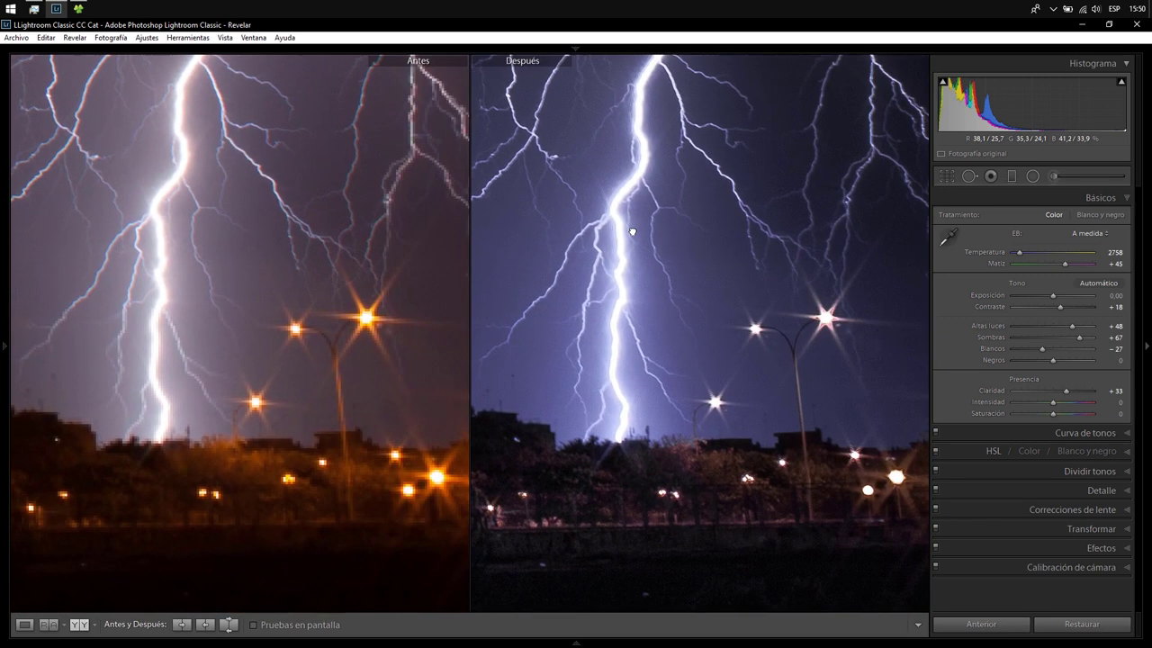
drag(773, 406, 582, 313)
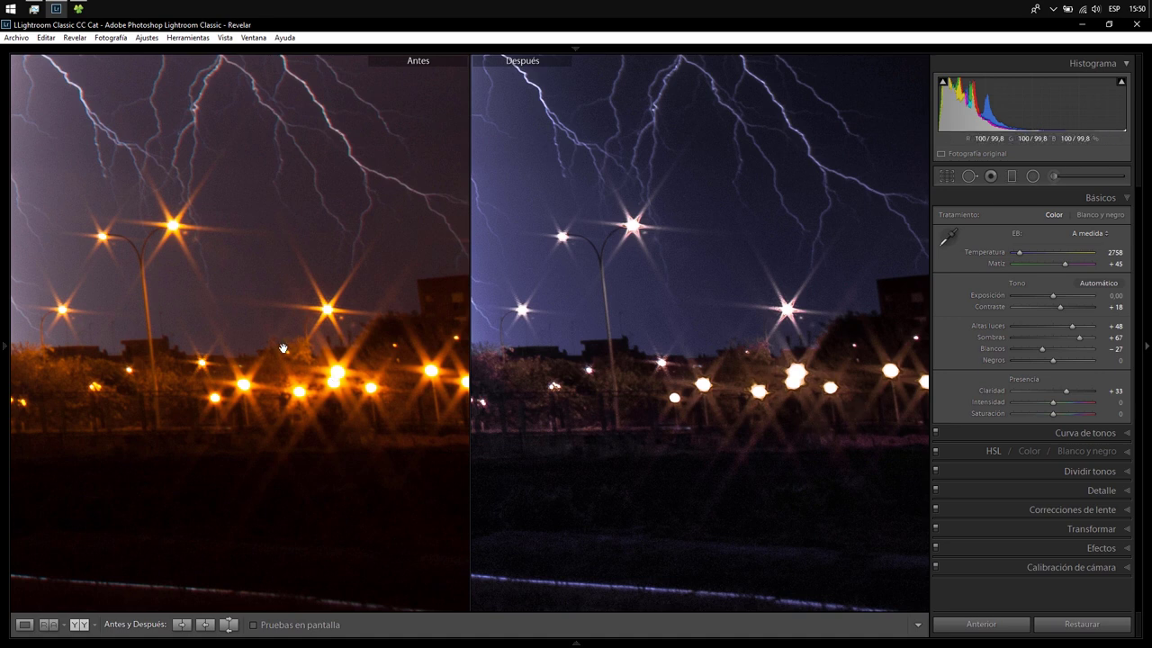
click(709, 400)
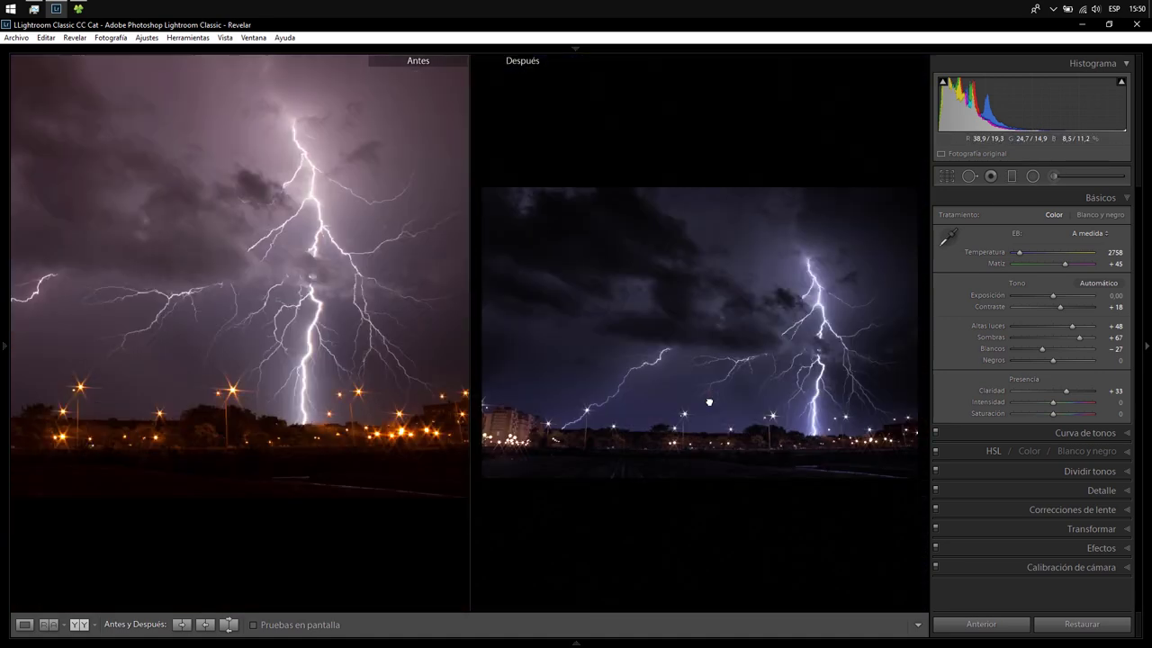
click(809, 264)
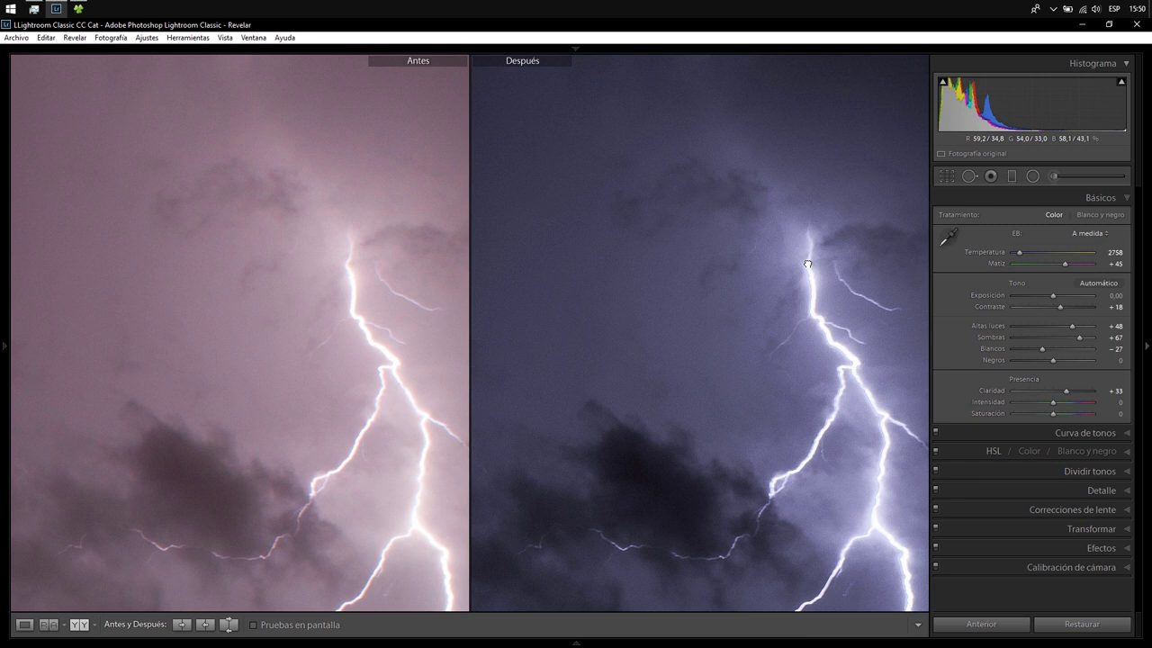
click(800, 417)
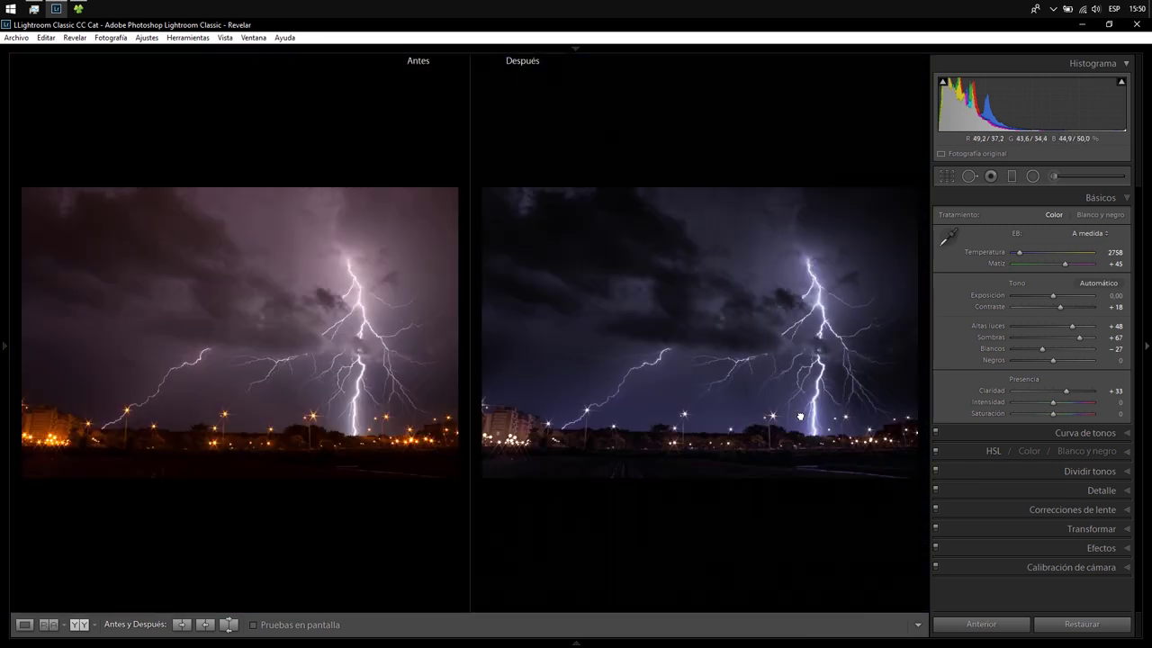
- Return to the single edited view and zoom 1:1 onto the bright road streak
click(25, 625)
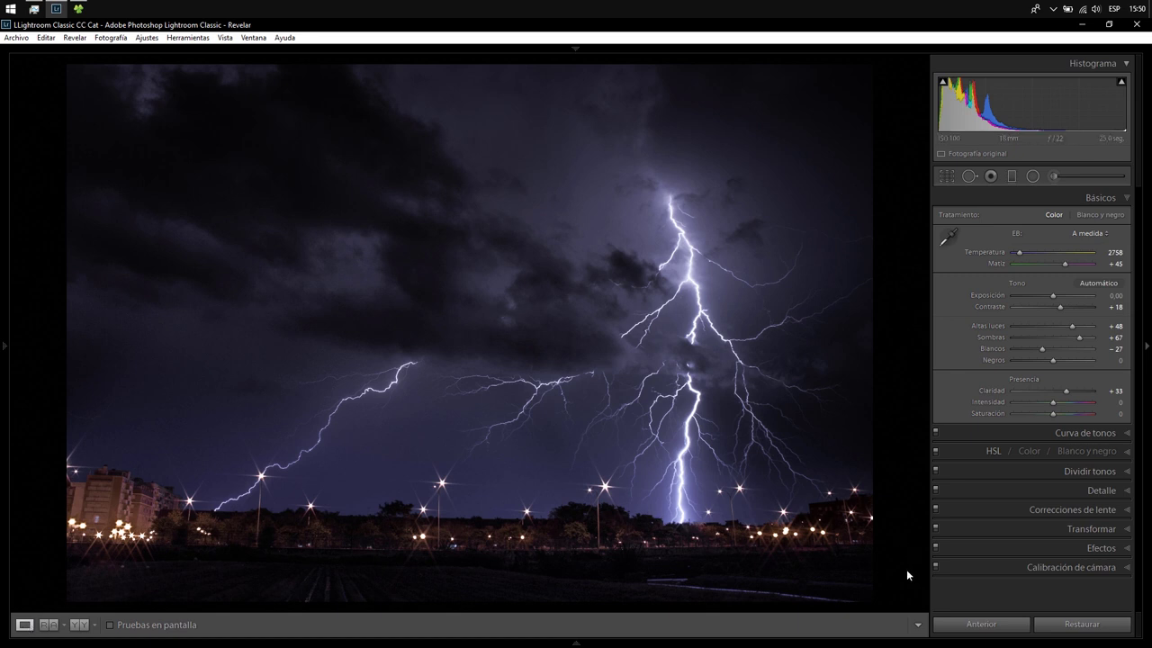
click(742, 592)
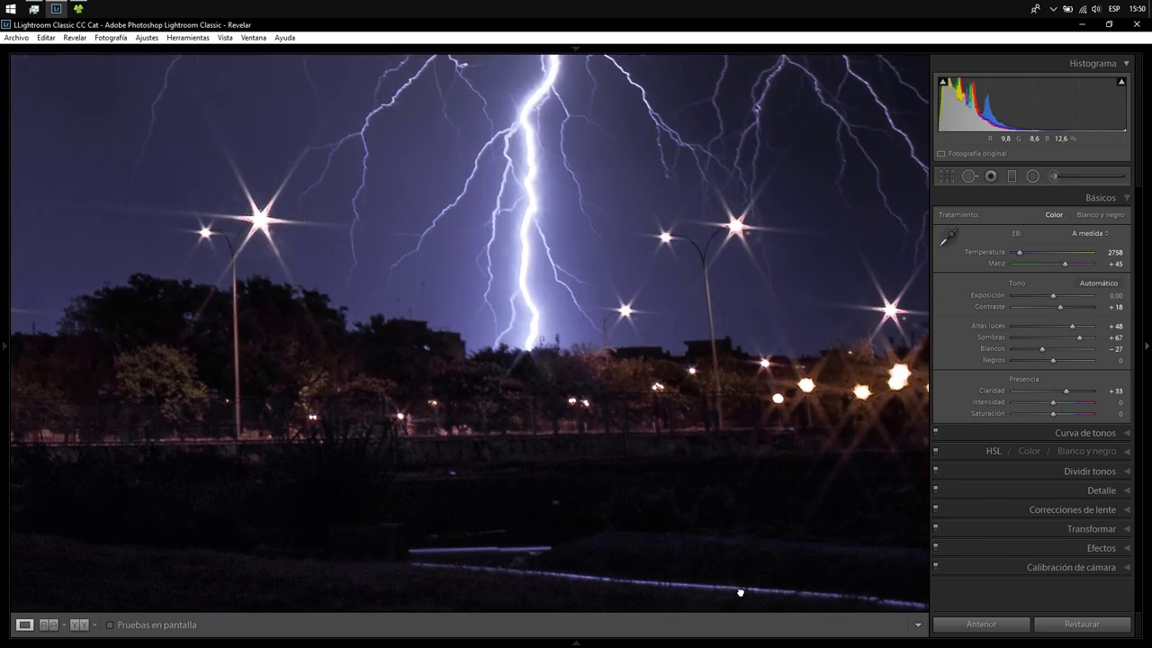
click(740, 591)
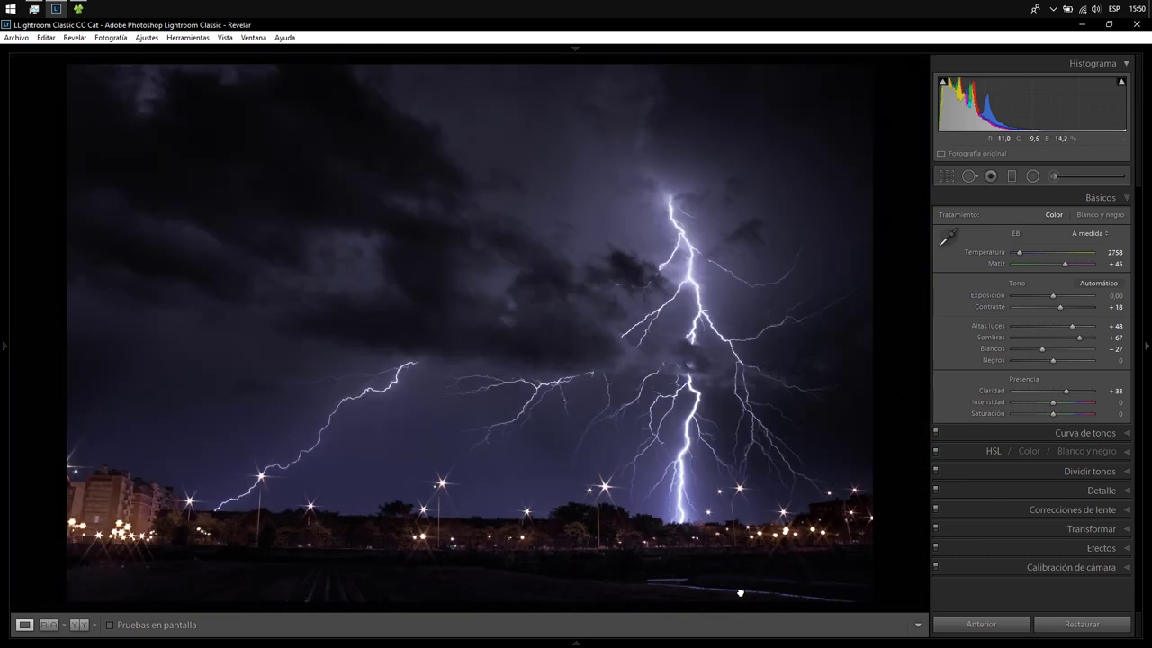
click(662, 587)
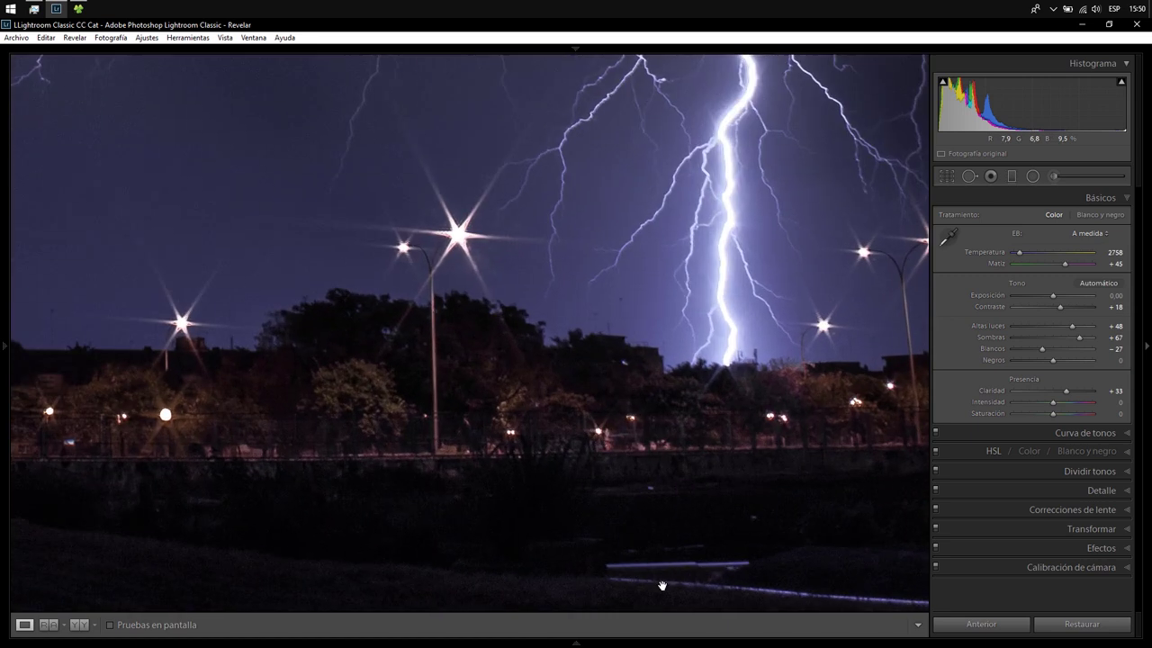
drag(663, 587, 176, 455)
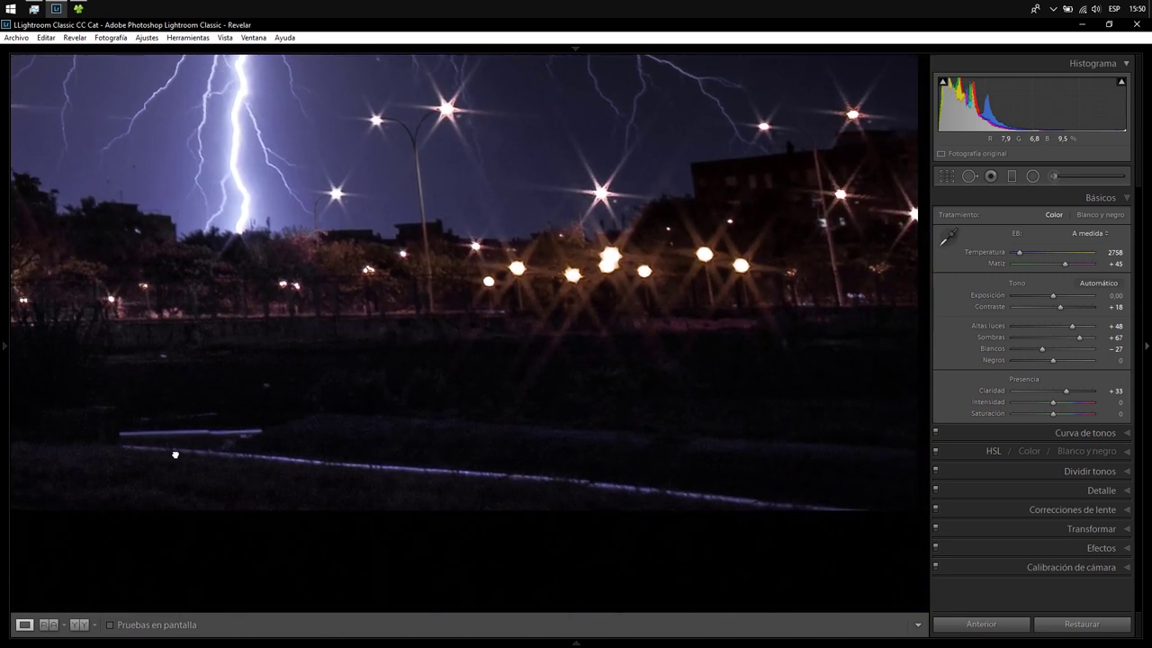
- Paint a long spot-removal stroke over the bright streak on the road
click(969, 177)
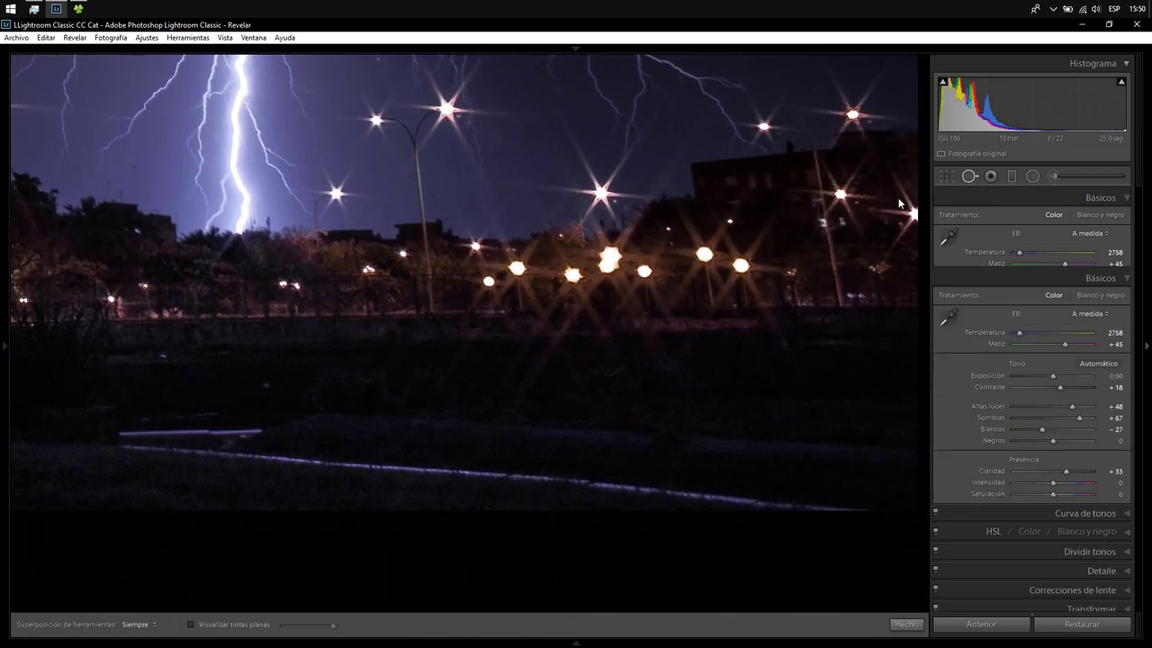
scroll(259, 426, down, 1)
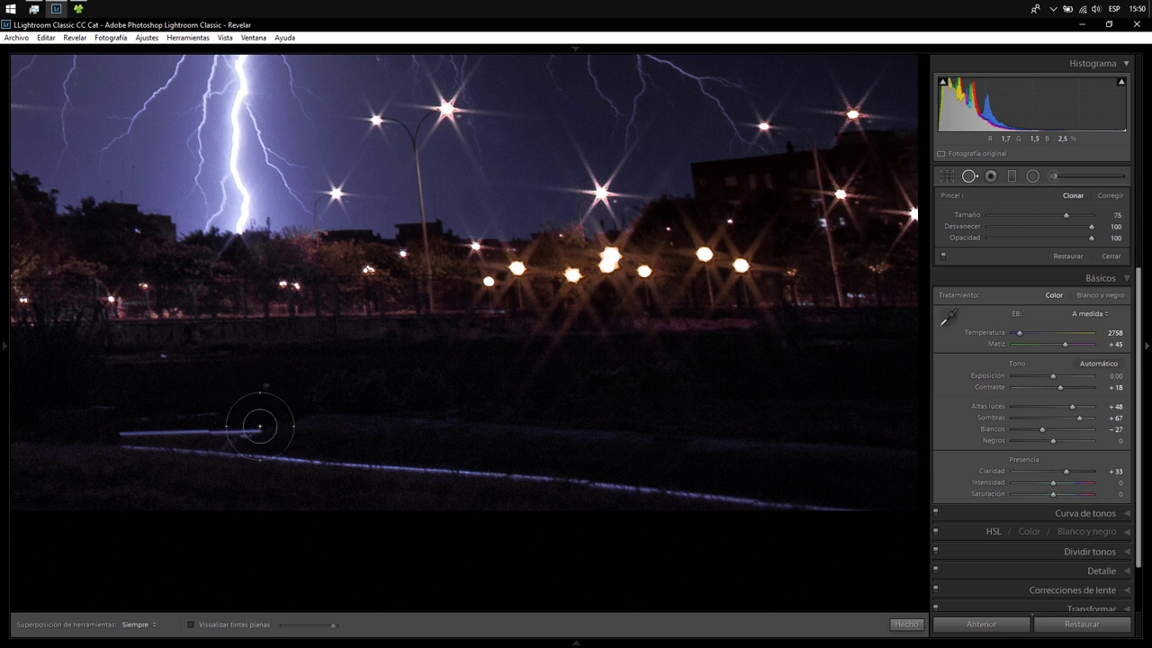
scroll(259, 426, down, 3)
scroll(259, 426, down, 16)
scroll(259, 426, down, 9)
mouse_move(259, 432)
mouse_down()
mouse_move(144, 433)
mouse_move(263, 457)
mouse_move(864, 502)
mouse_up()
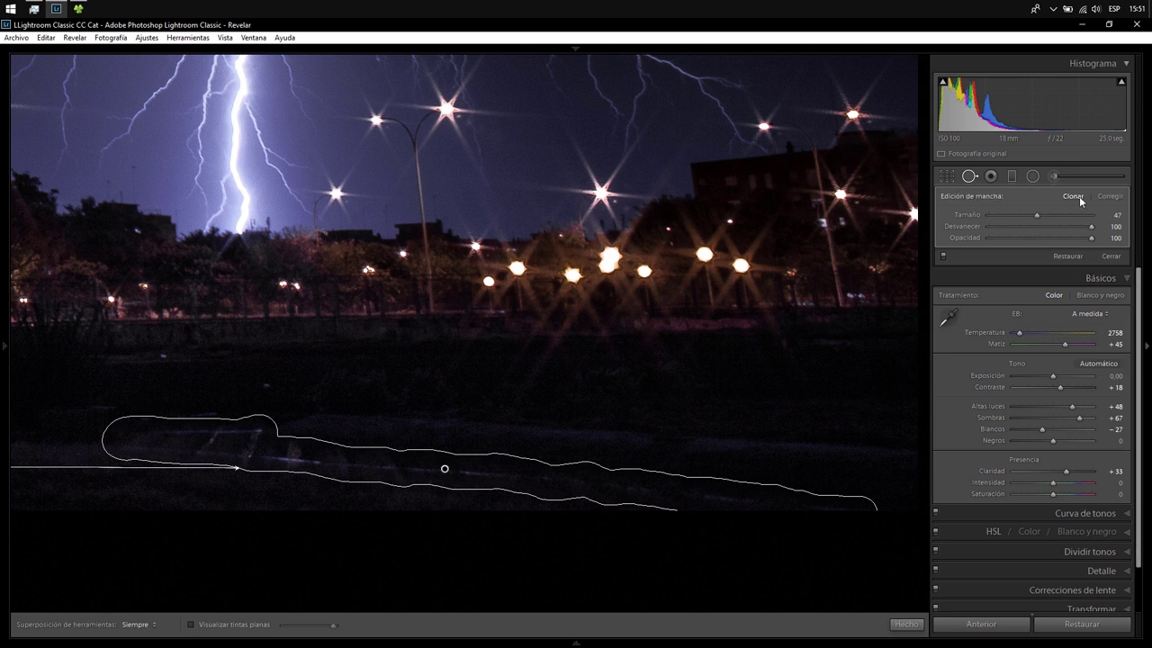
- Switch the stroke to Heal and move its source onto cleaner ground
click(1109, 196)
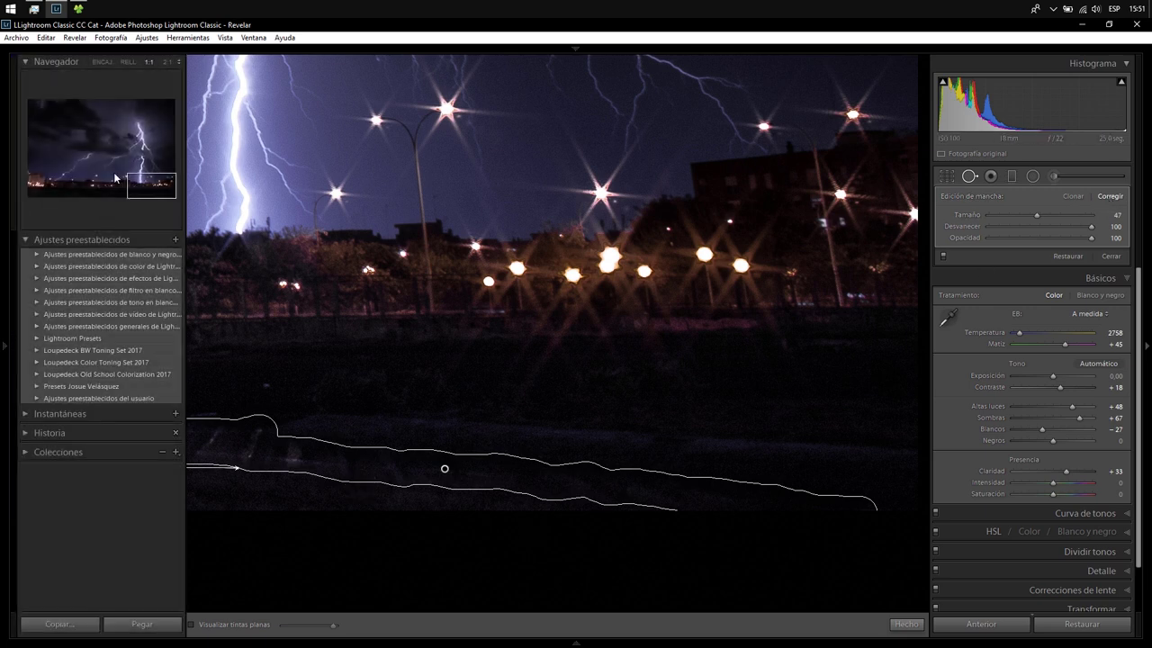
key(z)
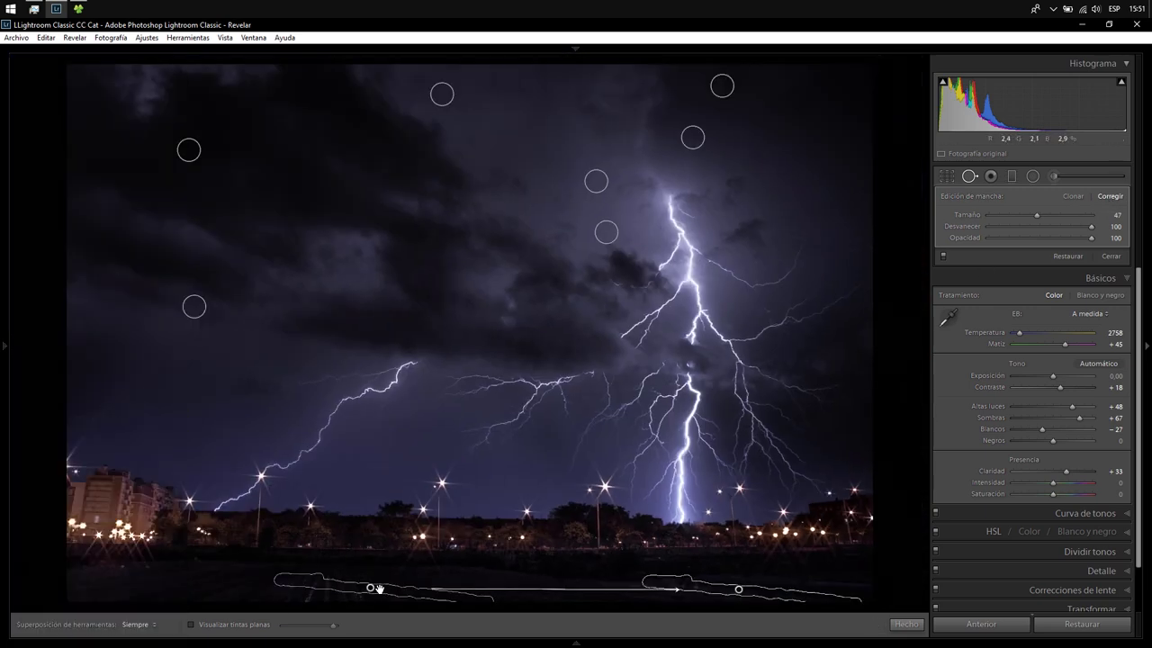
drag(414, 582, 426, 583)
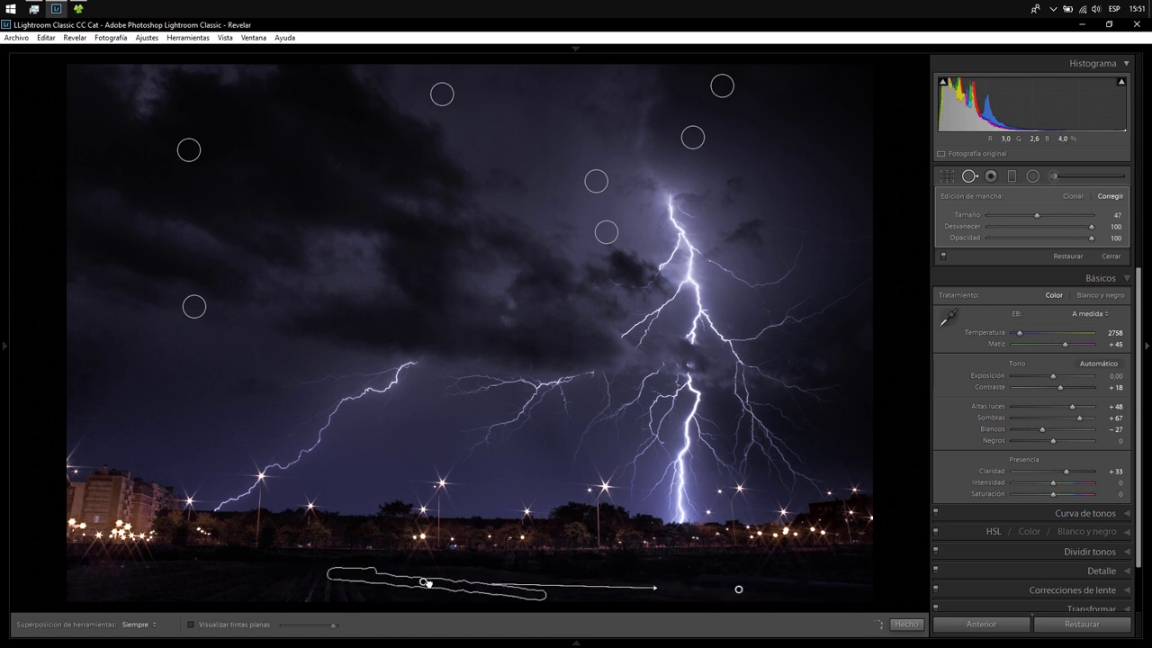
- Close Spot Removal, check the healed ground at 1:1, and briefly toggle the filmstrip
click(916, 624)
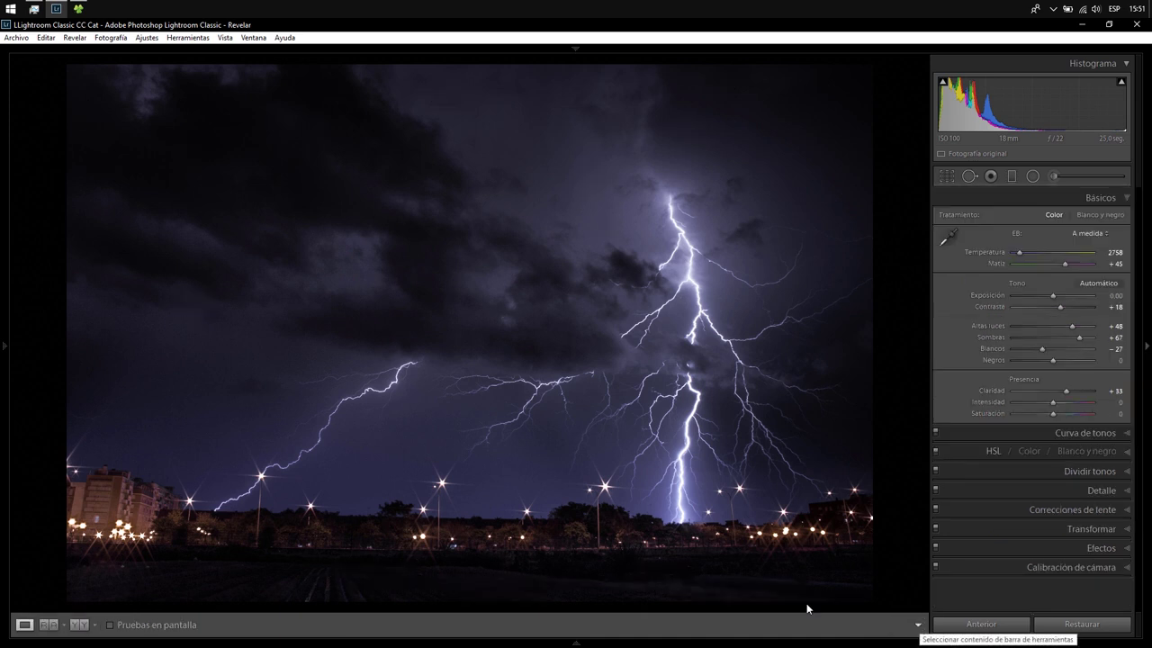
click(305, 591)
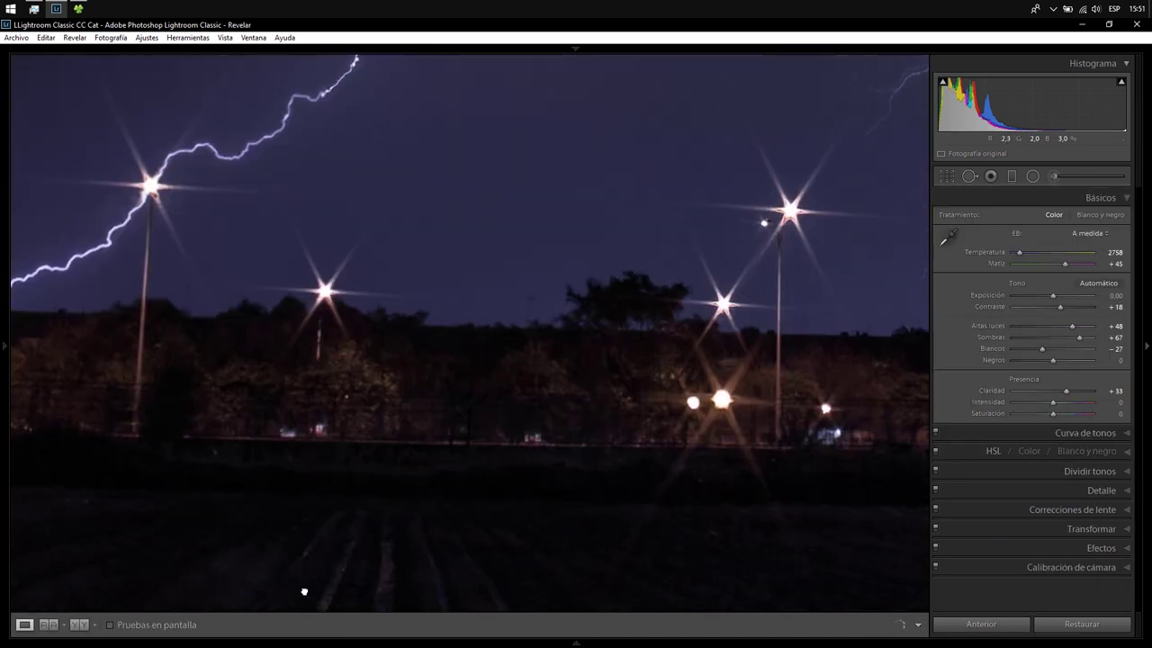
click(305, 591)
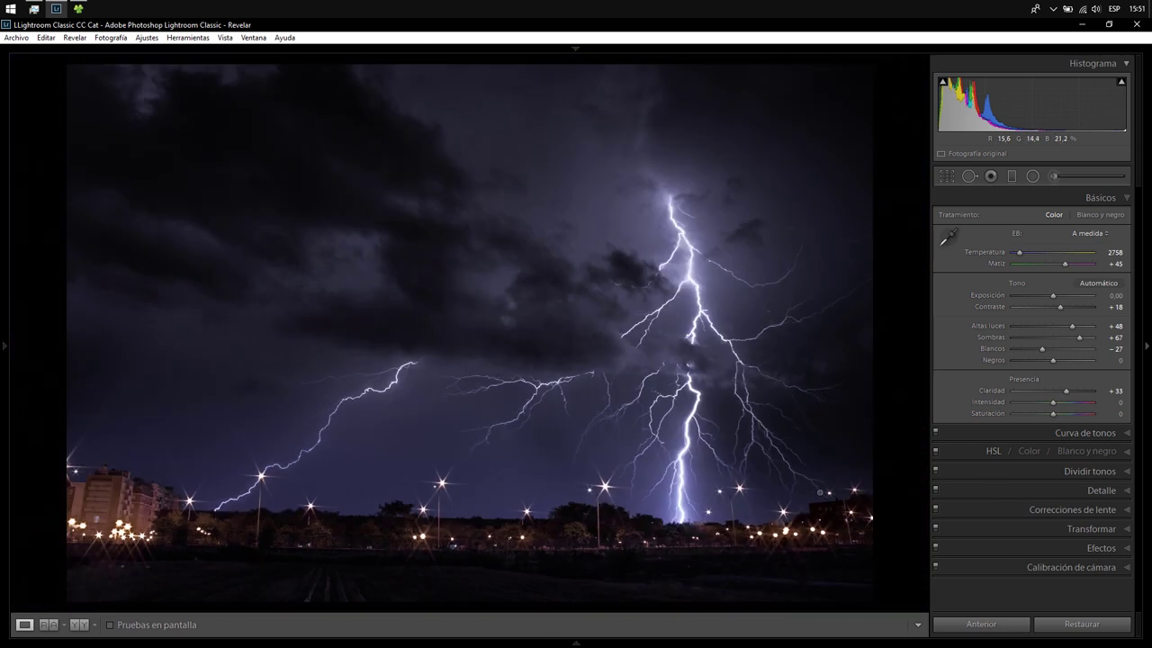
key(F6)
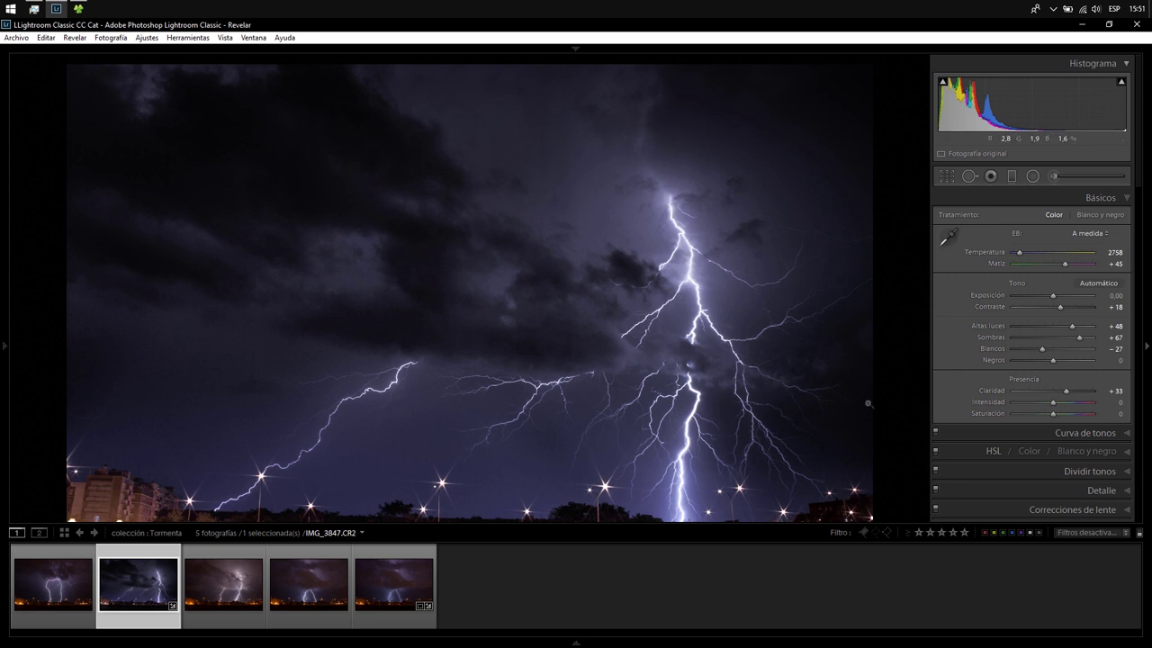
key(F6)
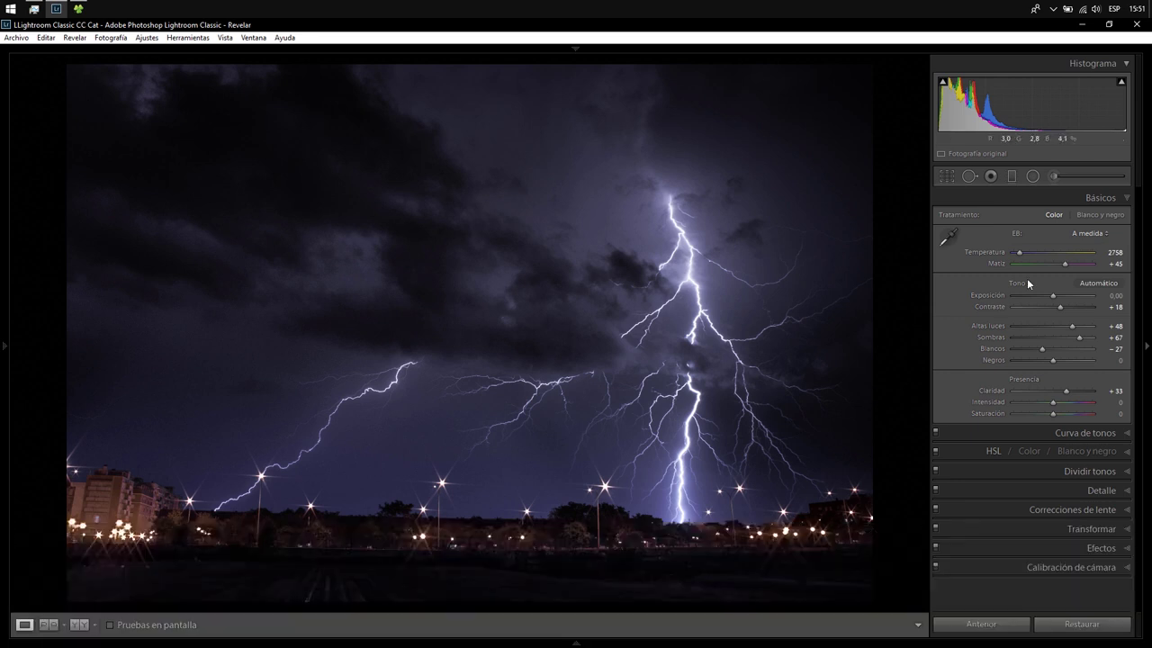
- Start an Adjustment Brush with effects reset, Shadows 29 and Blacks 16
click(1059, 178)
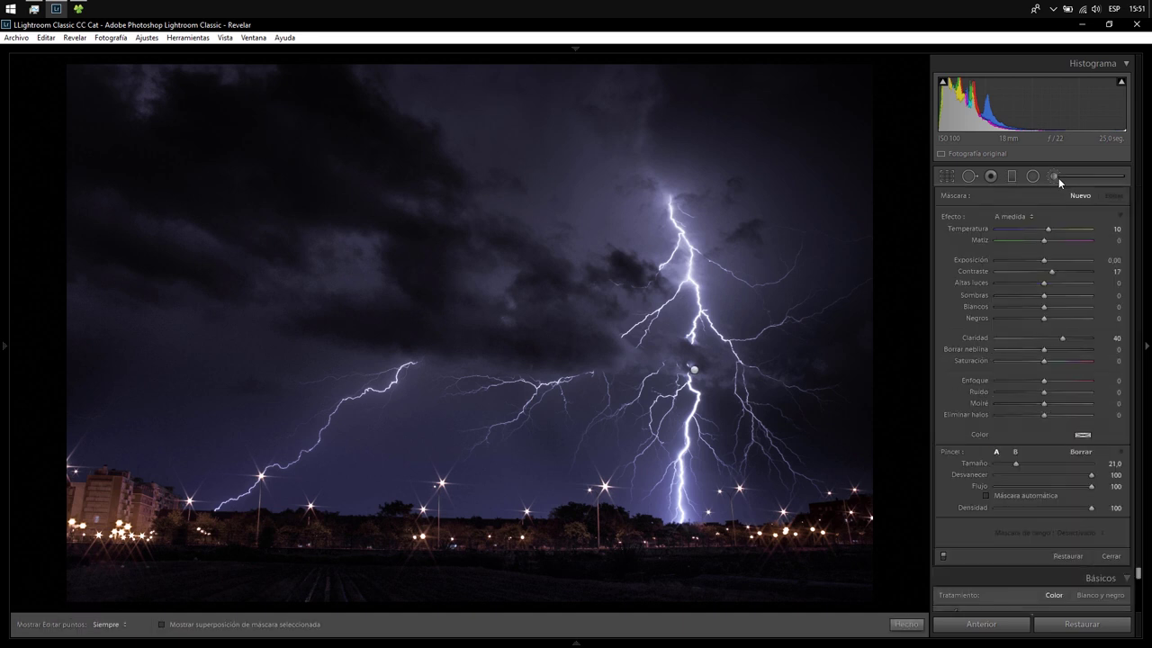
double_click(950, 215)
click(1058, 295)
click(1053, 319)
- Paint the brush across the dark foreground ground with edit pins hidden
key(h)
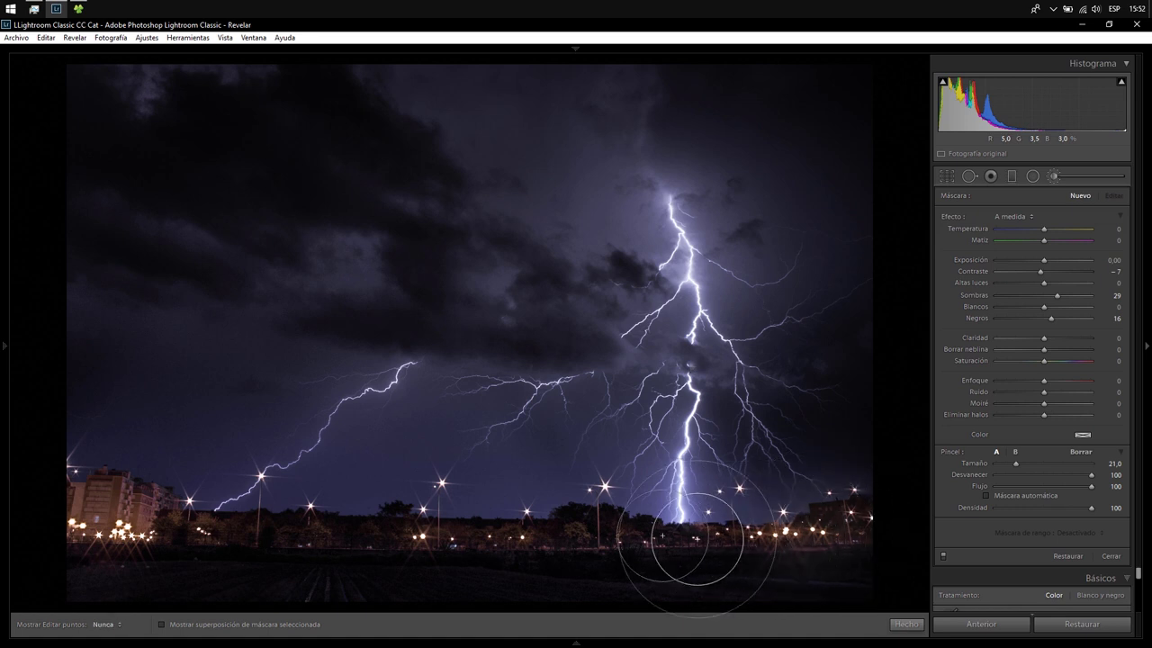
mouse_move(370, 545)
mouse_down()
mouse_move(260, 536)
mouse_move(263, 523)
mouse_move(608, 523)
mouse_move(720, 540)
mouse_move(849, 501)
mouse_move(860, 509)
mouse_up()
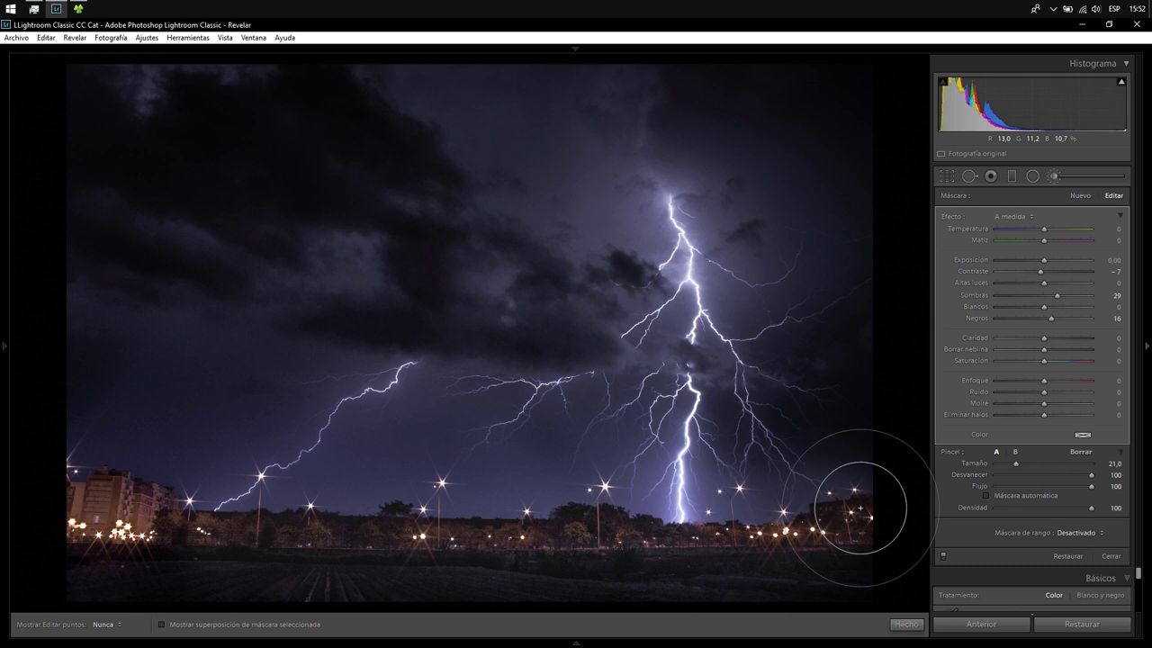
key(h)
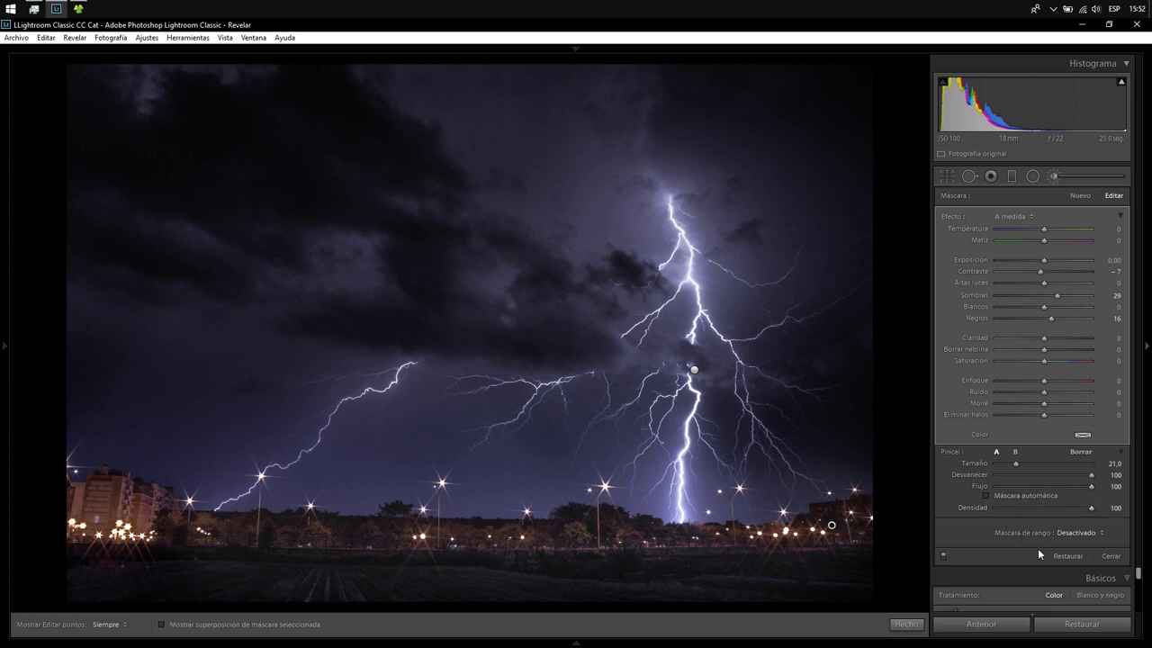
click(1089, 533)
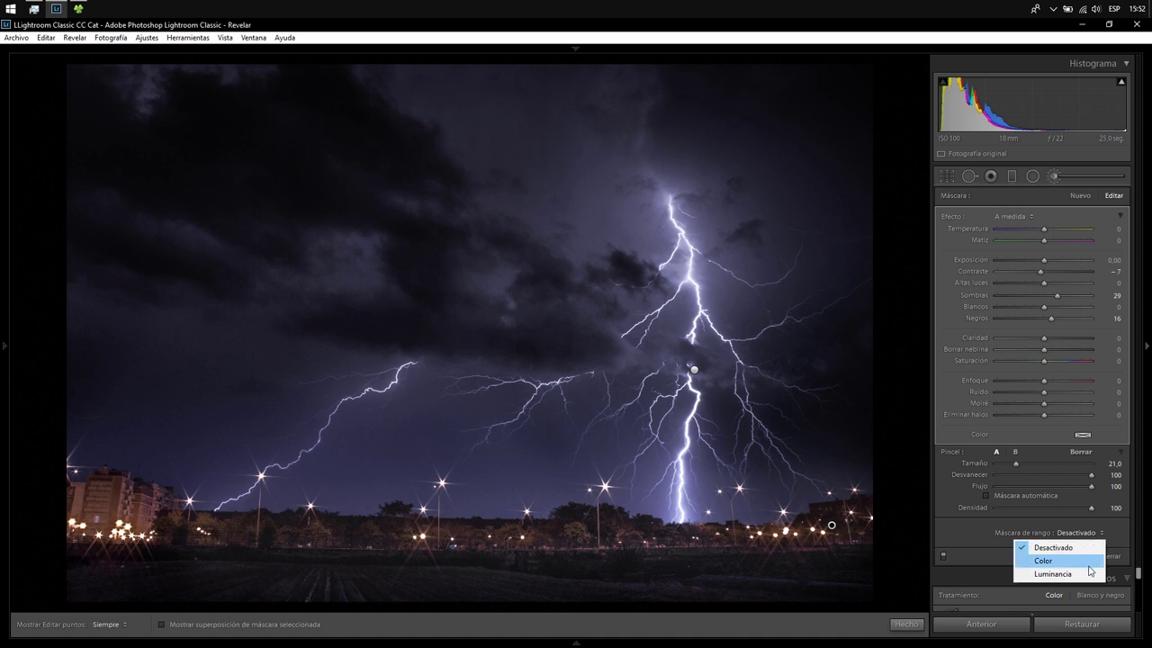
- Restrict the brush mask to a Color range sampled from the ground, Amount near 0
click(1088, 566)
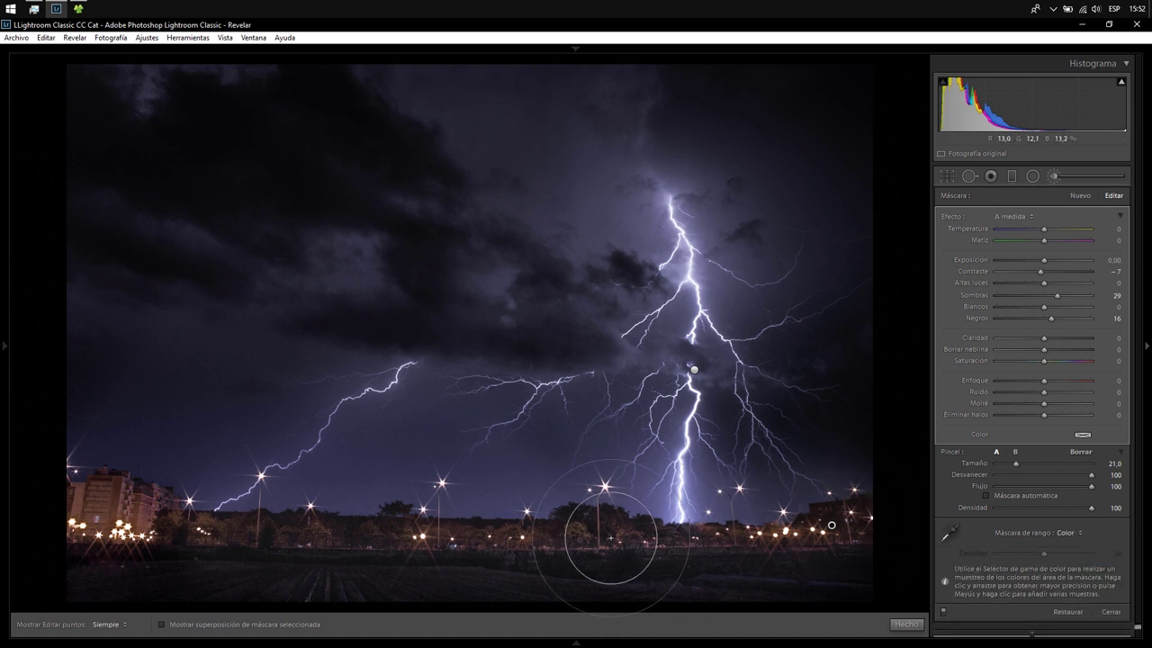
click(948, 534)
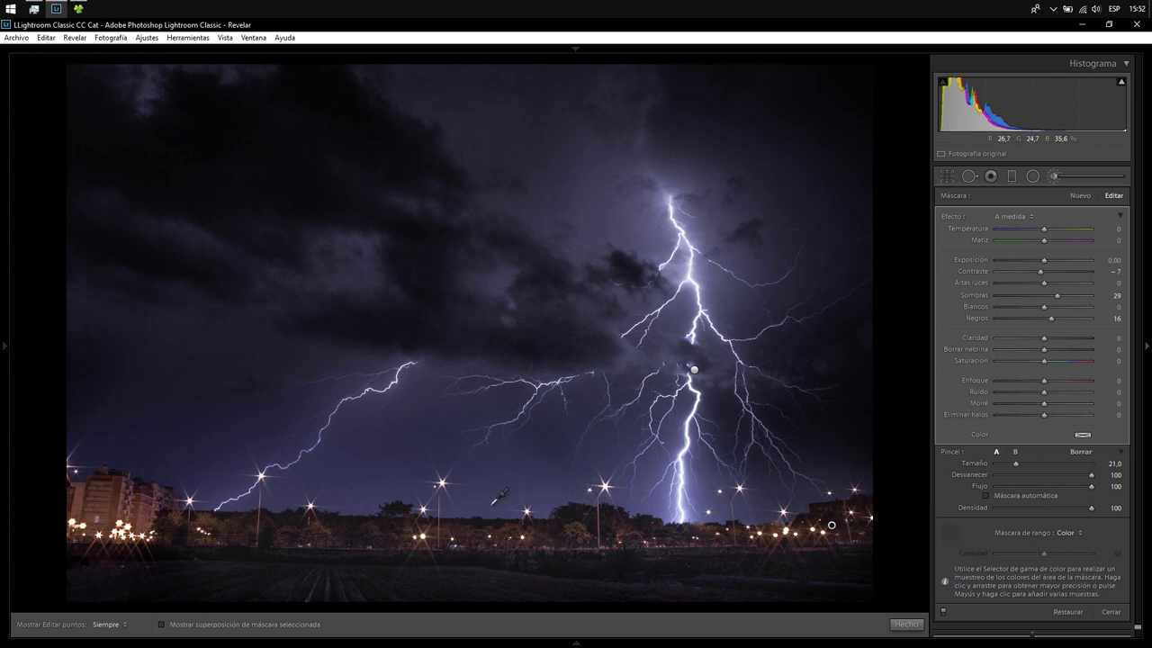
click(494, 501)
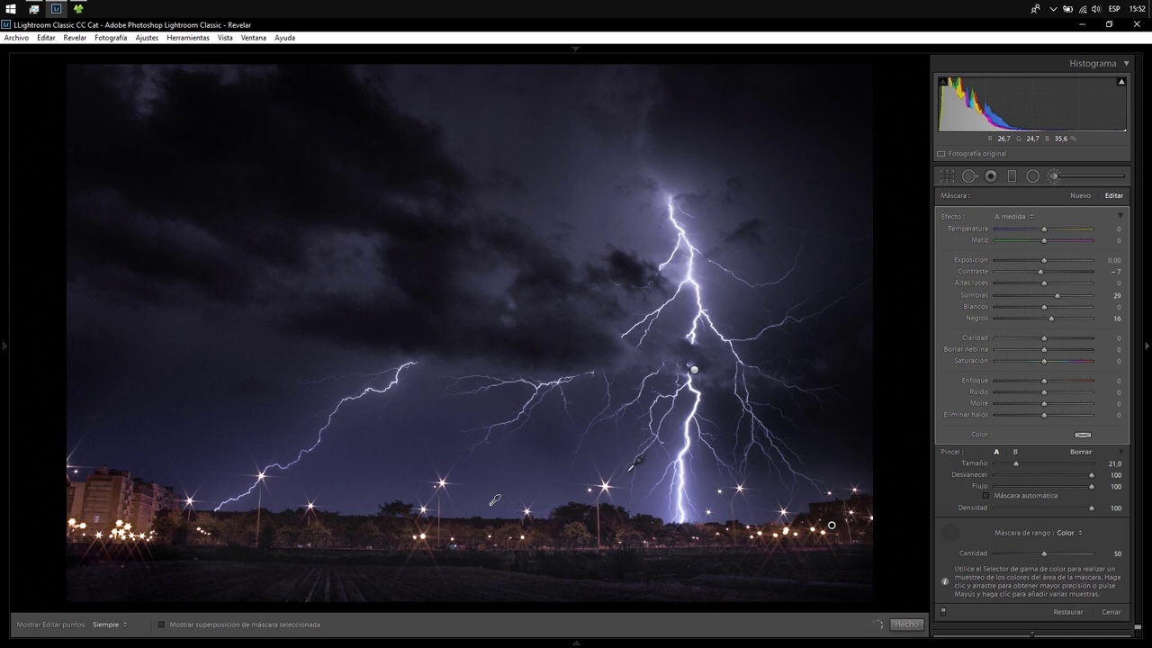
mouse_move(1044, 551)
mouse_down()
mouse_move(990, 557)
mouse_move(1135, 551)
mouse_move(959, 577)
mouse_move(1141, 567)
mouse_move(977, 578)
mouse_up()
drag(1055, 560, 1051, 554)
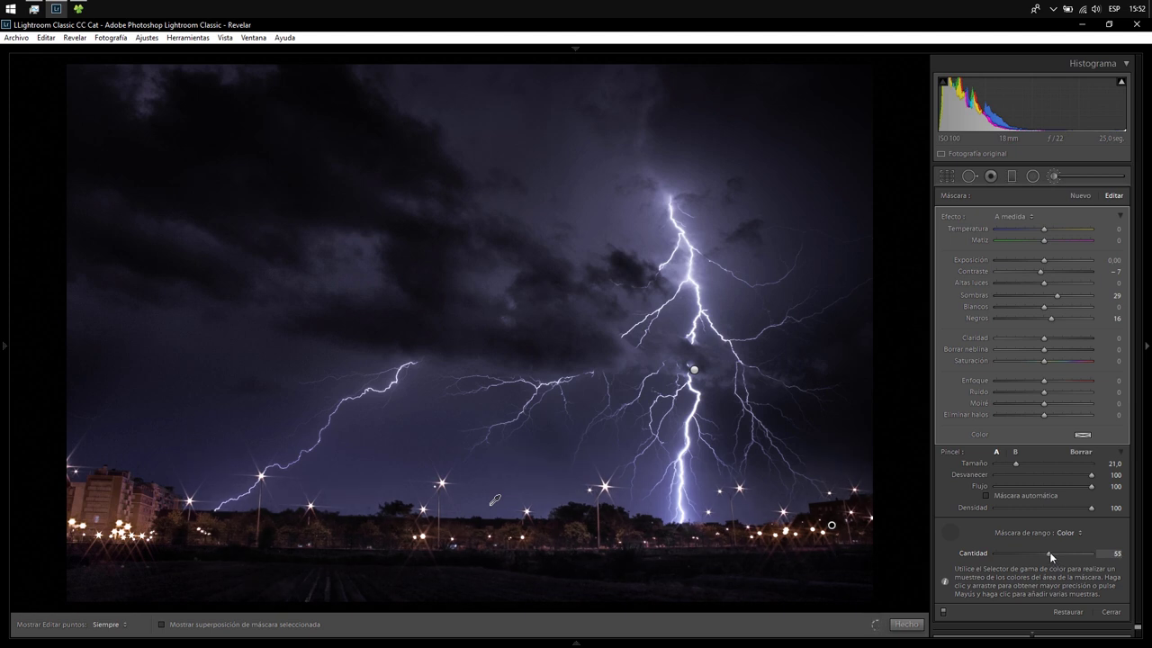
mouse_move(1050, 551)
mouse_down()
mouse_move(983, 551)
mouse_move(1150, 556)
mouse_move(990, 569)
mouse_up()
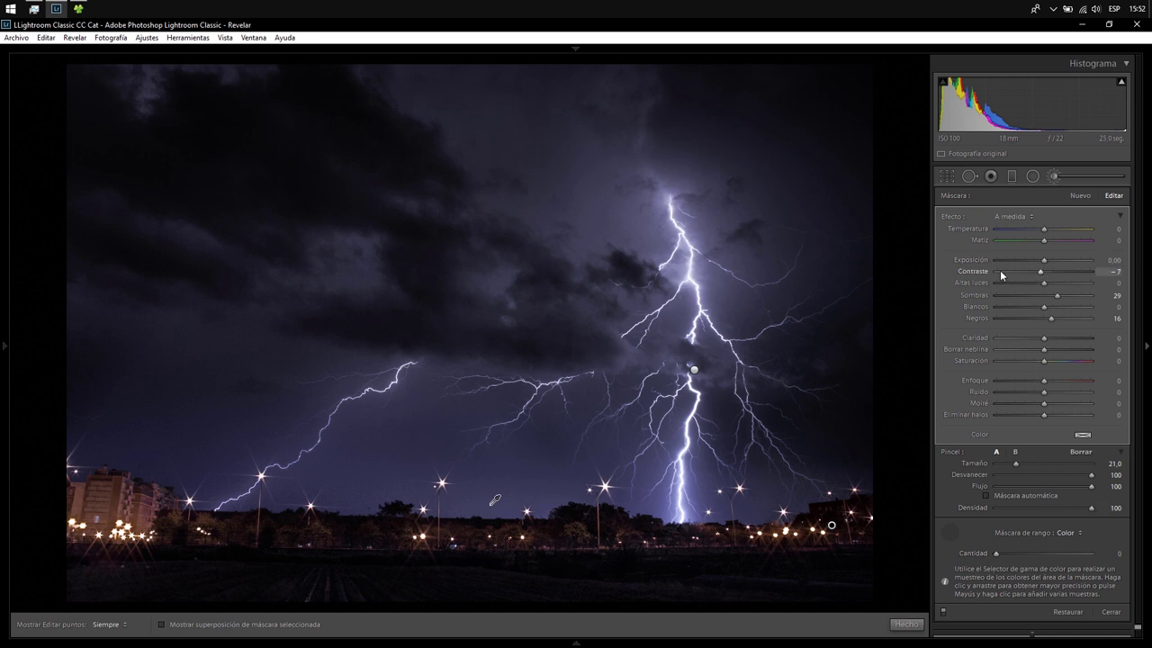
- Push brush Exposure to 4,00 to preview the mask, lower Density, and sample more ground
drag(1042, 263, 997, 263)
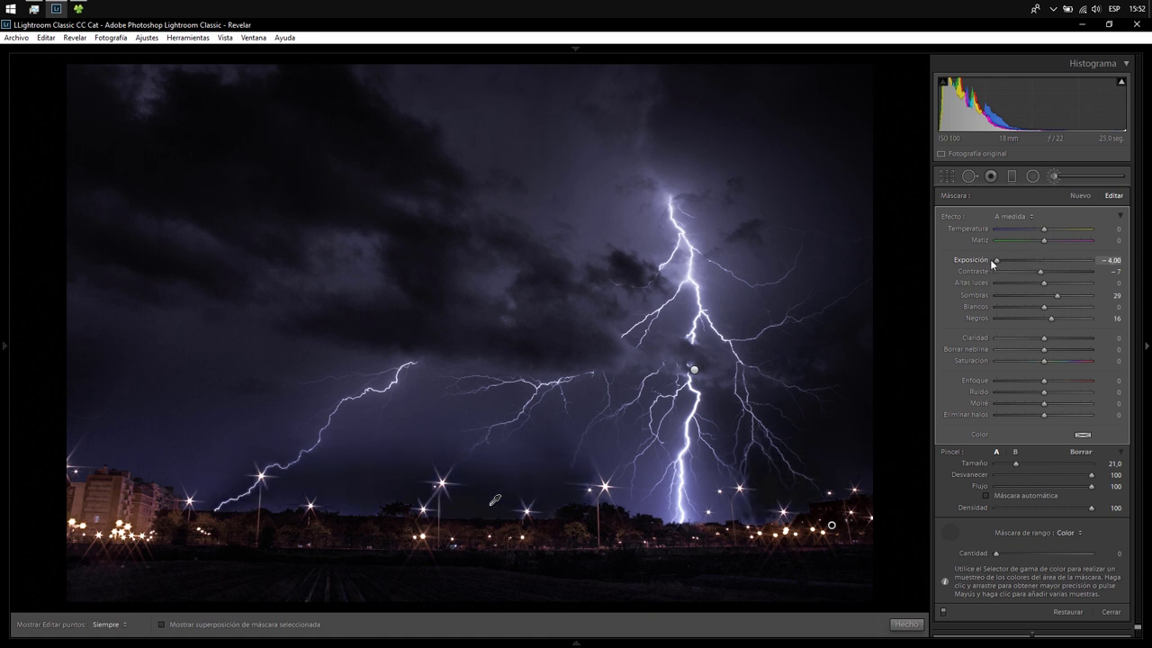
drag(993, 264, 1092, 261)
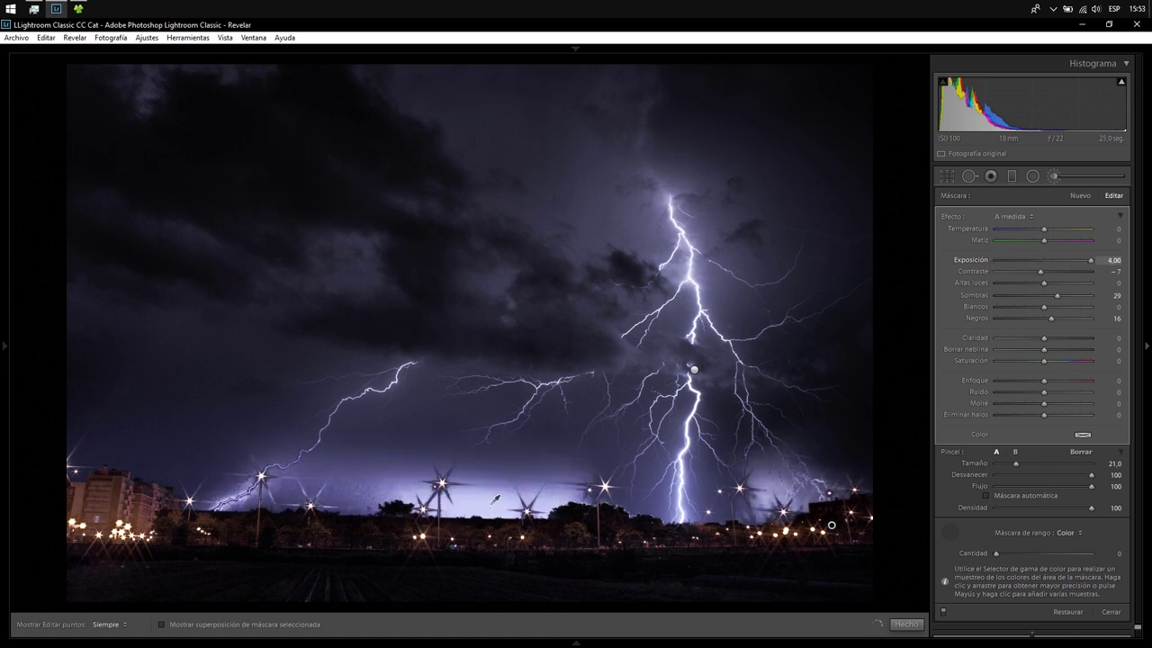
drag(1092, 508, 995, 518)
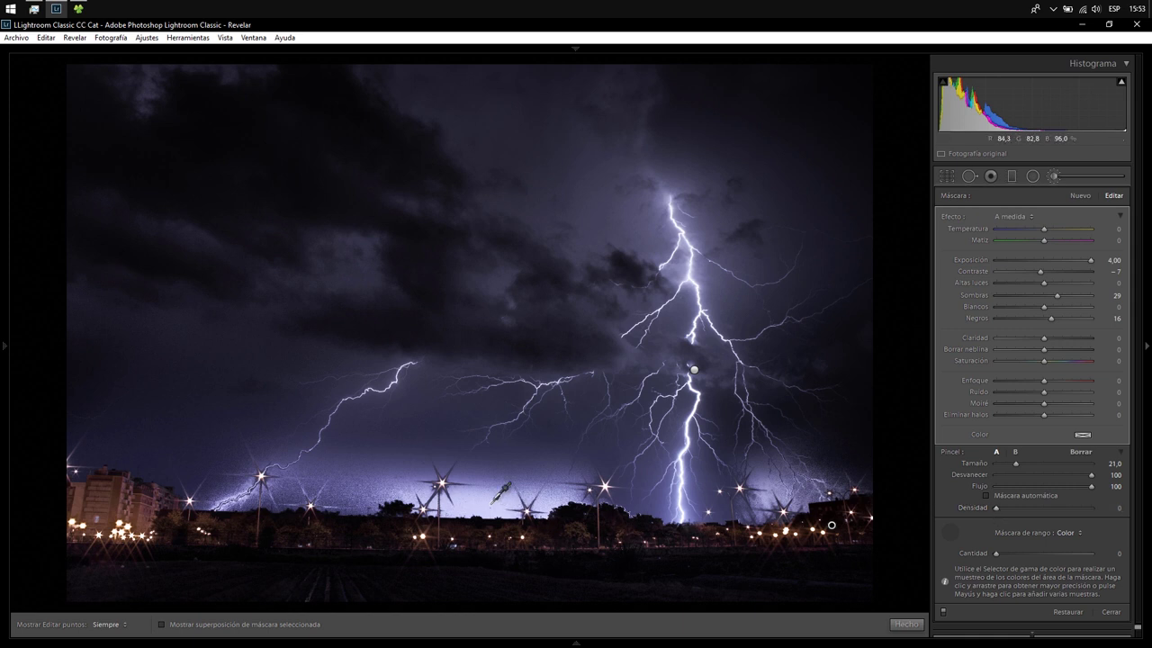
click(495, 501)
- Resample the ground colour, set Flow to 100 and the colour range Amount to 18
click(501, 518)
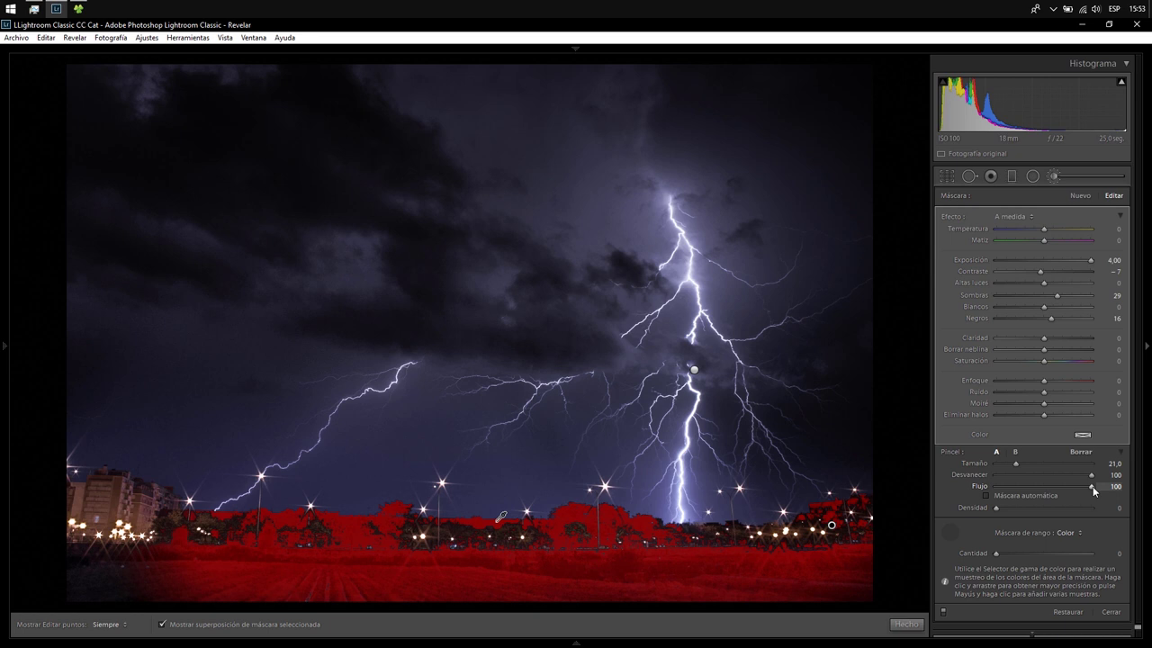
double_click(1015, 484)
drag(1043, 554, 1046, 554)
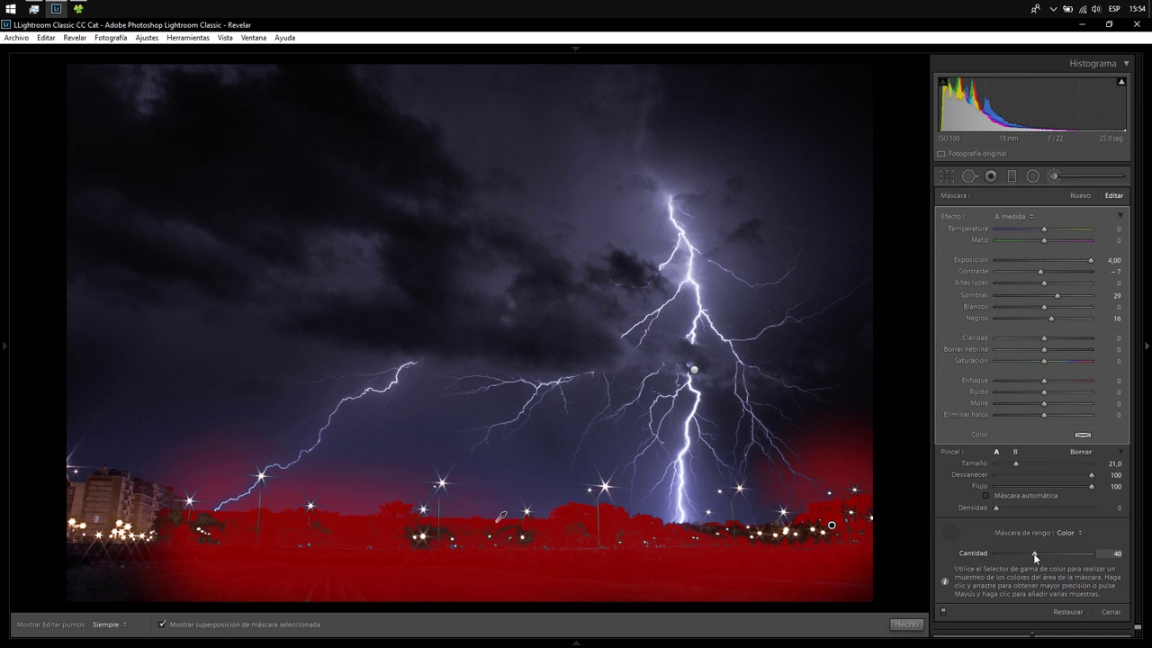
drag(1028, 554, 1021, 557)
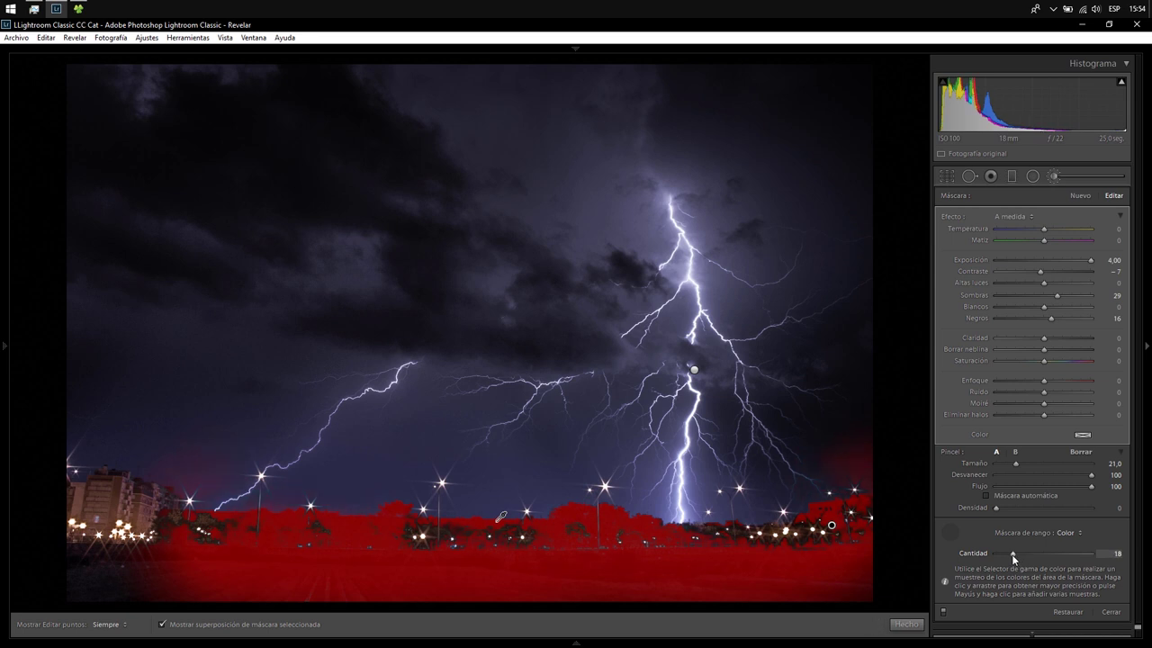
click(312, 624)
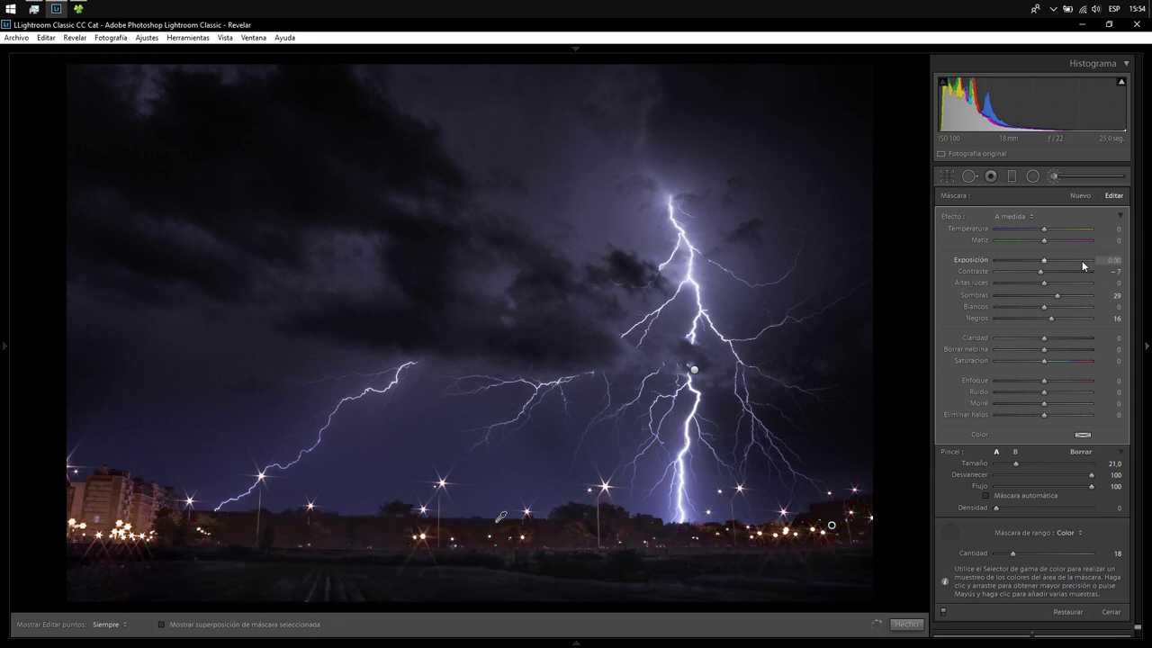
- Reset Blacks to 0, set the brush Exposure to 0,74, and close the brush
double_click(1052, 320)
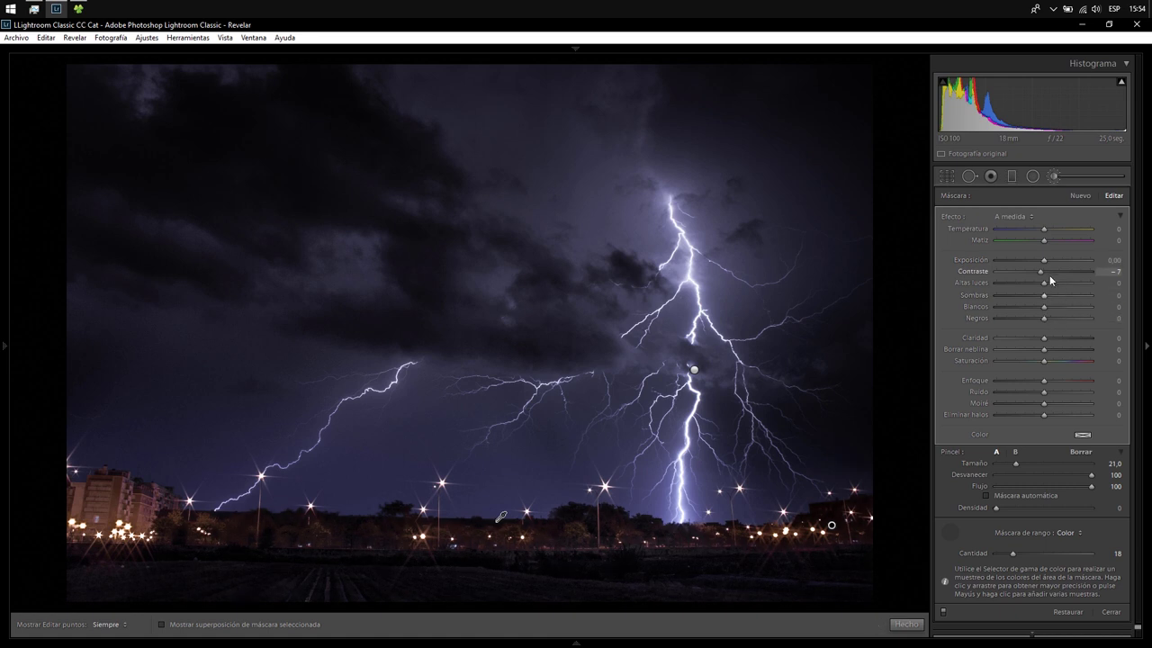
drag(1045, 265, 1051, 263)
mouse_move(1051, 263)
mouse_down()
mouse_move(1107, 262)
mouse_move(1055, 261)
mouse_up()
drag(1055, 261, 1053, 261)
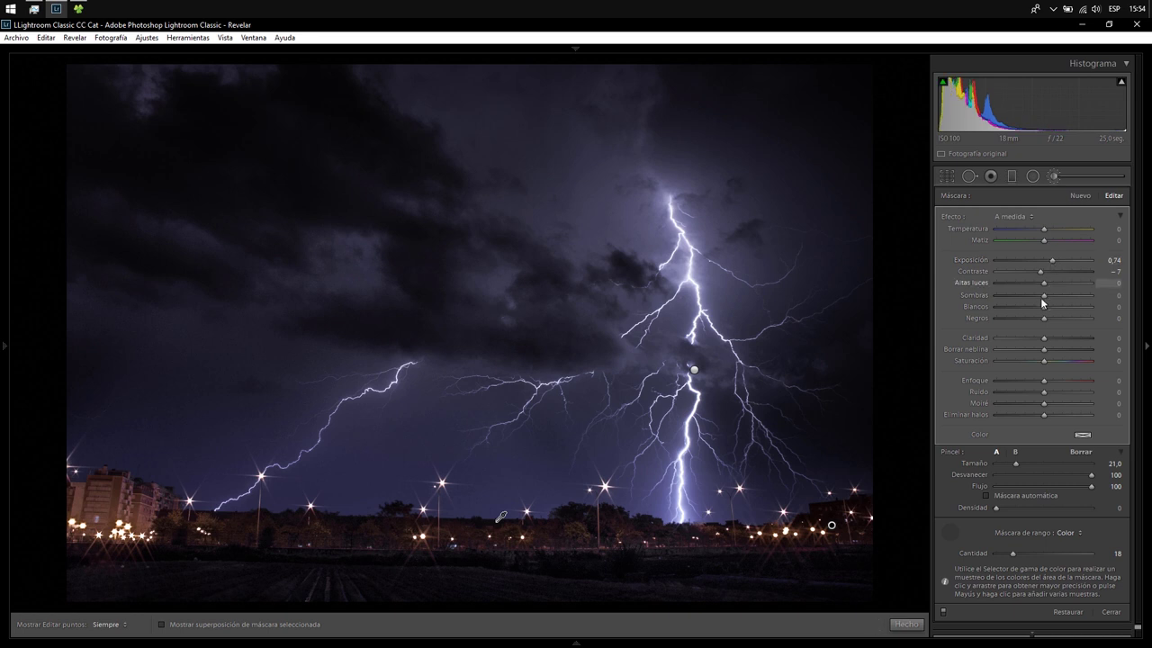
click(904, 626)
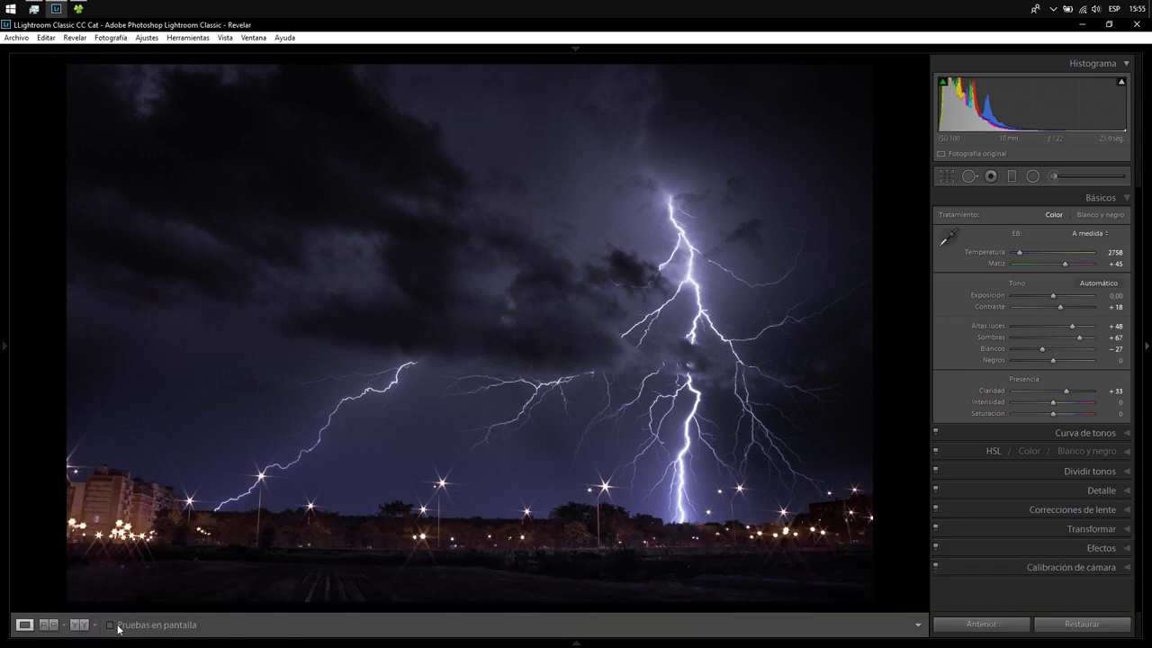
- Compare the before and after side by side, then return to the single edited photo
click(79, 626)
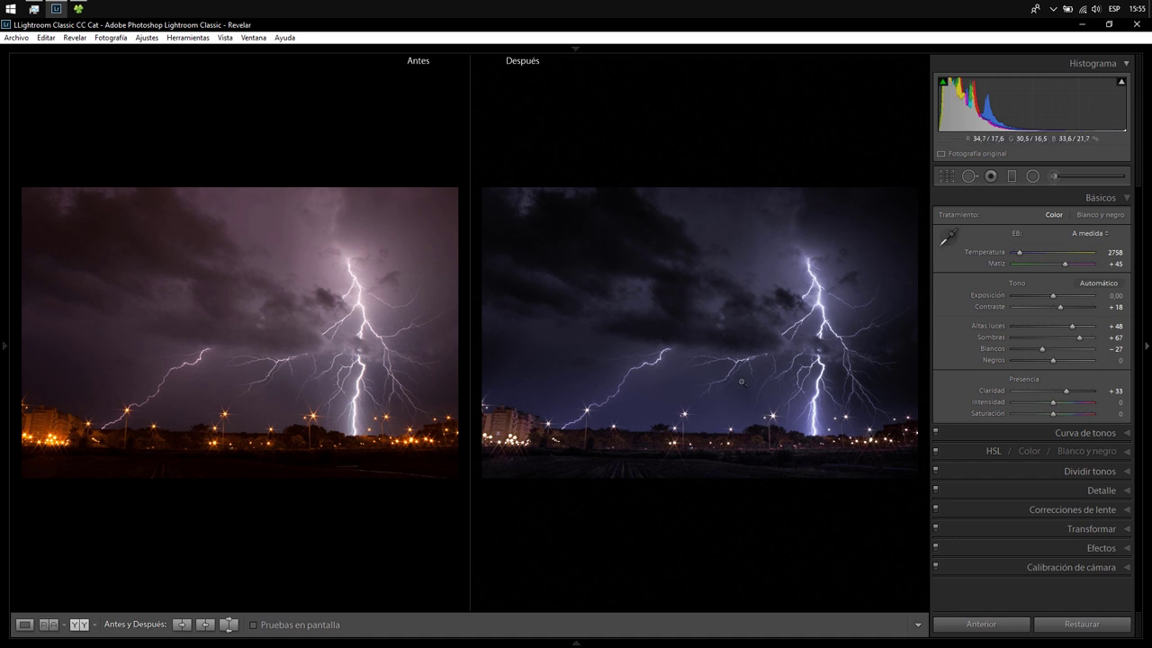
click(25, 625)
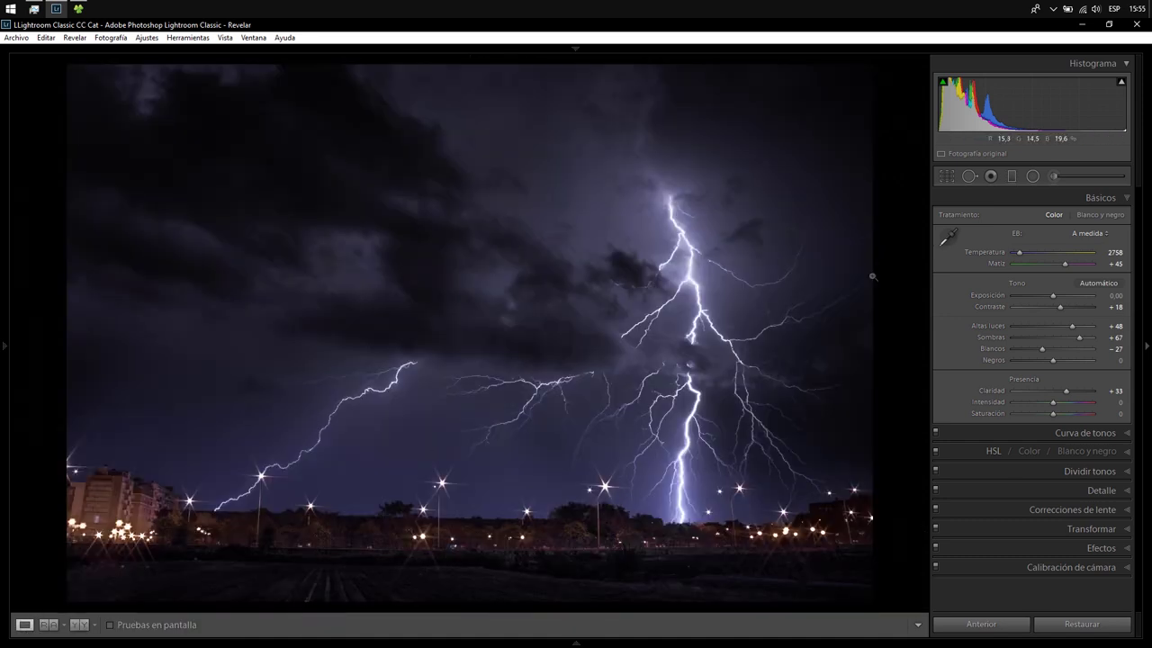
- Try magenta and green tints on the sky graduated filter, reset Tint to 0, and close it
click(1014, 178)
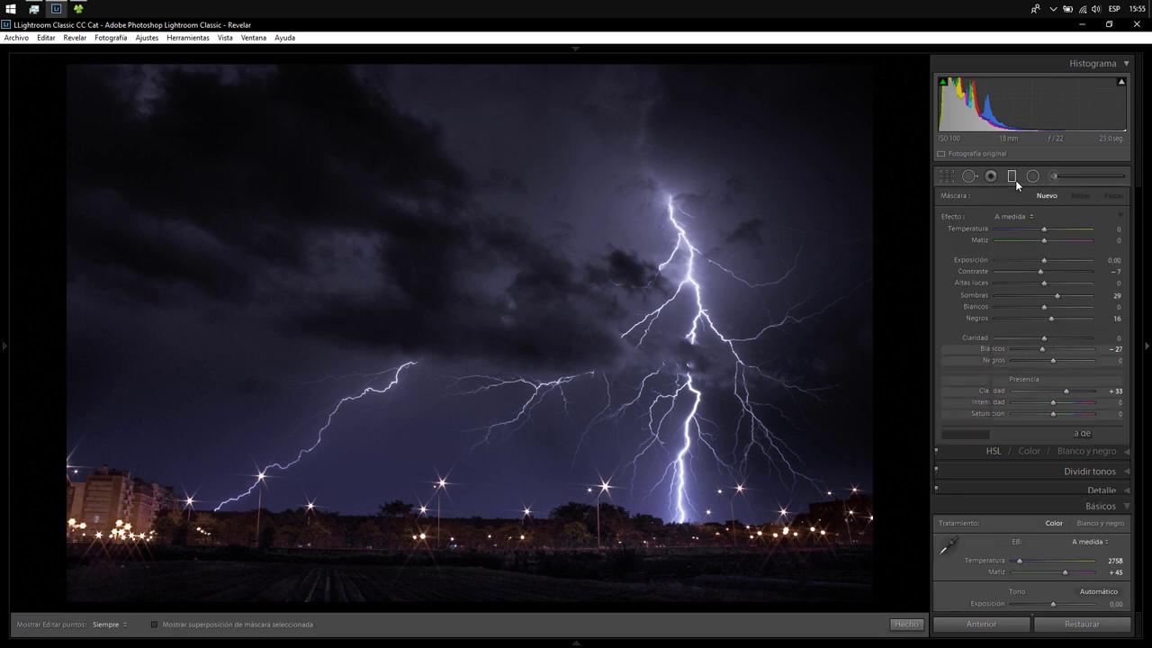
click(512, 460)
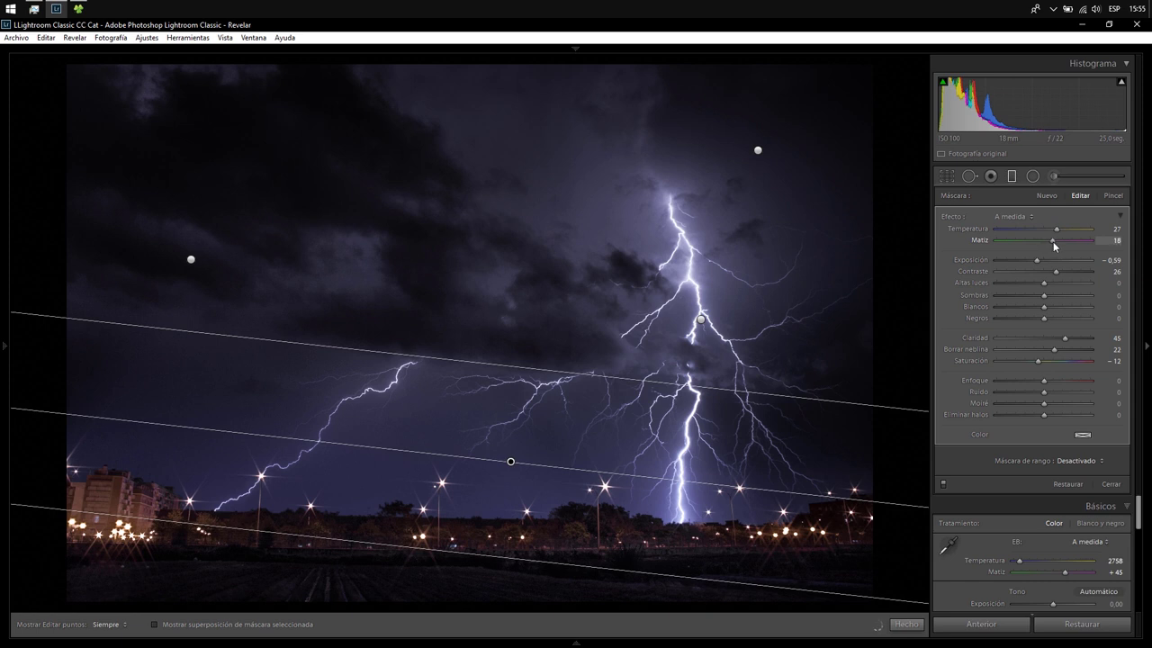
drag(1053, 241, 1054, 241)
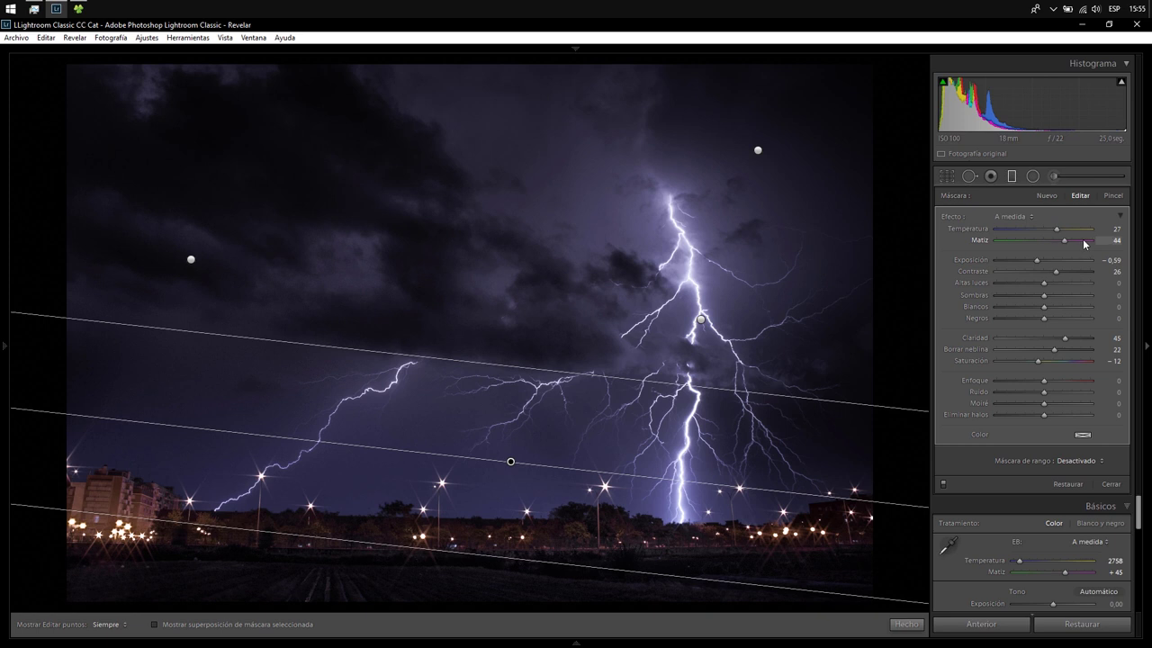
drag(1083, 239, 966, 246)
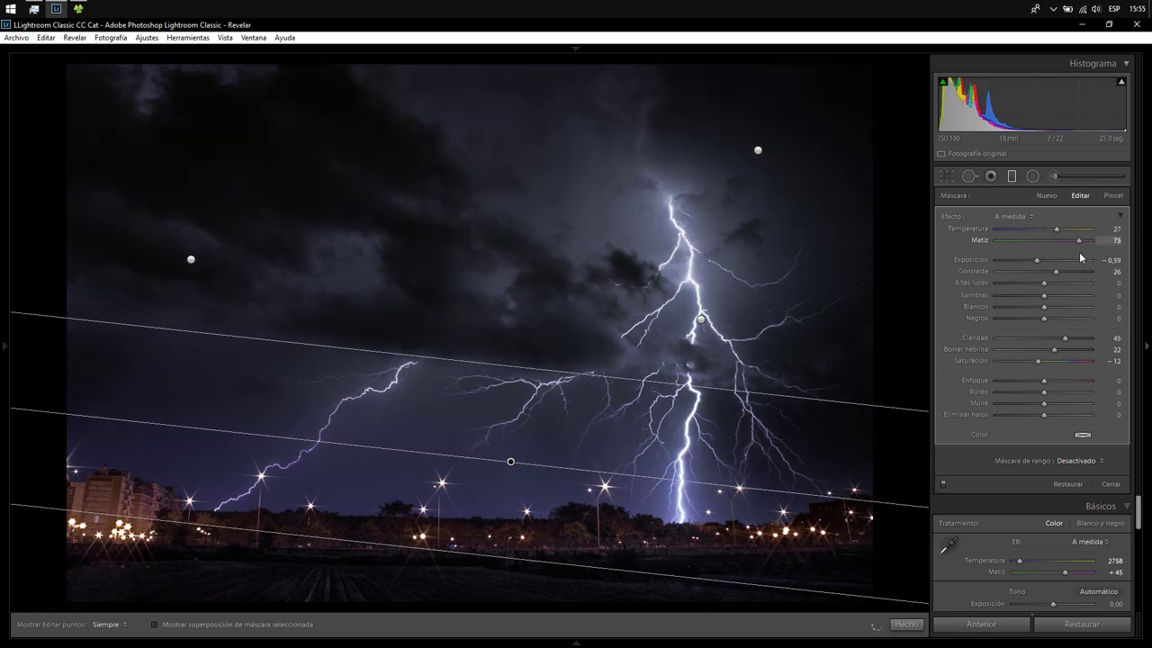
drag(1050, 259, 1113, 252)
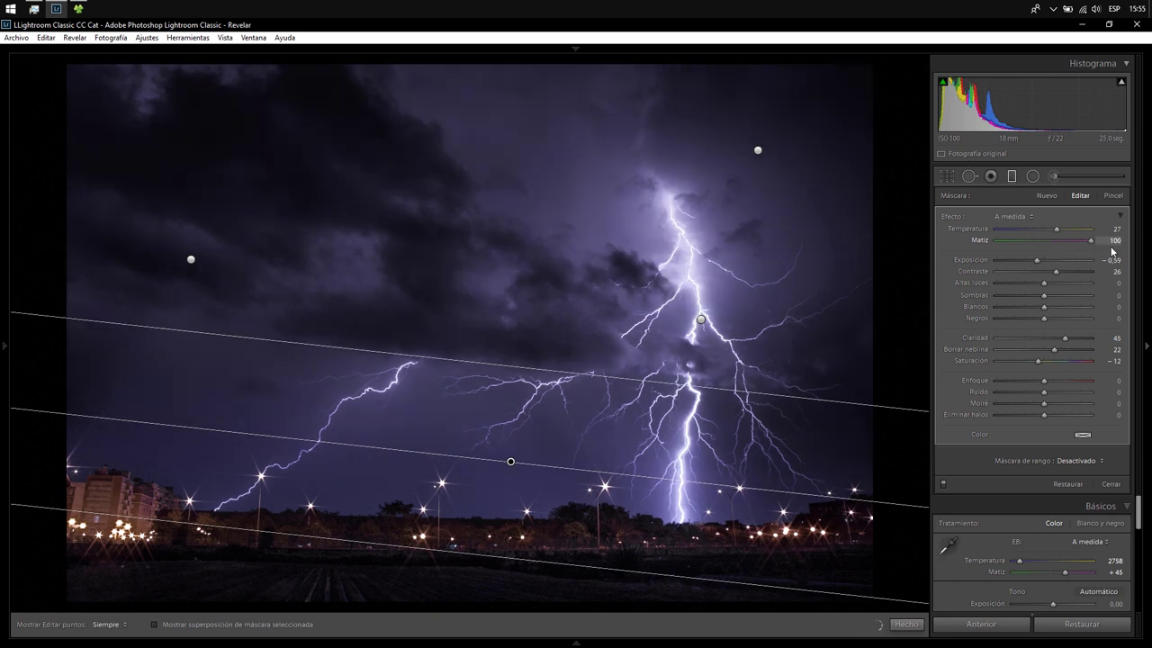
double_click(1053, 241)
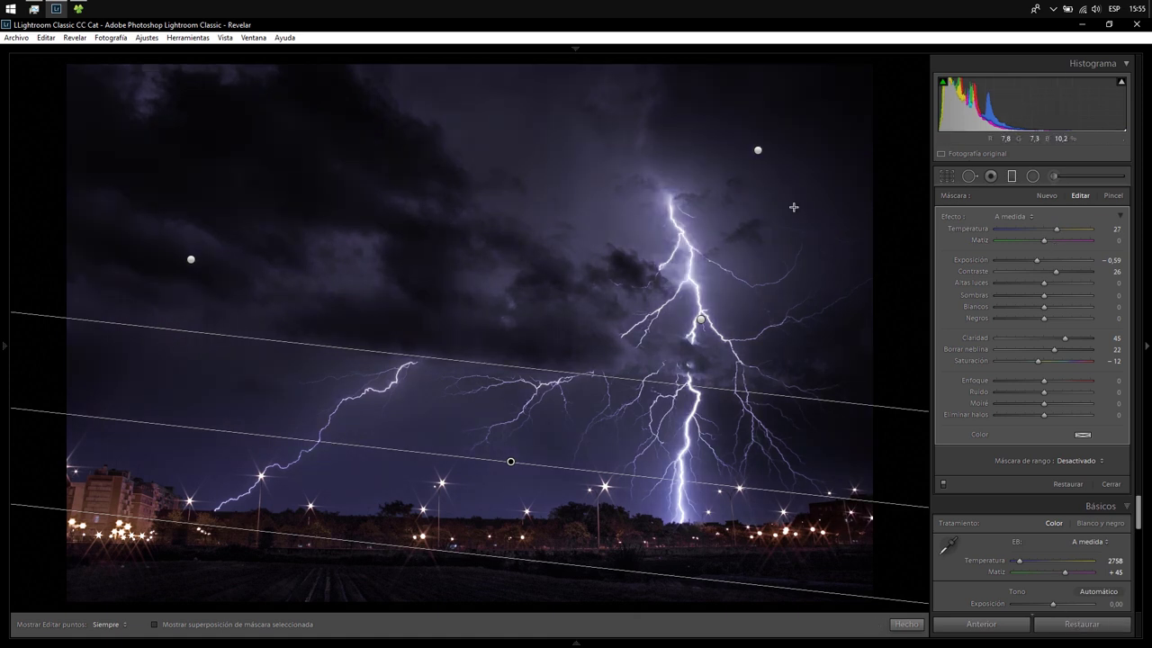
key(F6)
key(F6)
key(m)
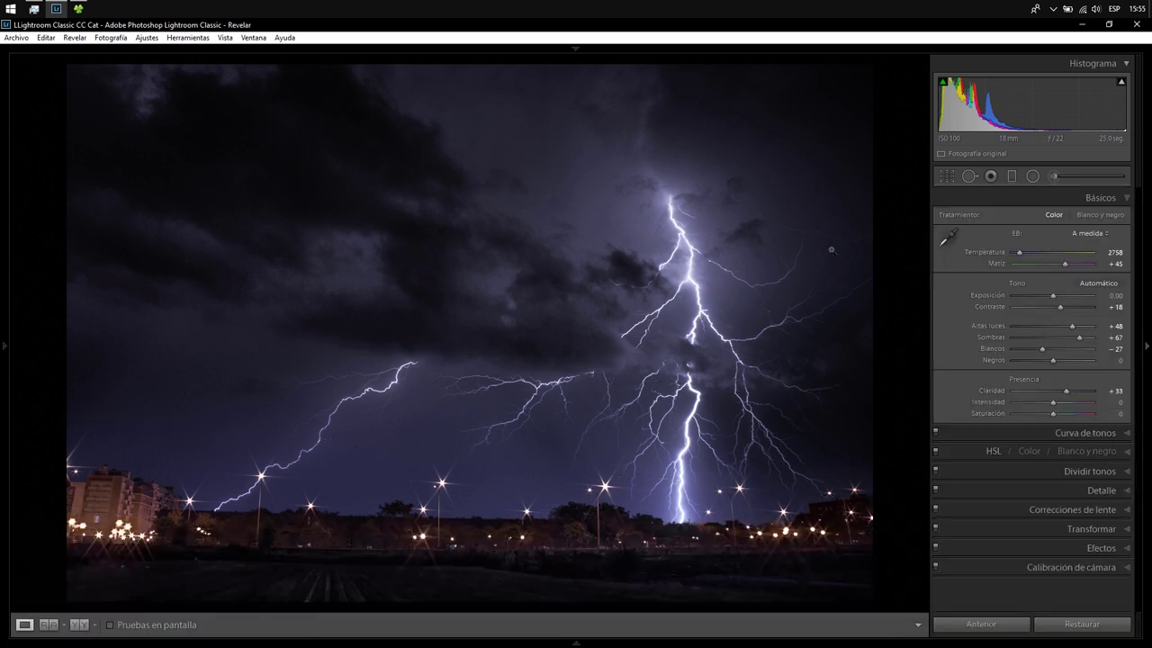
- Turn on HSL adjustments and reselect the sky graduated filter's pin
click(935, 453)
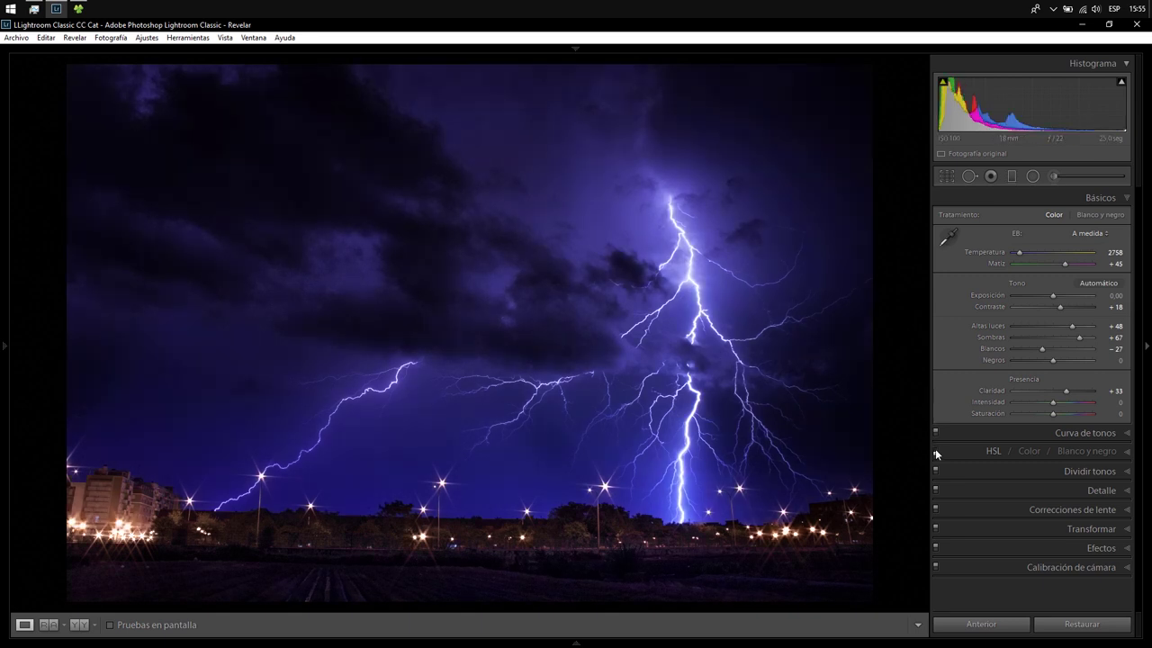
click(1011, 177)
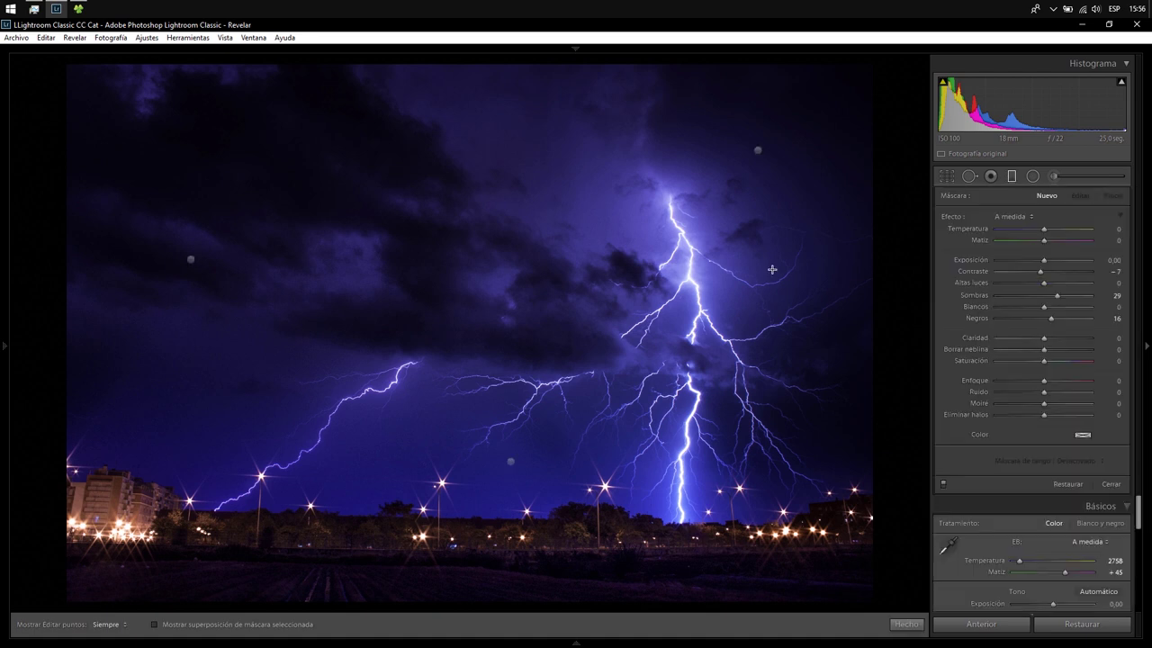
click(511, 462)
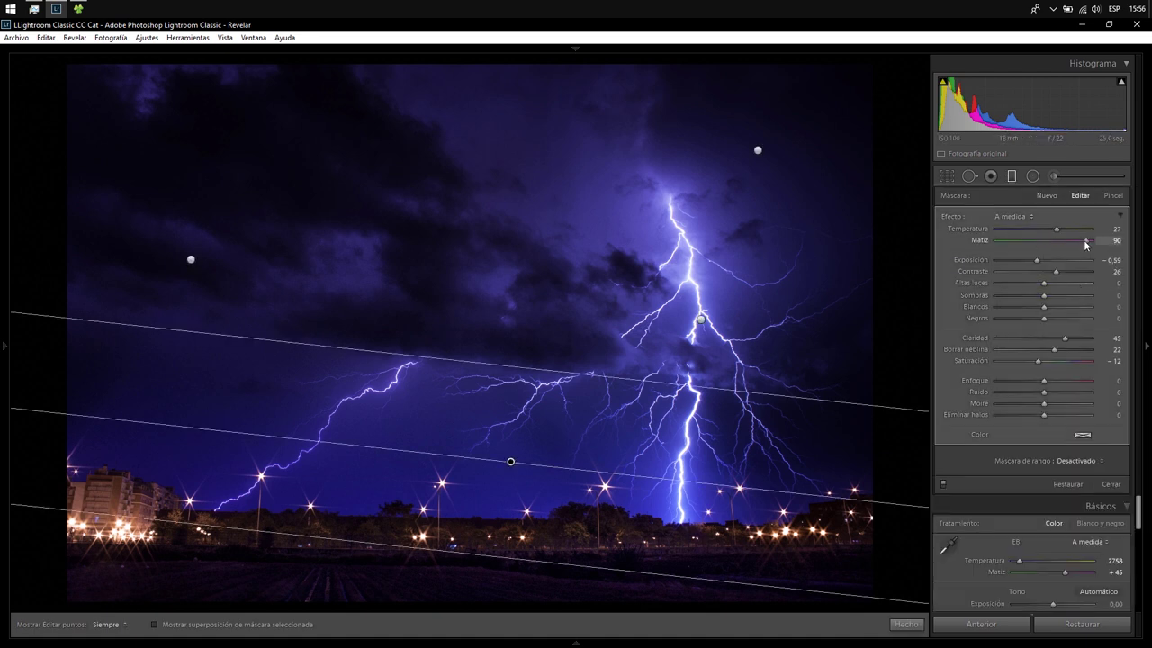
- Try the sky filter's temperature and tint, then return both to 0
drag(1084, 239, 950, 256)
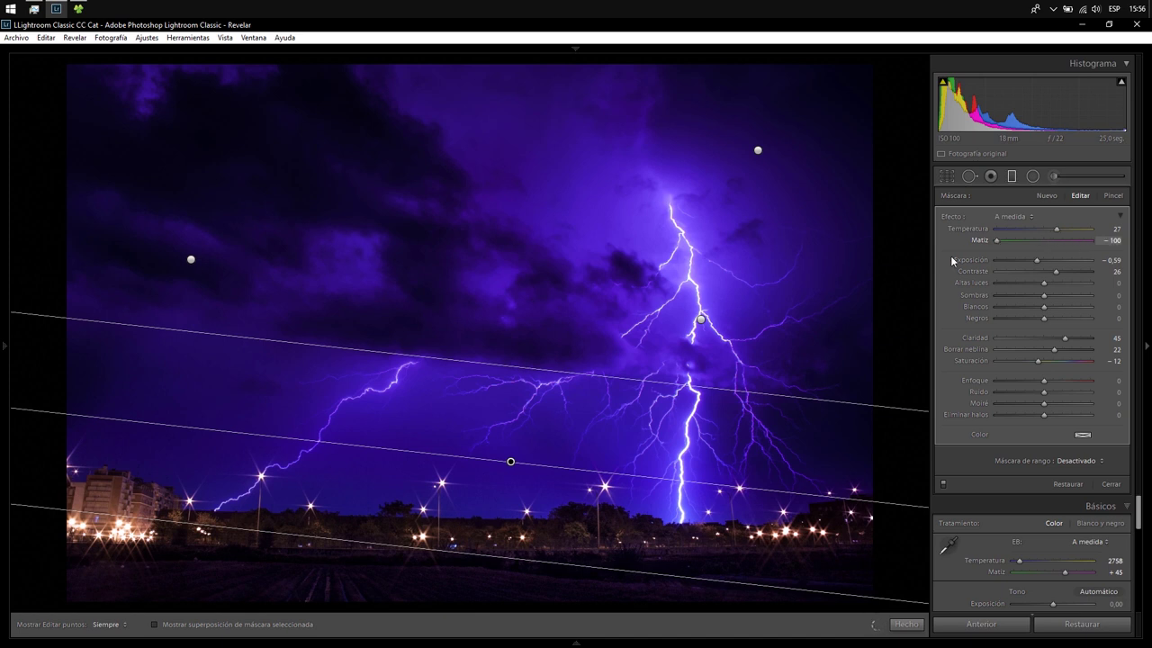
double_click(997, 239)
click(1003, 240)
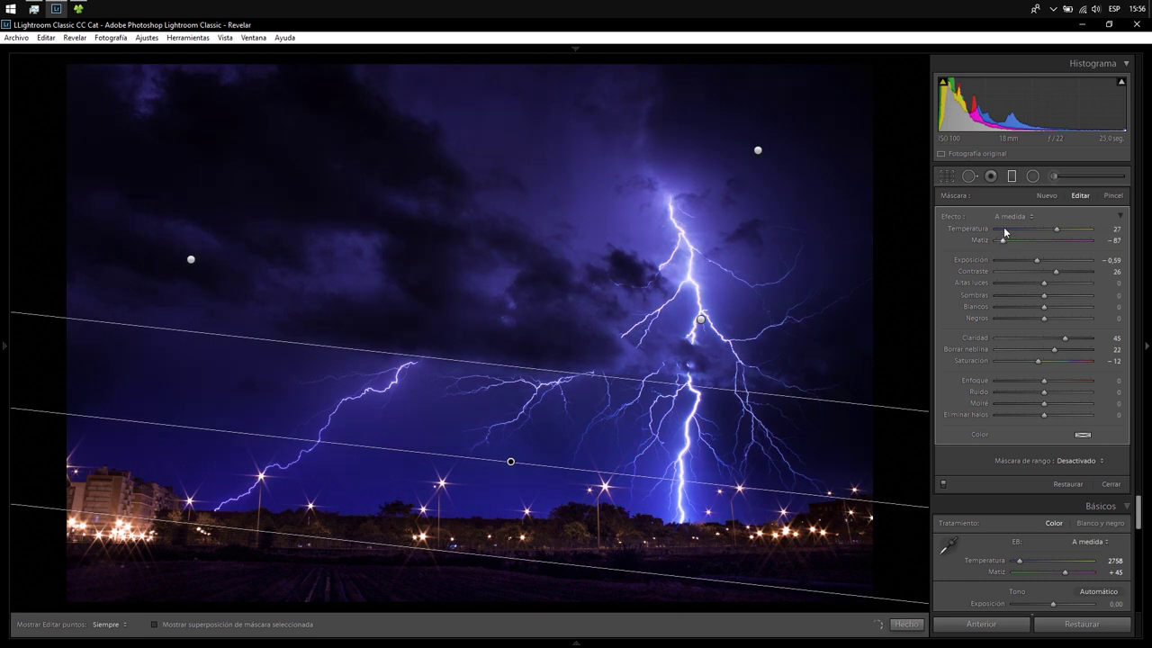
click(1004, 227)
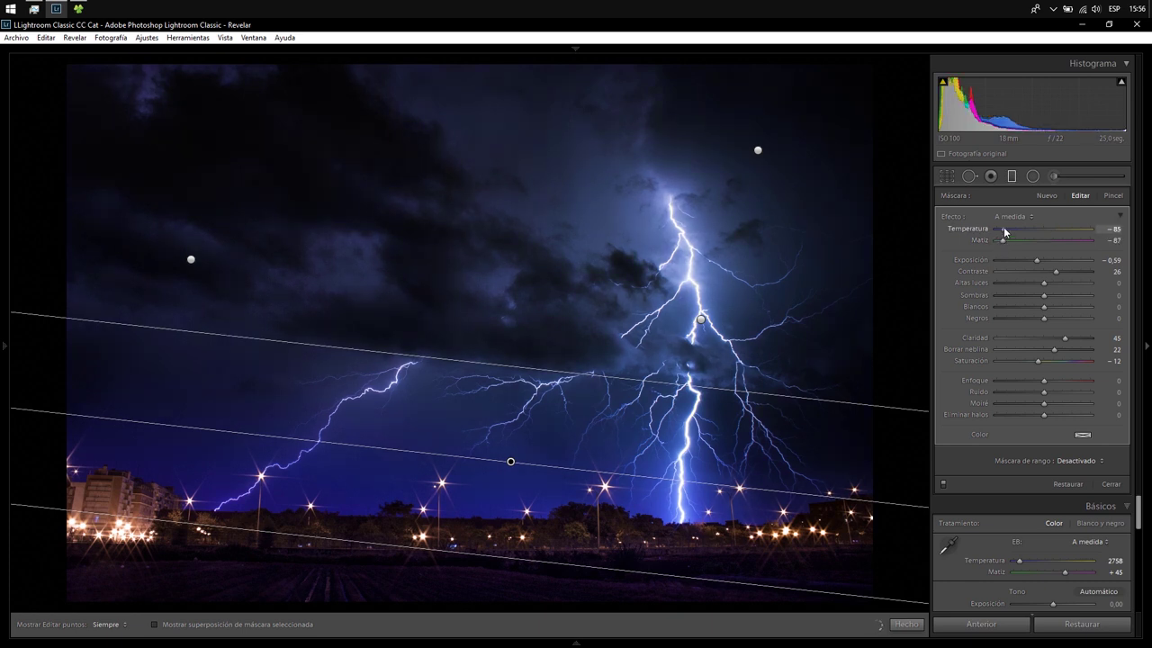
click(1086, 240)
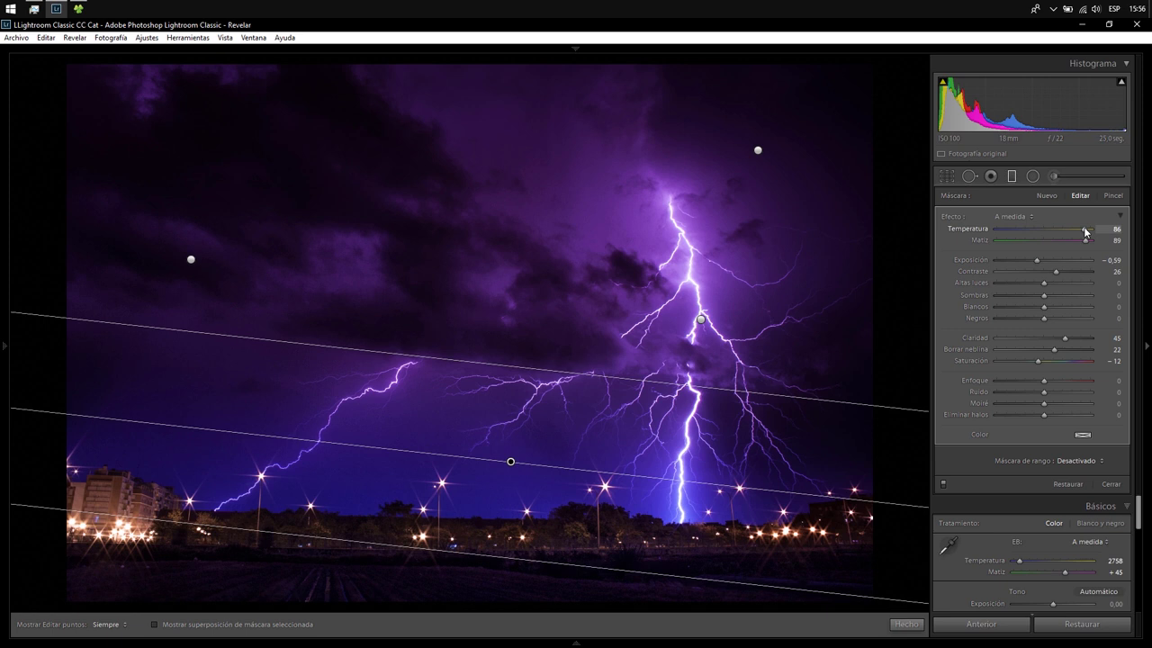
drag(1070, 228, 1080, 232)
double_click(1083, 241)
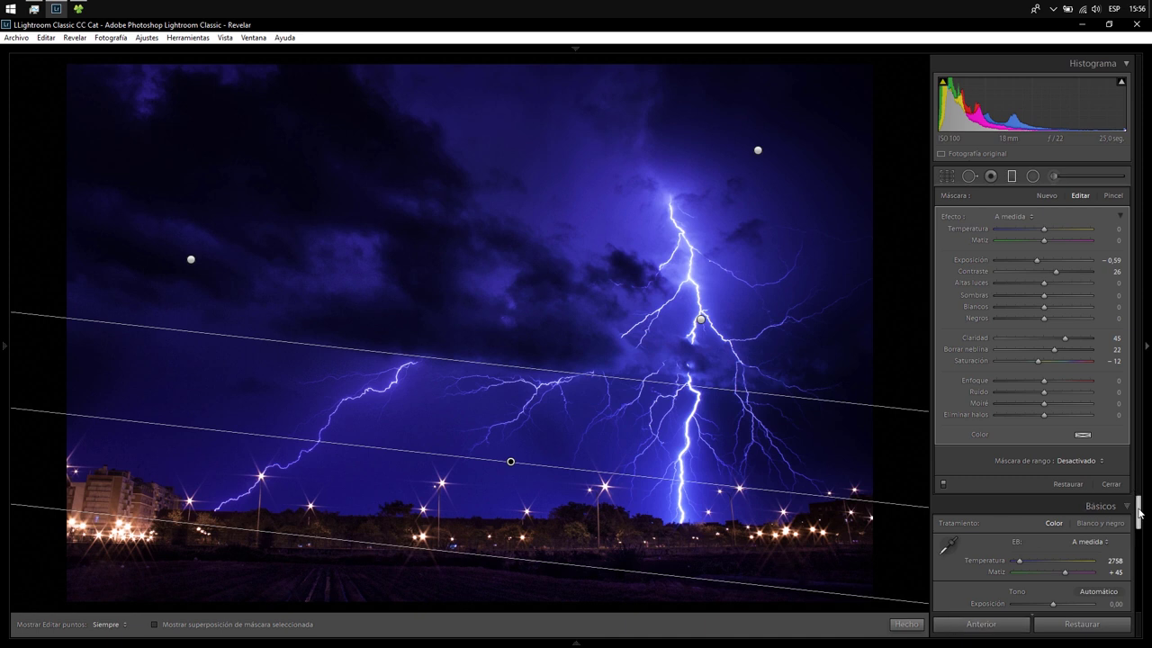
- Turn HSL adjustments back off and close the graduated filter
drag(1140, 508, 1139, 544)
scroll(1035, 549, down, 3)
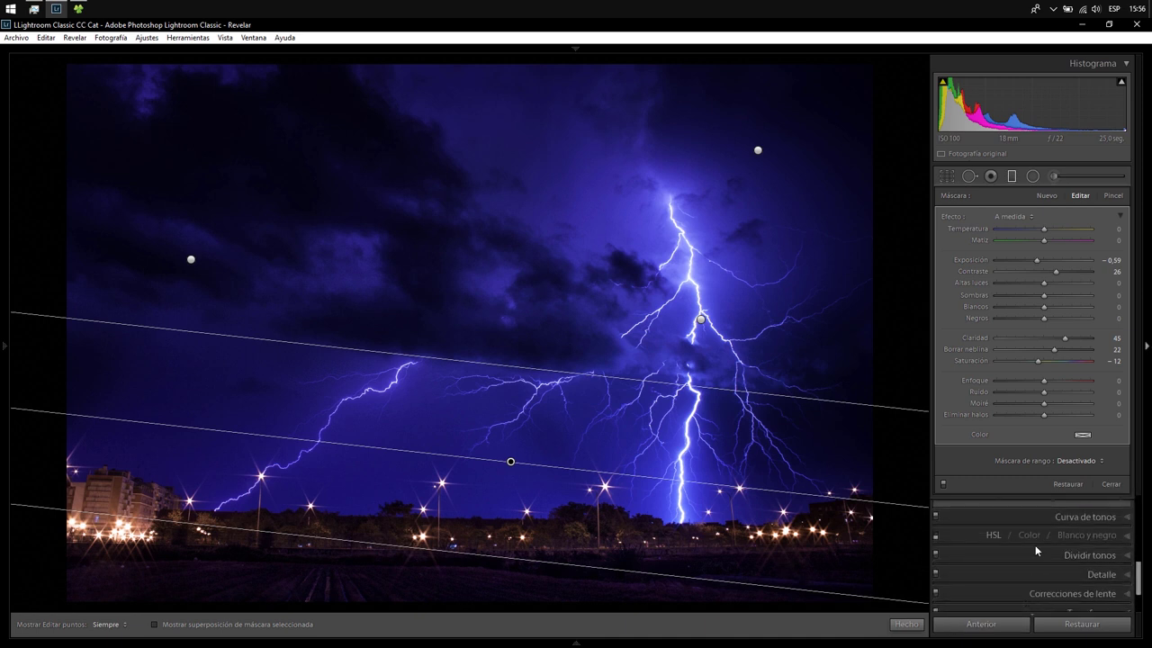
click(936, 539)
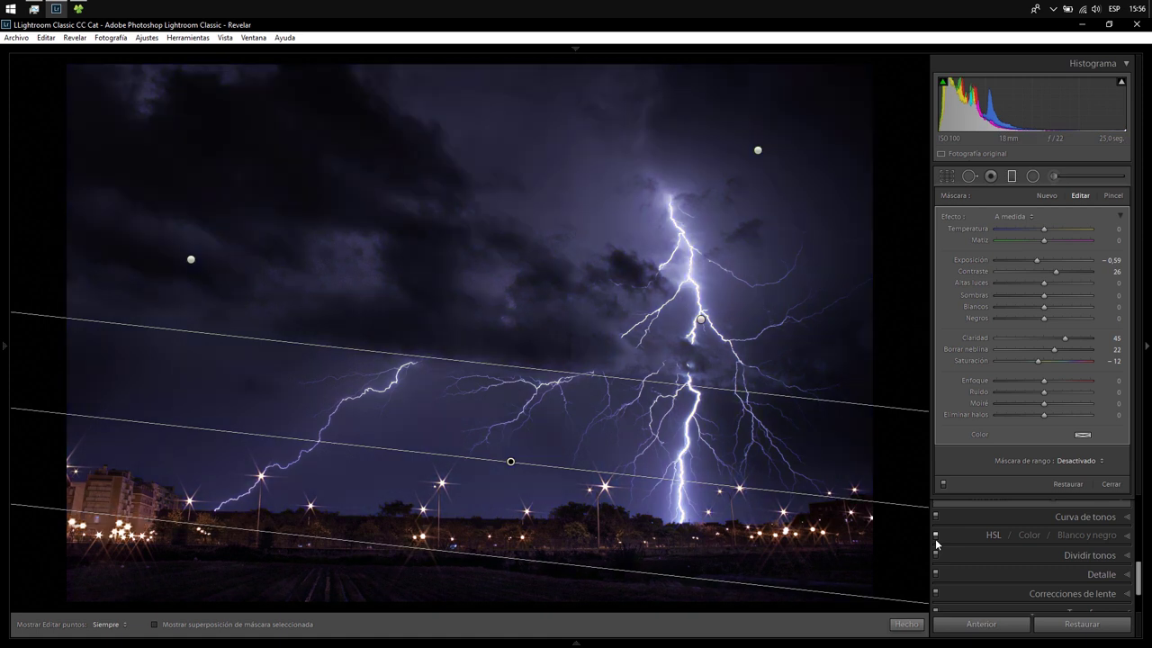
click(907, 625)
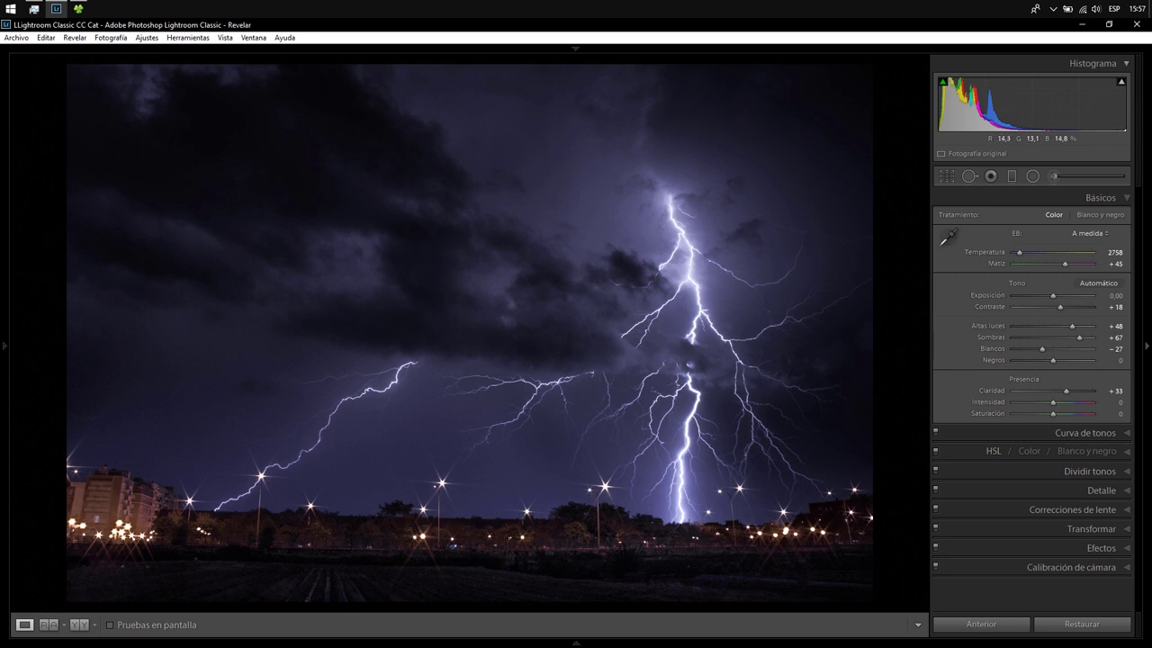
- Show the filmstrip and switch to the before/after side-by-side view of the storm photo
click(576, 641)
click(79, 625)
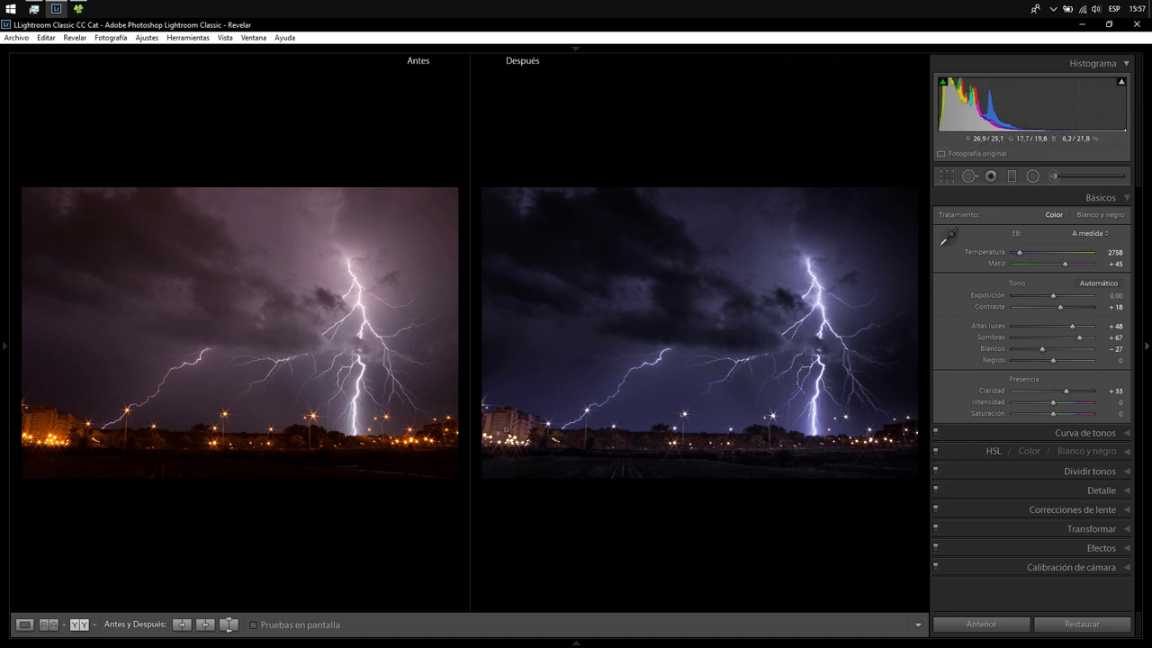
click(506, 427)
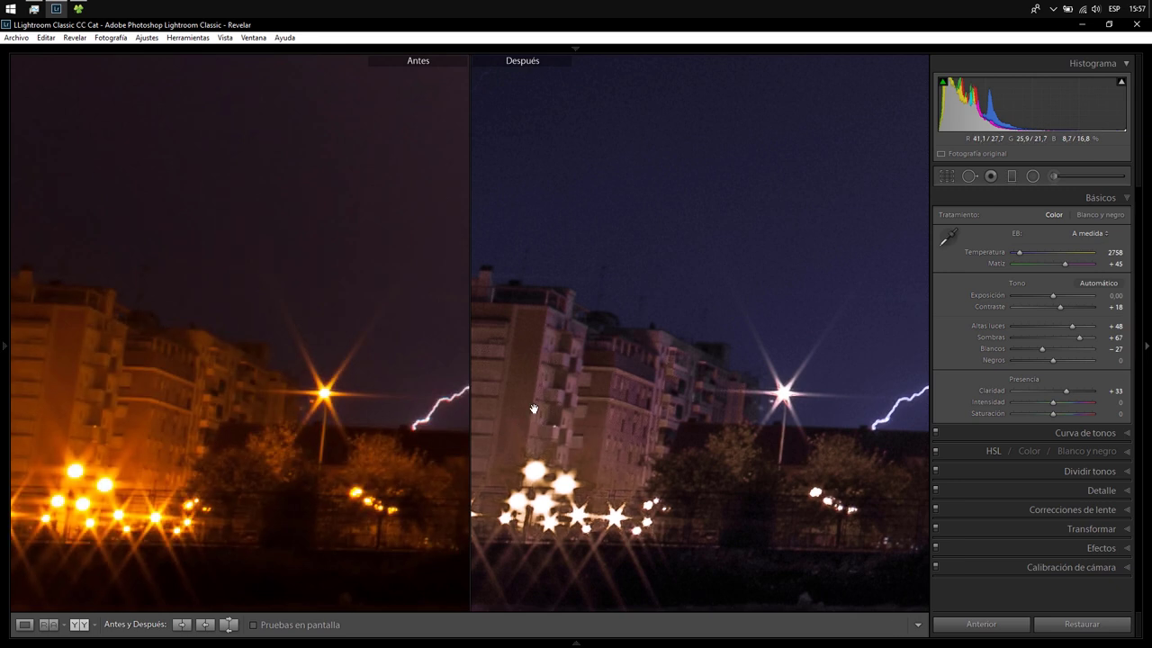
click(573, 428)
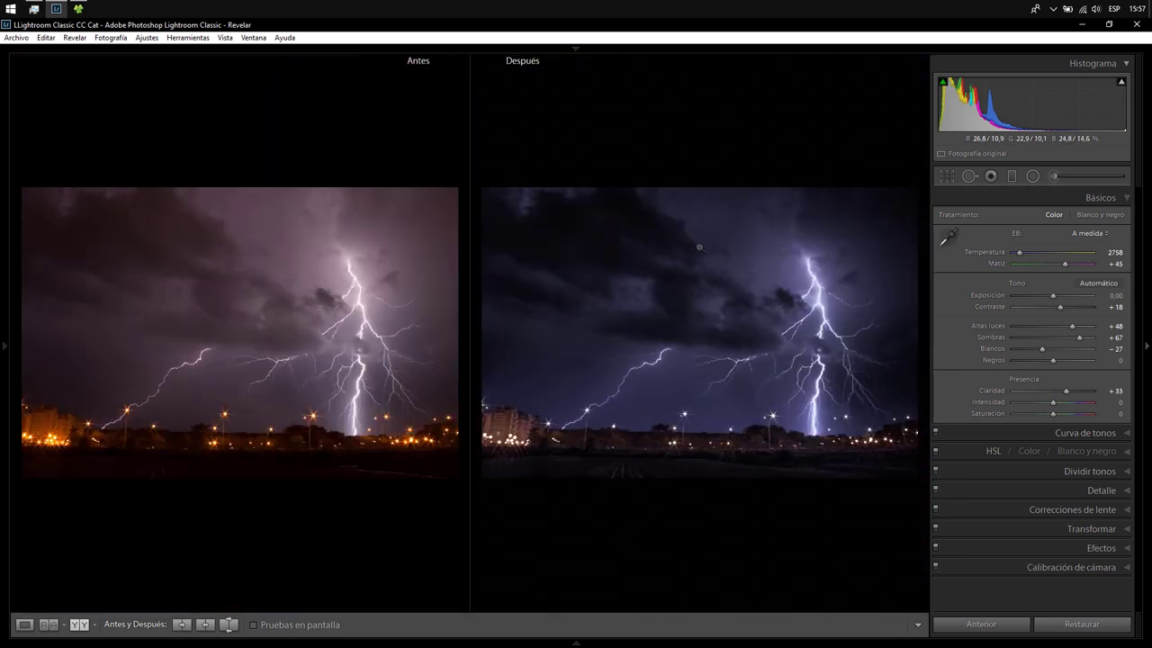
click(700, 246)
click(699, 246)
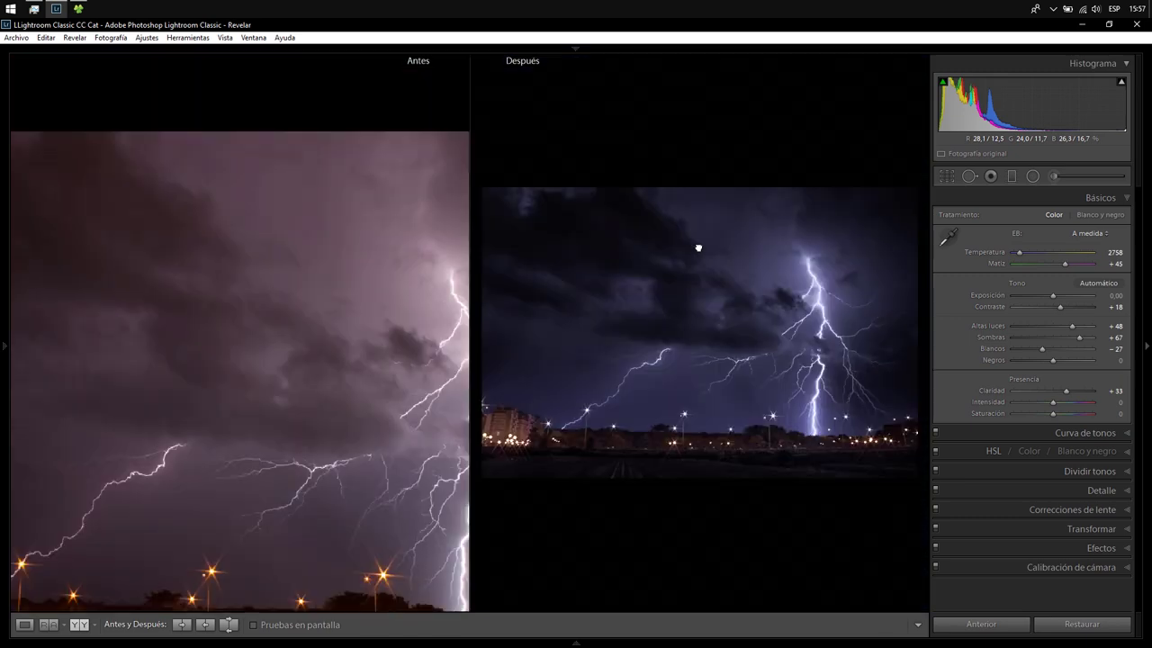